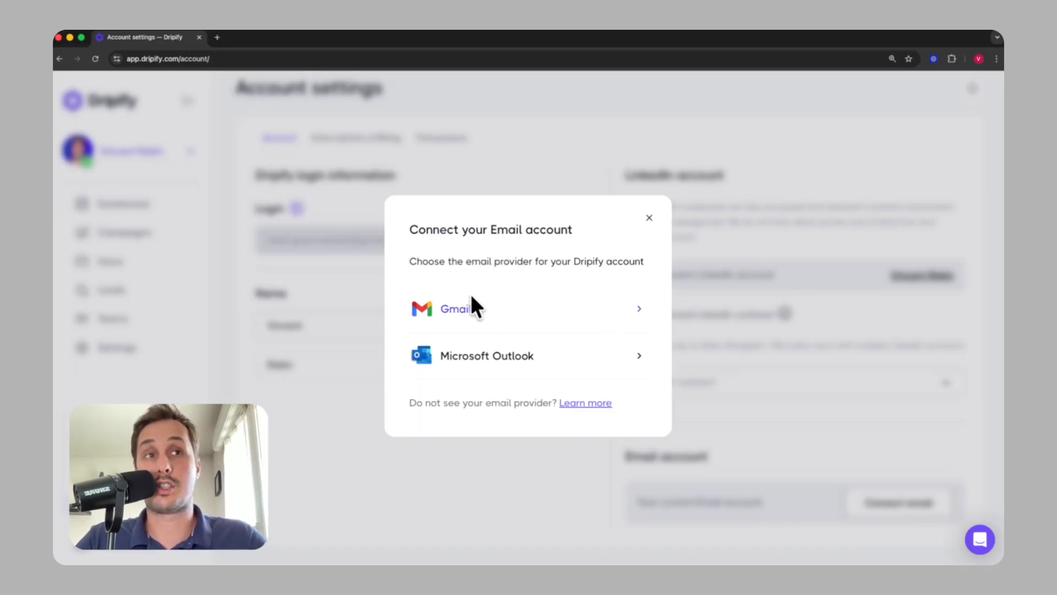
- Check the working hours, then upload the Head of Marketing - New York - 51_200 CSV as leads
click(118, 350)
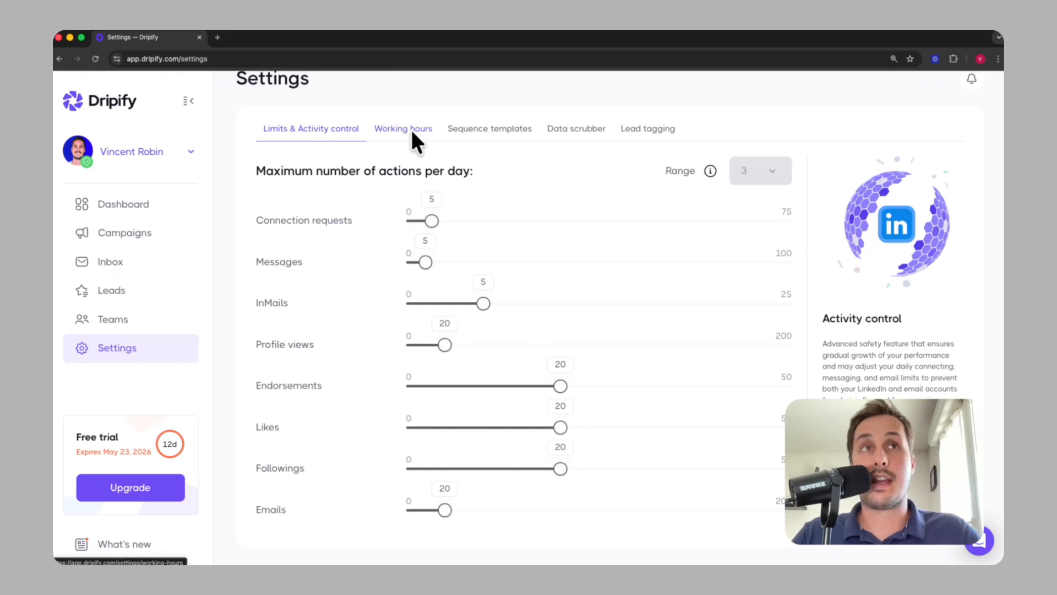
click(413, 131)
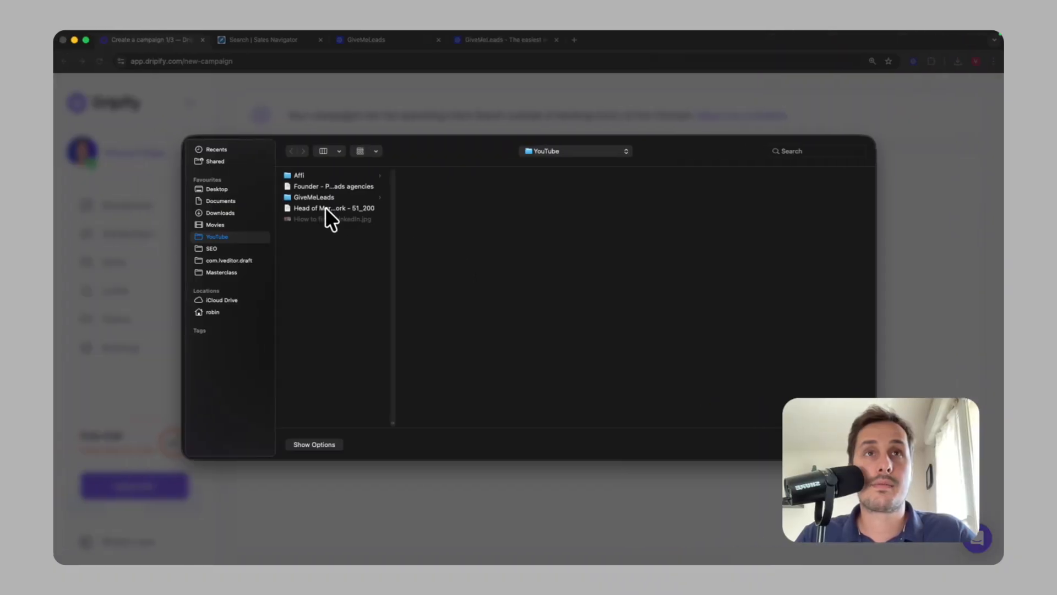
click(325, 207)
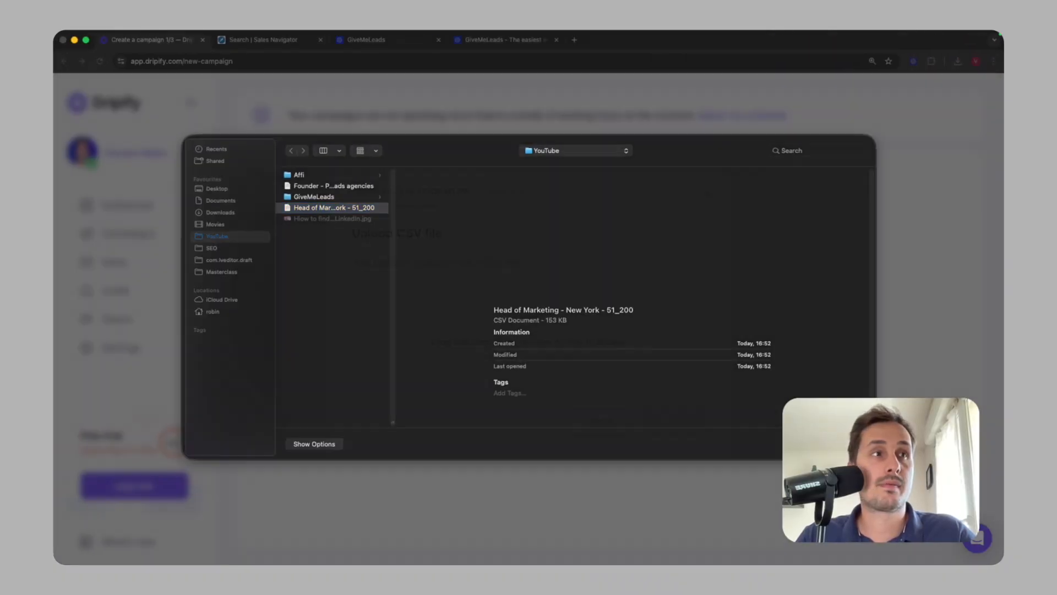
key(Return)
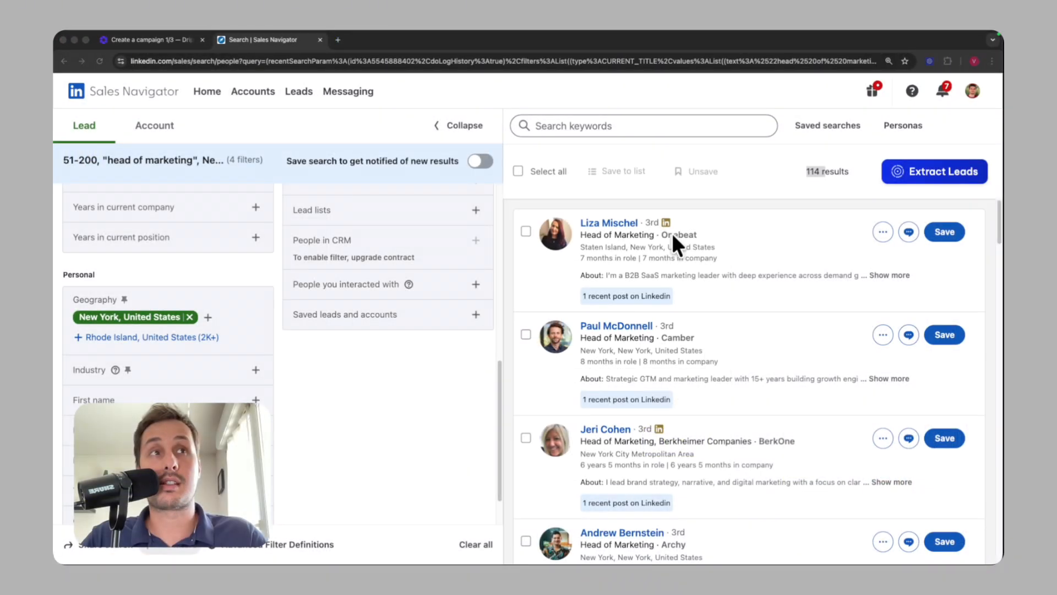
scroll(625, 246, down, 5)
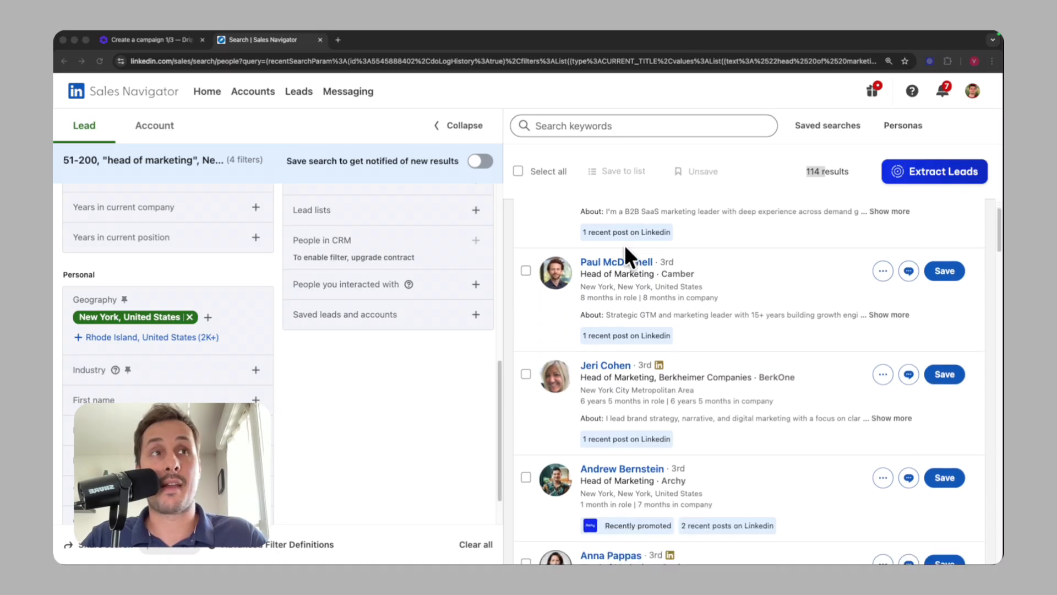
scroll(608, 348, down, 3)
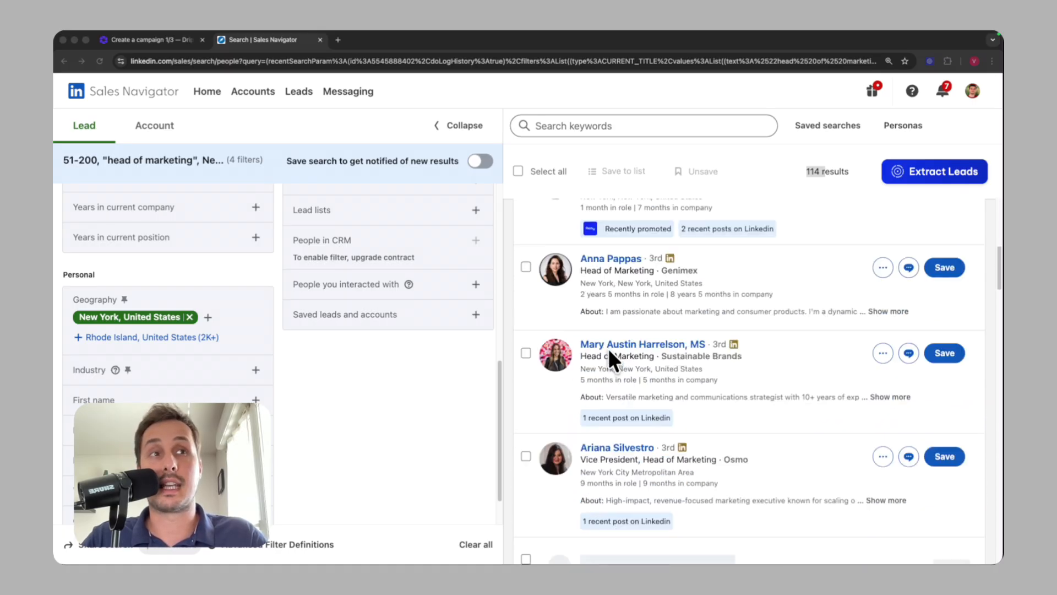
scroll(608, 348, down, 3)
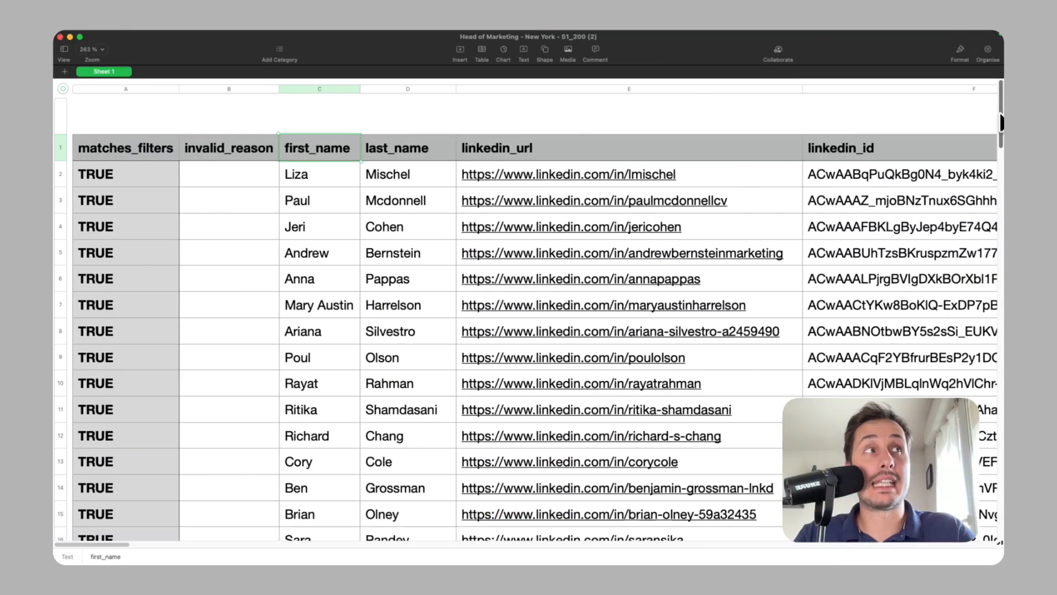
scroll(980, 511, down, 20)
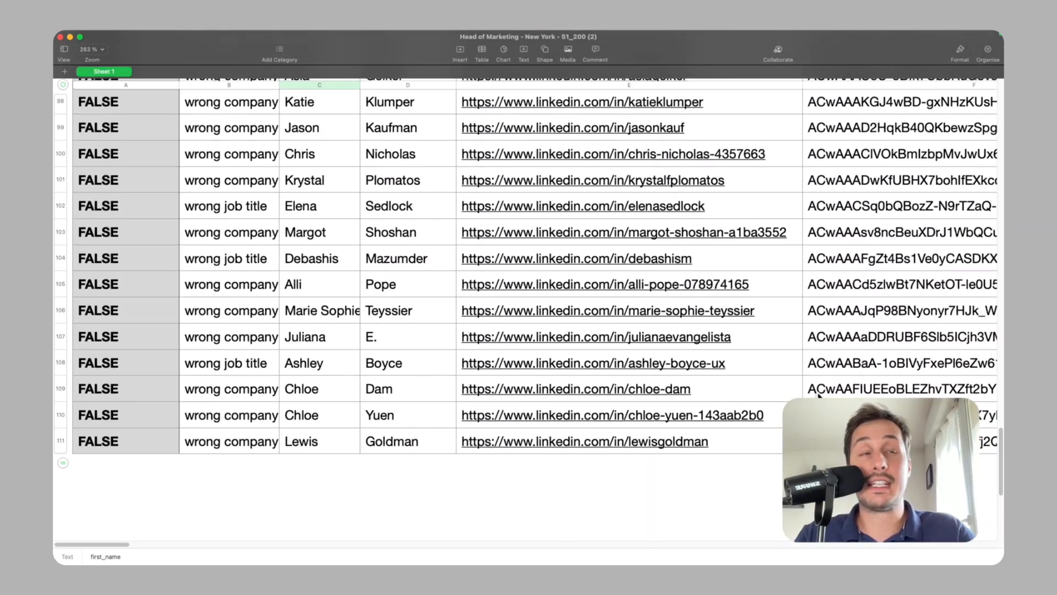
drag(1000, 430, 993, 40)
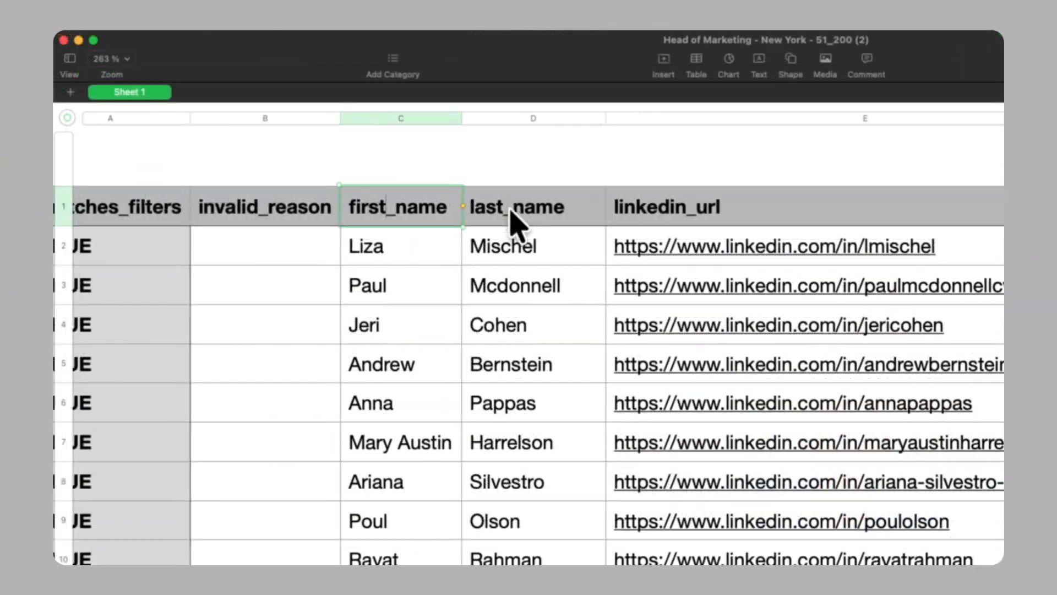
click(314, 152)
scroll(471, 208, right, 5)
click(471, 208)
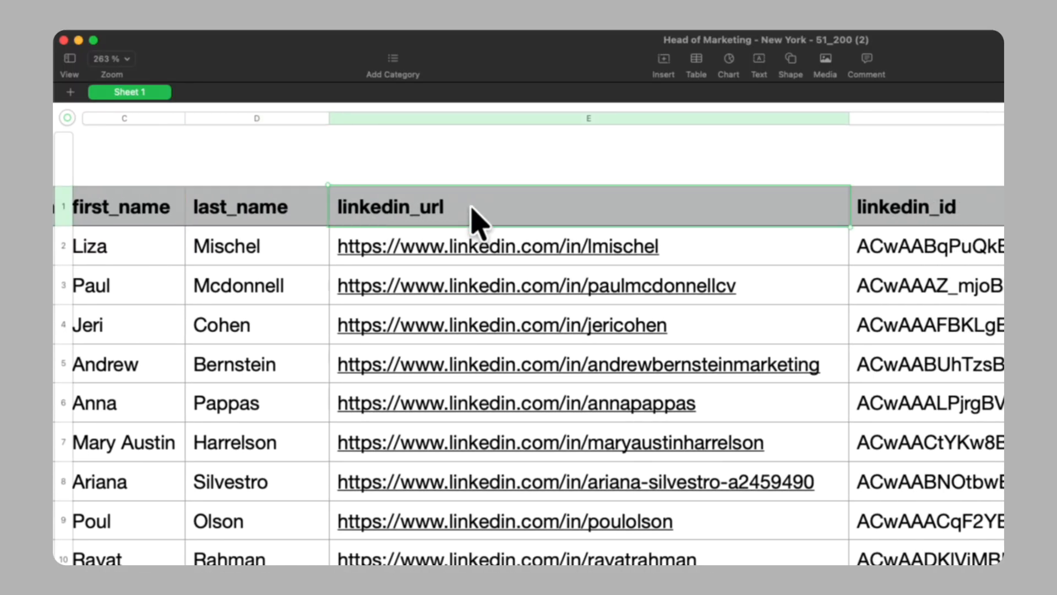
scroll(471, 208, right, 3)
scroll(472, 209, right, 10)
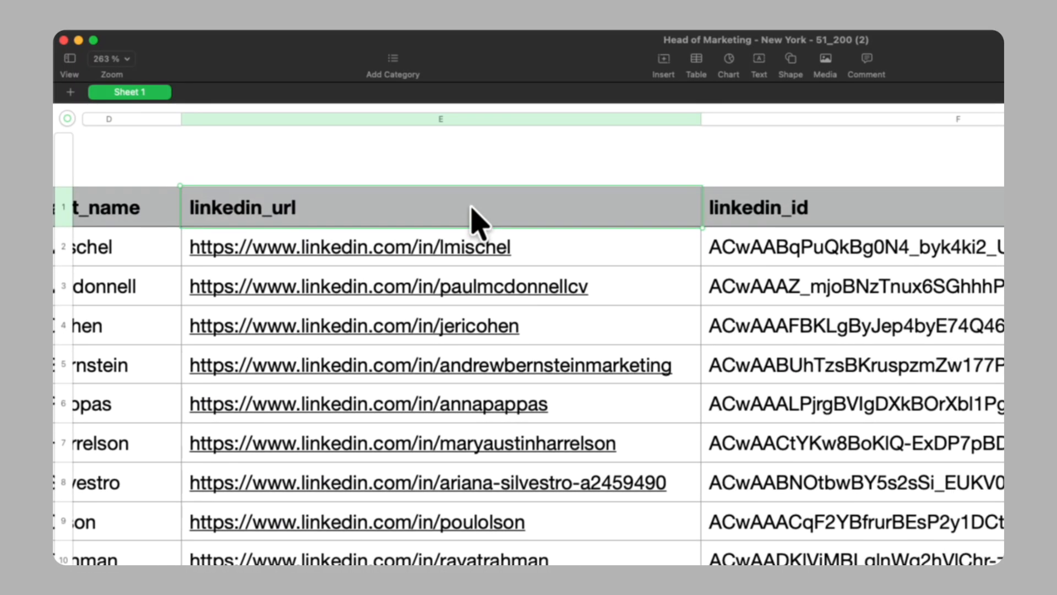
scroll(467, 217, right, 8)
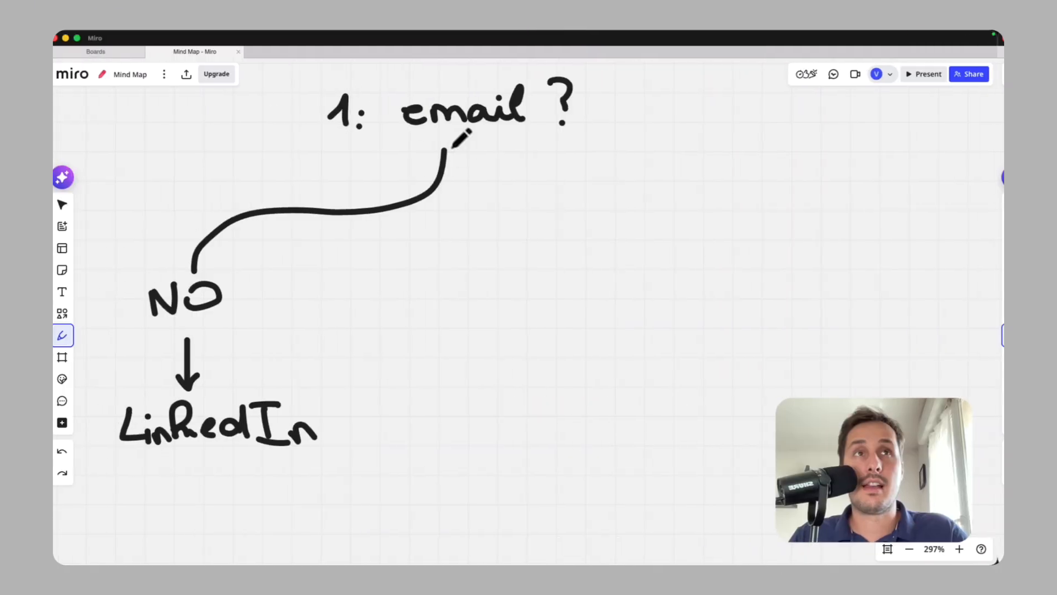
mouse_move(457, 151)
mouse_down()
mouse_move(665, 223)
mouse_move(658, 250)
mouse_up()
mouse_move(668, 238)
mouse_down()
mouse_move(654, 260)
mouse_move(693, 257)
mouse_move(671, 340)
mouse_move(695, 325)
mouse_up()
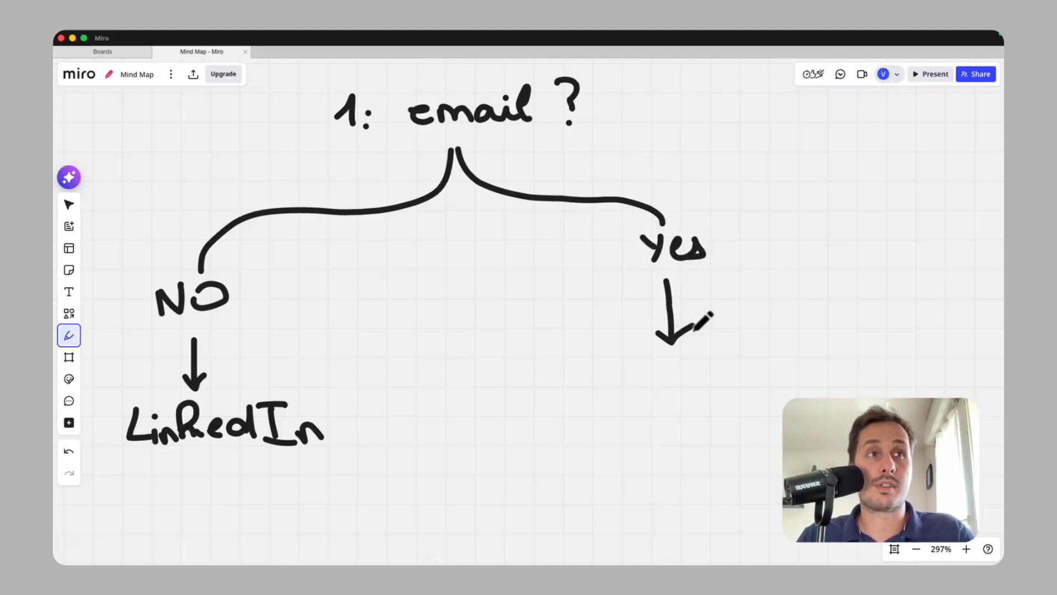
- Draw a down arrow from 'Yes' and write 'Cold' beneath it
drag(647, 373, 650, 398)
mouse_move(676, 380)
mouse_down()
mouse_move(699, 398)
mouse_move(726, 397)
mouse_up()
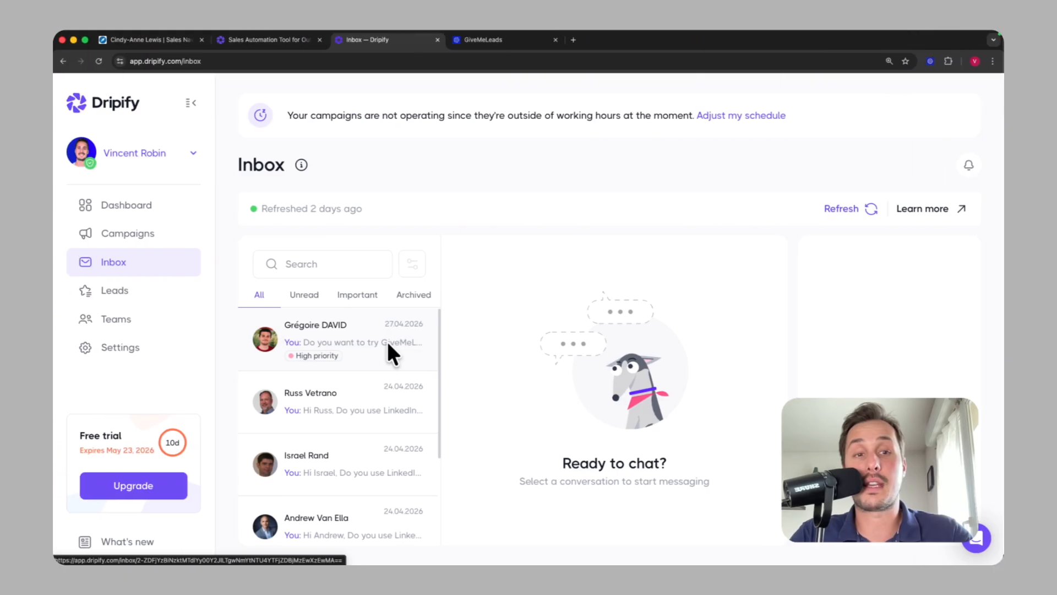
click(387, 339)
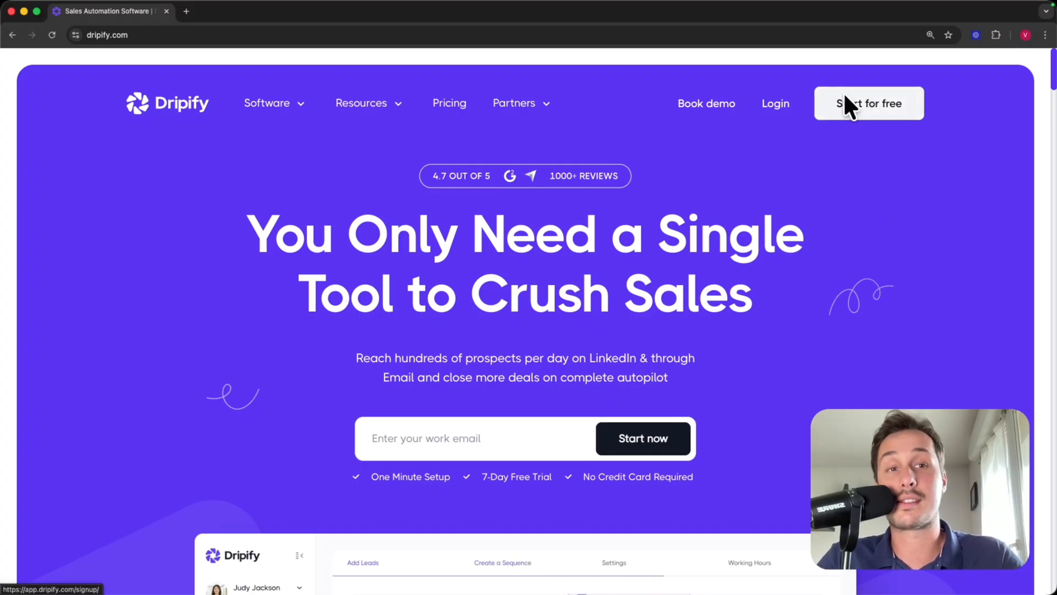
- Start a free Dripify account from dripify.com using Sign up with Google
click(864, 110)
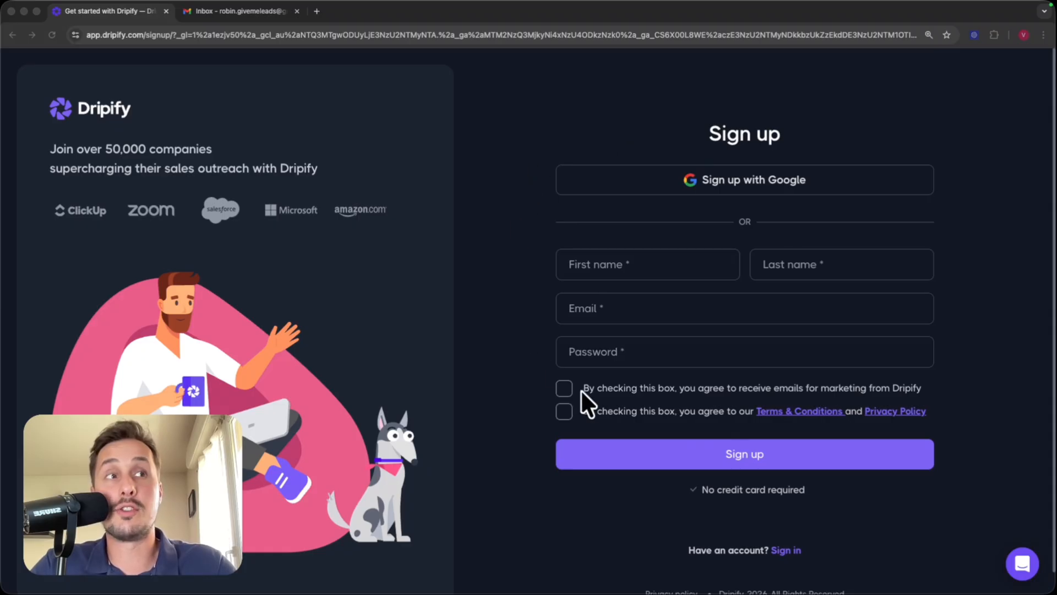
click(893, 124)
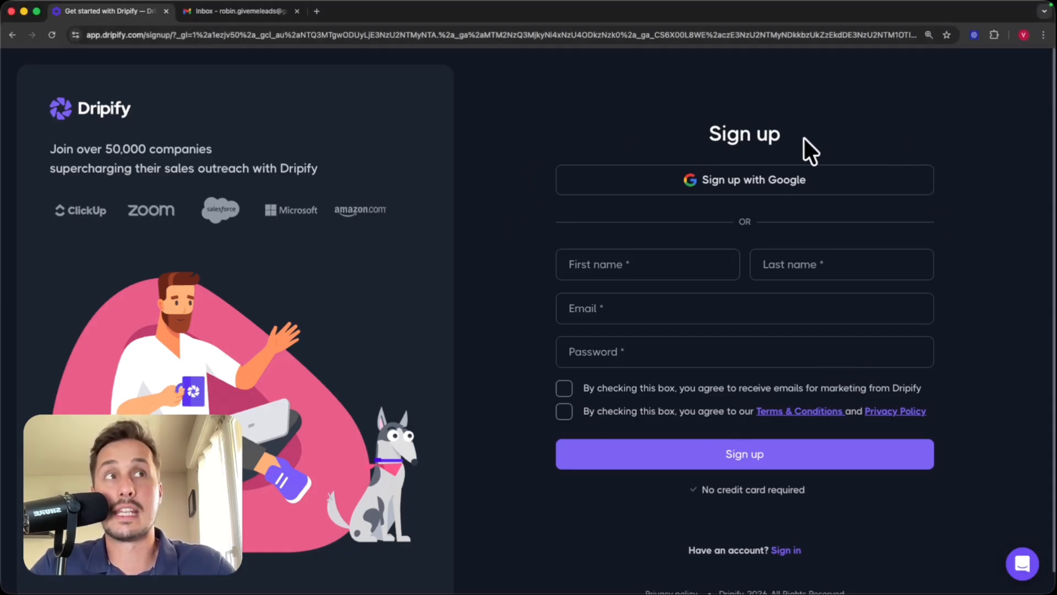
click(730, 186)
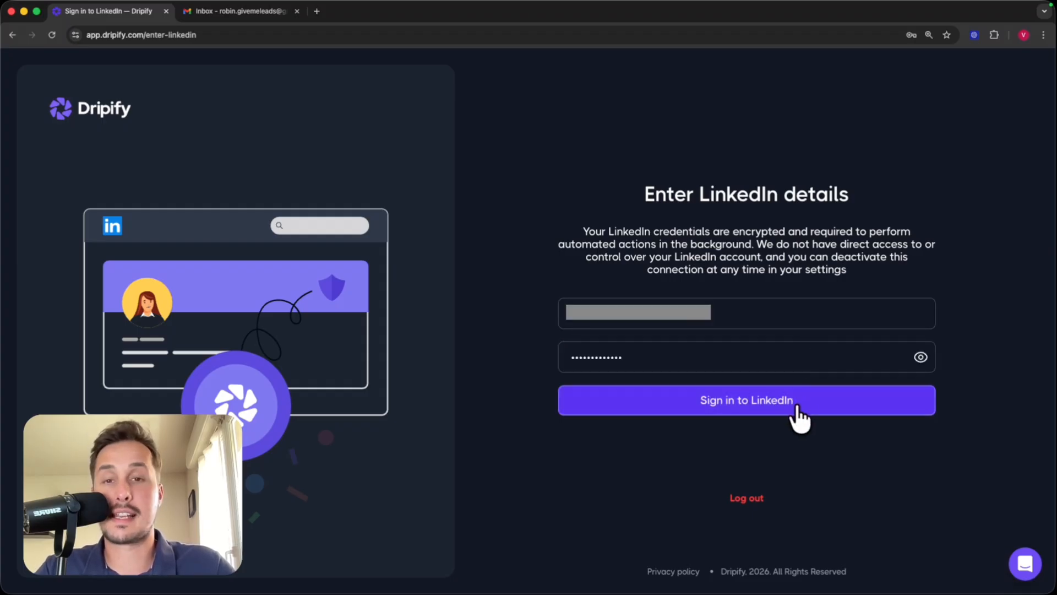
- Sign in to LinkedIn from Dripify and submit the SMS verification code
click(795, 406)
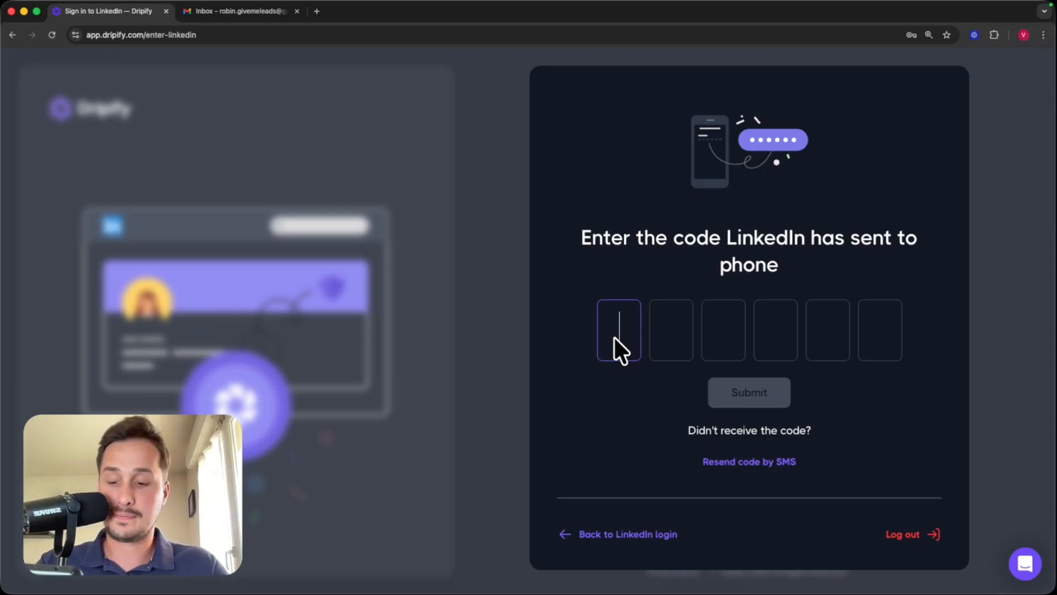
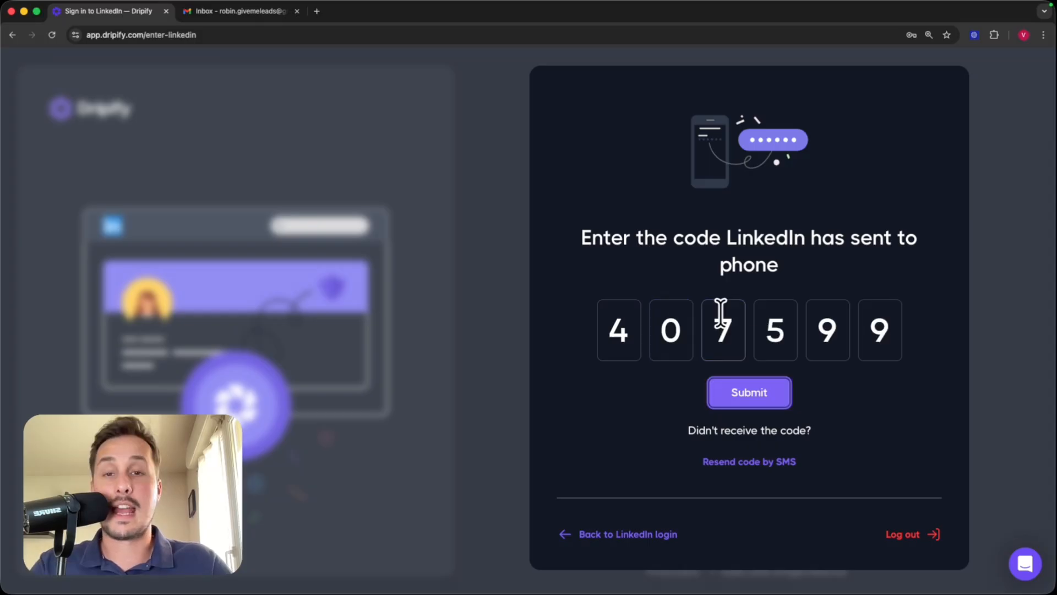
click(752, 401)
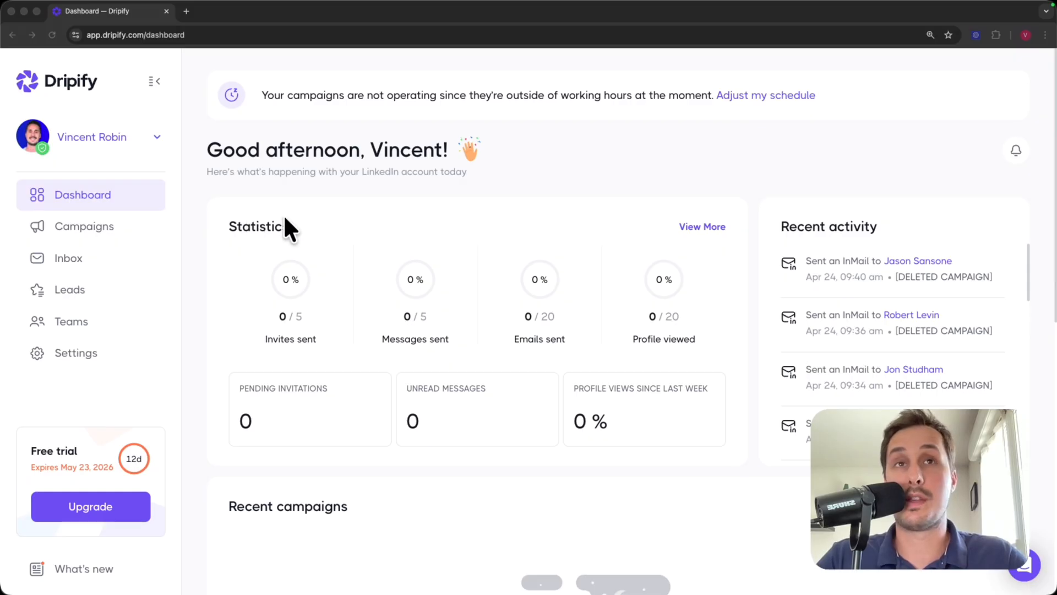
- Visit Campaigns, Inbox and Leads in the sidebar, finishing on the Teams page
click(232, 228)
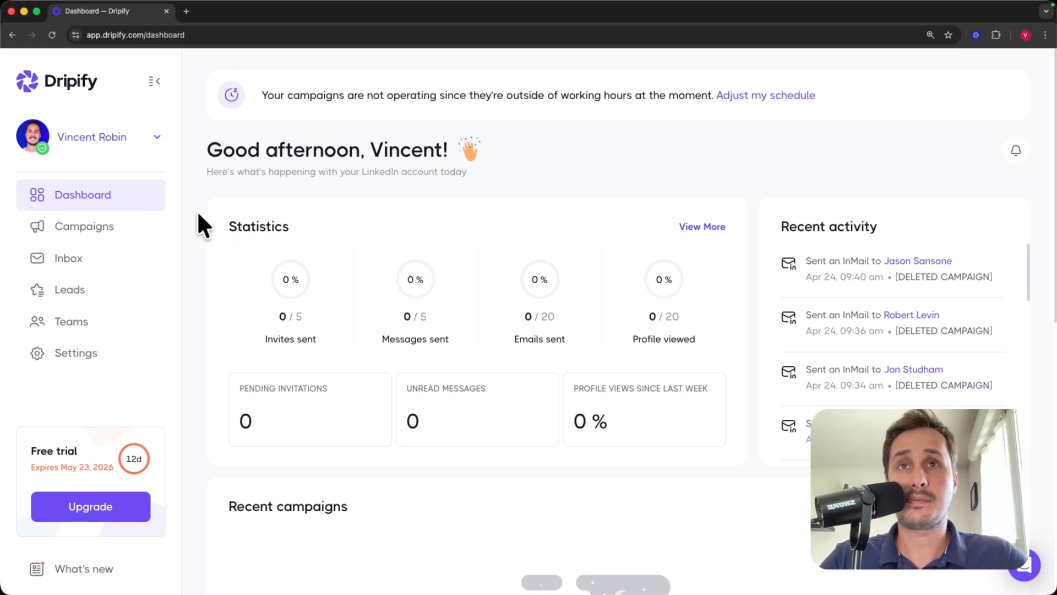
click(108, 224)
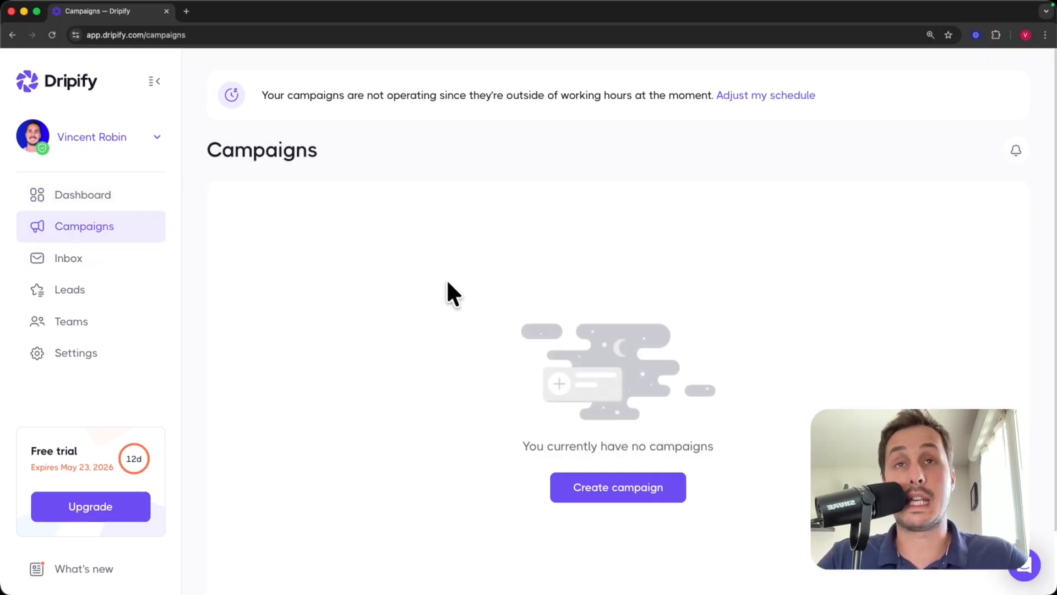
click(106, 263)
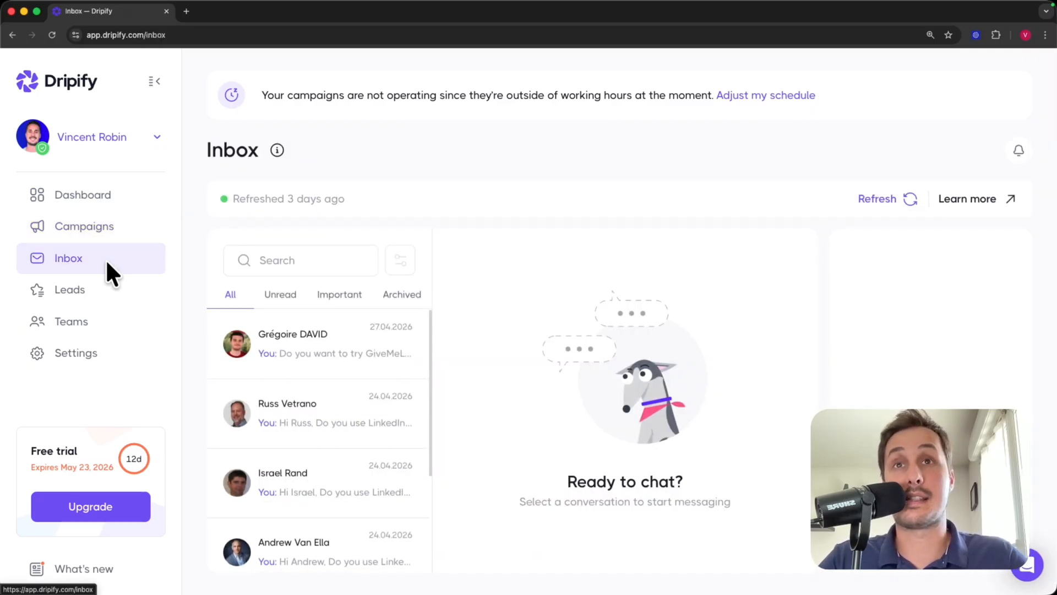
click(87, 292)
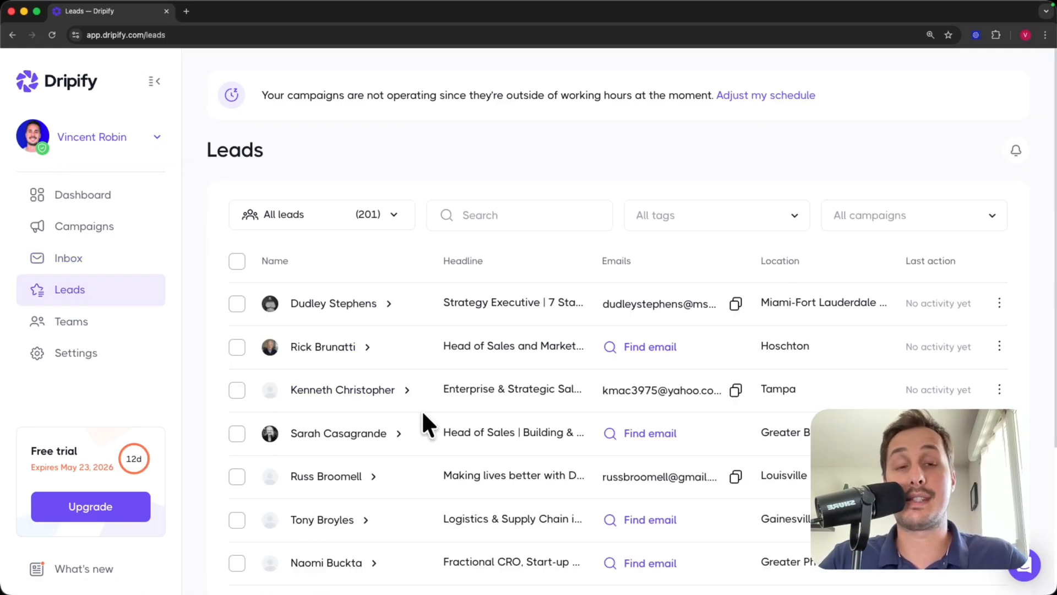
click(87, 323)
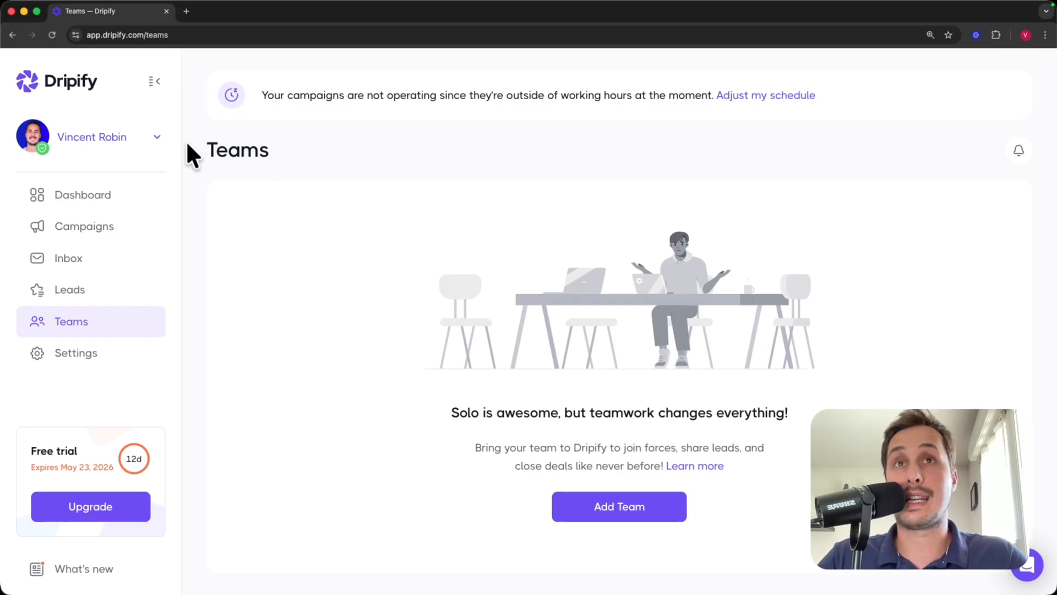
- In Account settings, start connecting an email account and choose Gmail as the provider
click(157, 137)
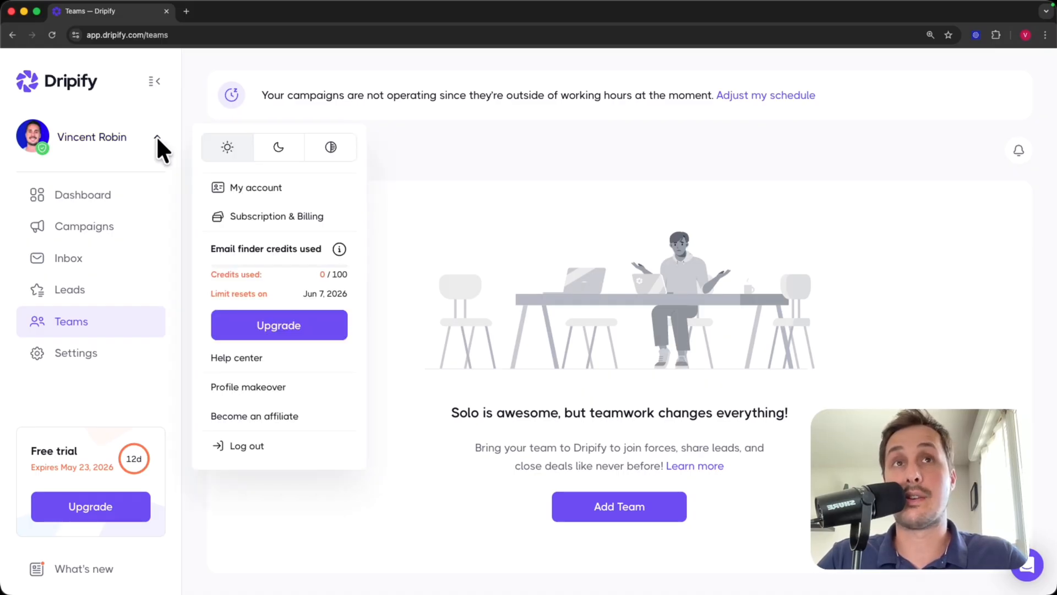
click(308, 190)
scroll(666, 331, down, 3)
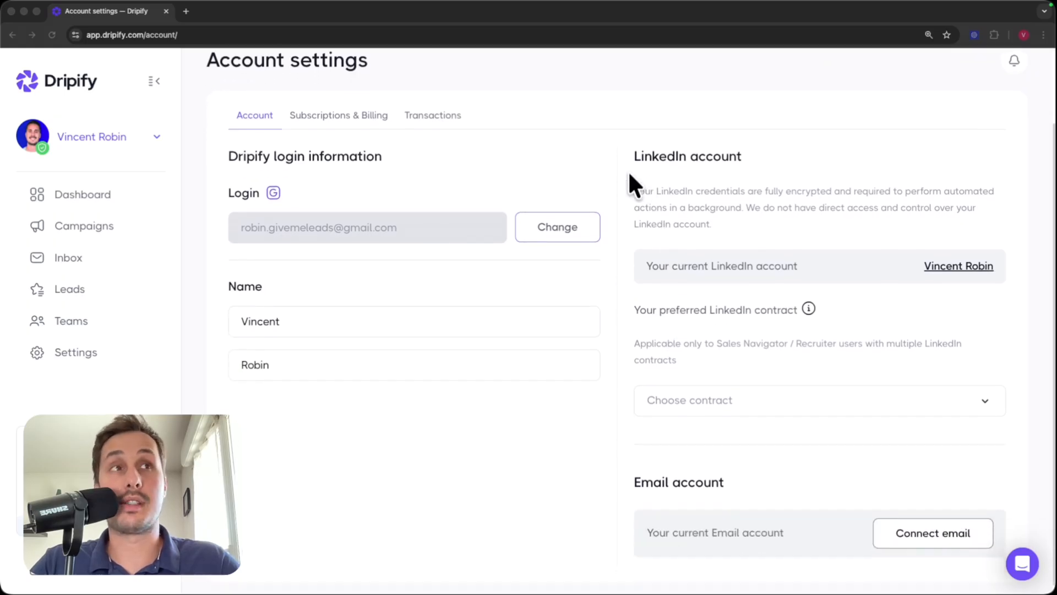
click(632, 150)
click(767, 212)
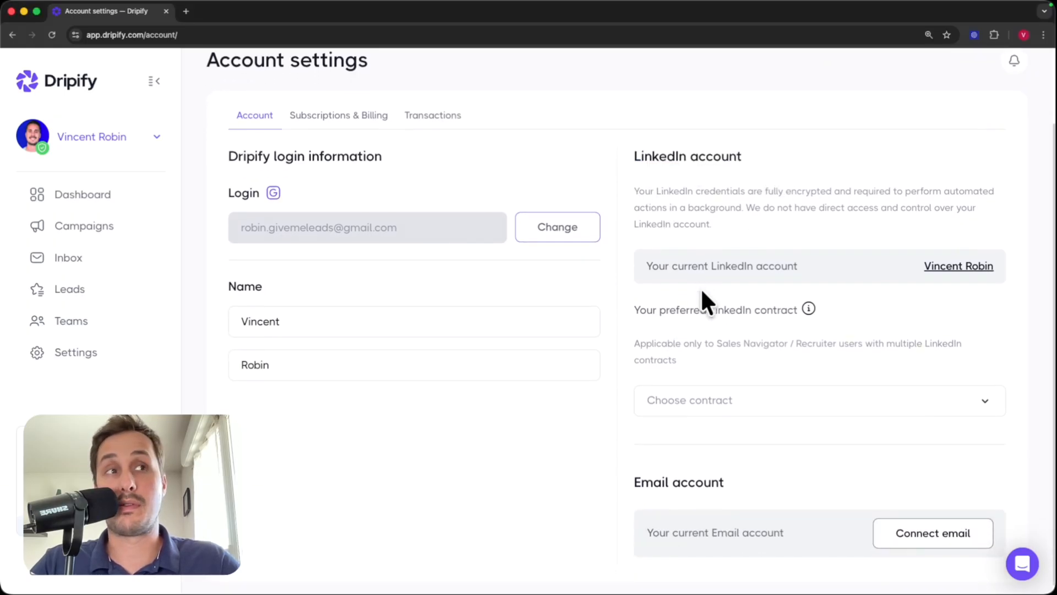
scroll(711, 308, down, 1)
drag(631, 472, 746, 470)
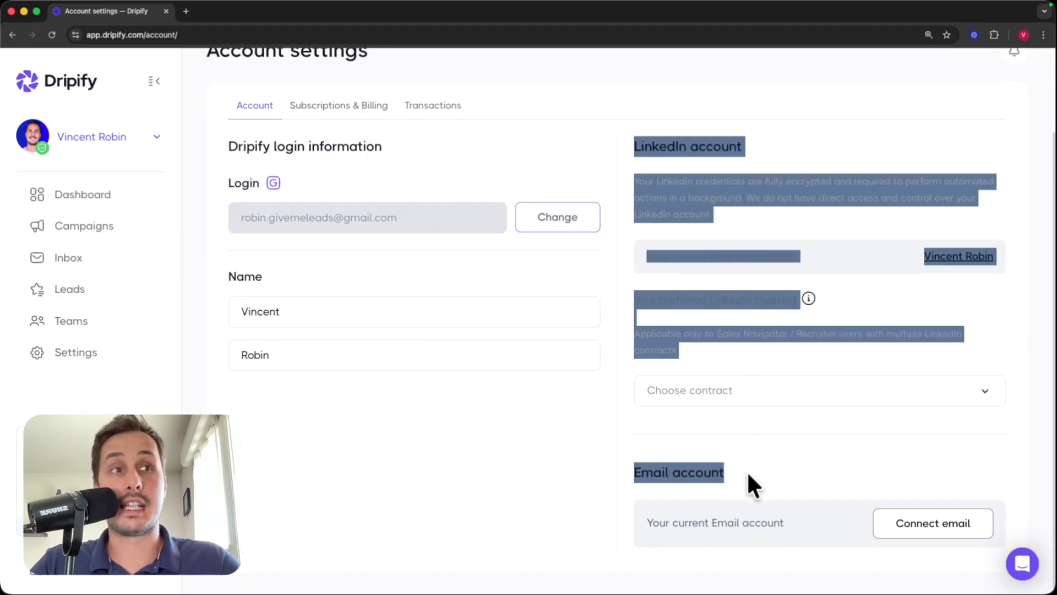
click(693, 467)
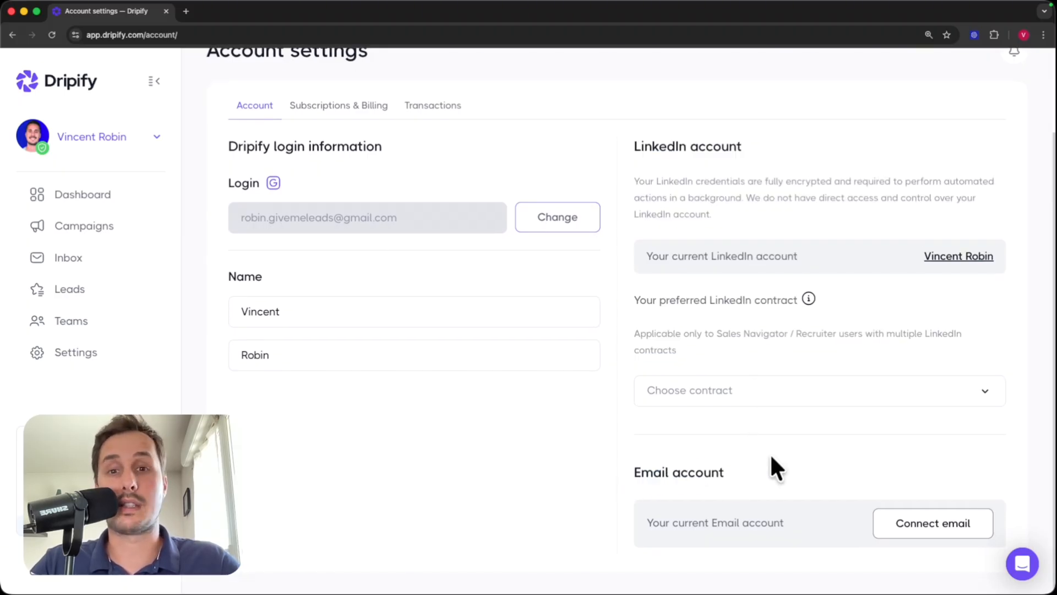
click(908, 524)
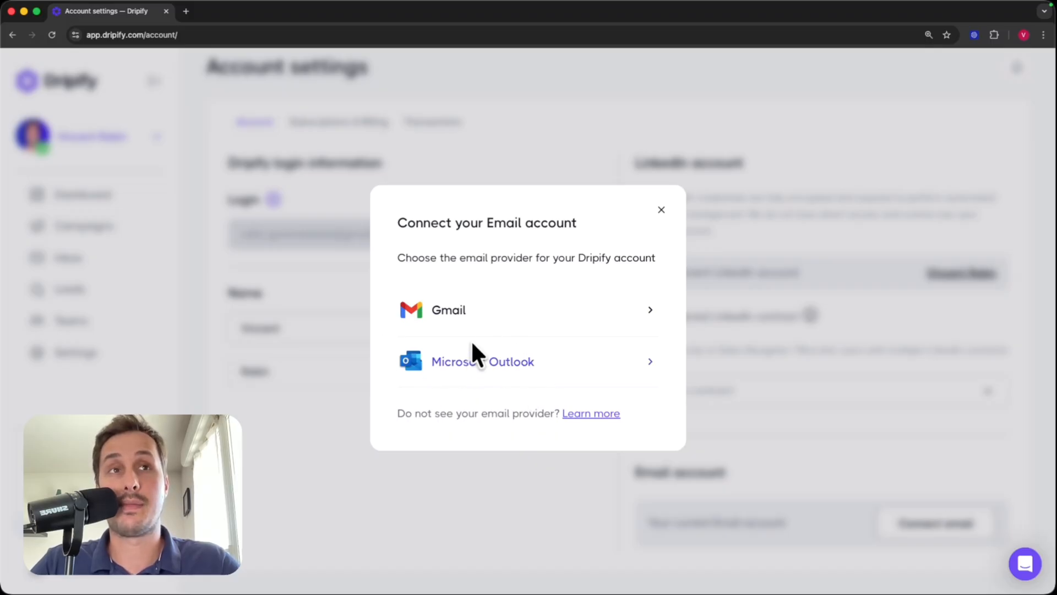
click(461, 310)
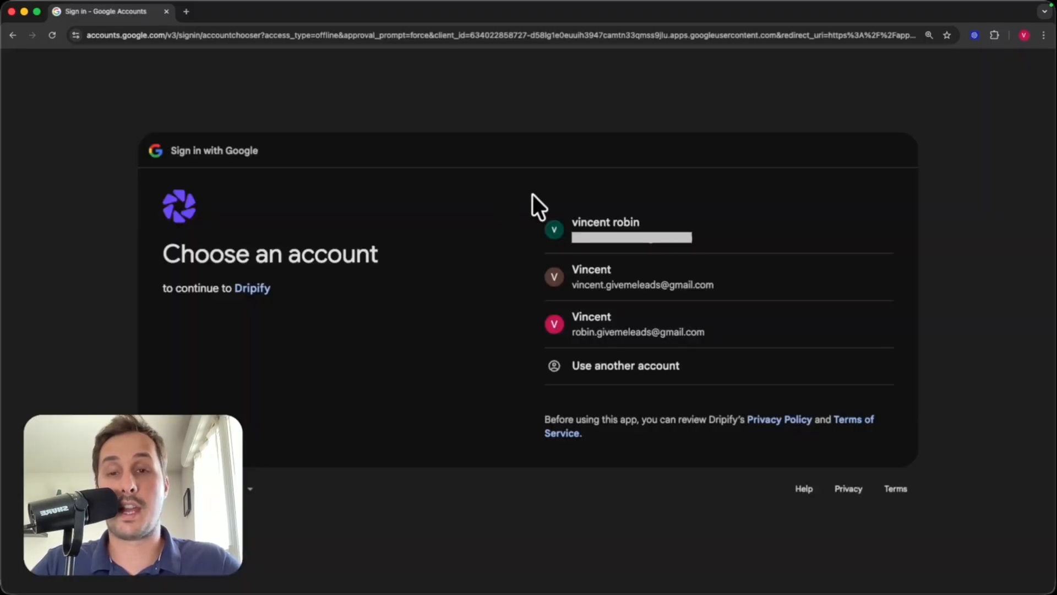
- Pick the Gmail account and grant Dripify access on Google's sign-in and consent pages
click(607, 328)
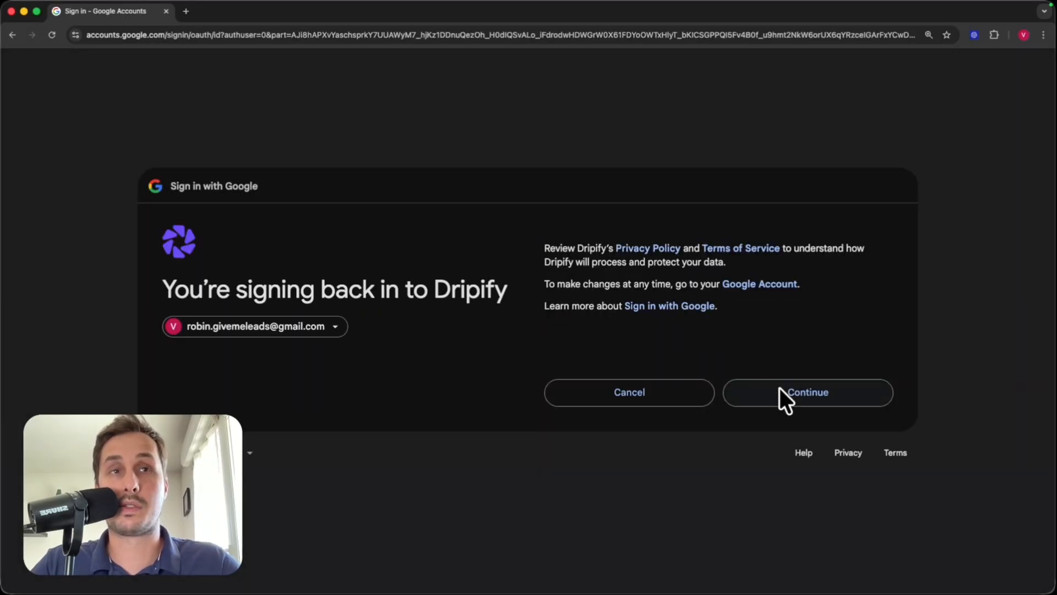
click(780, 388)
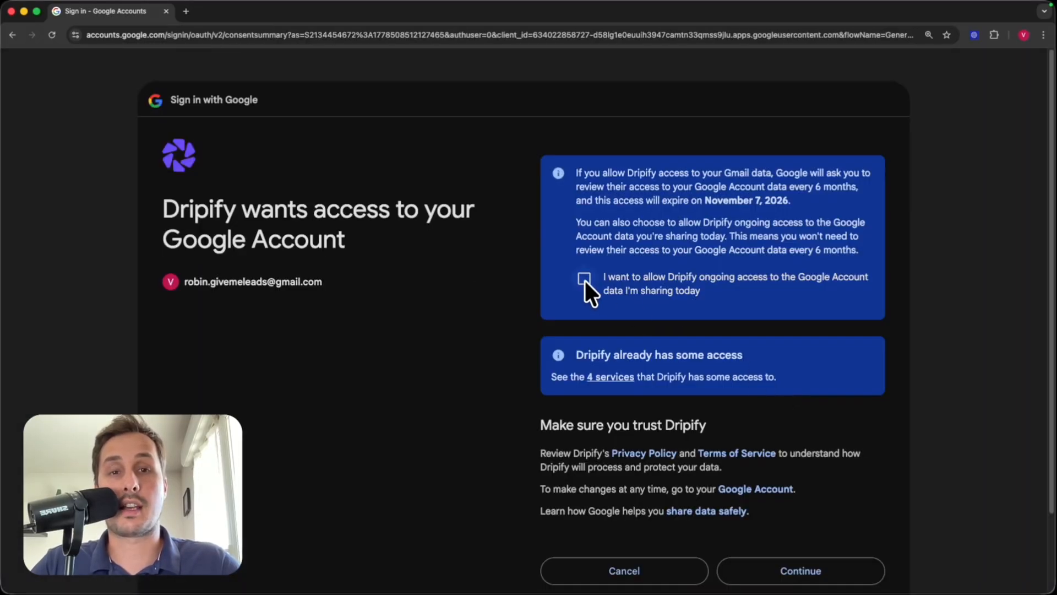
click(845, 567)
scroll(696, 386, down, 2)
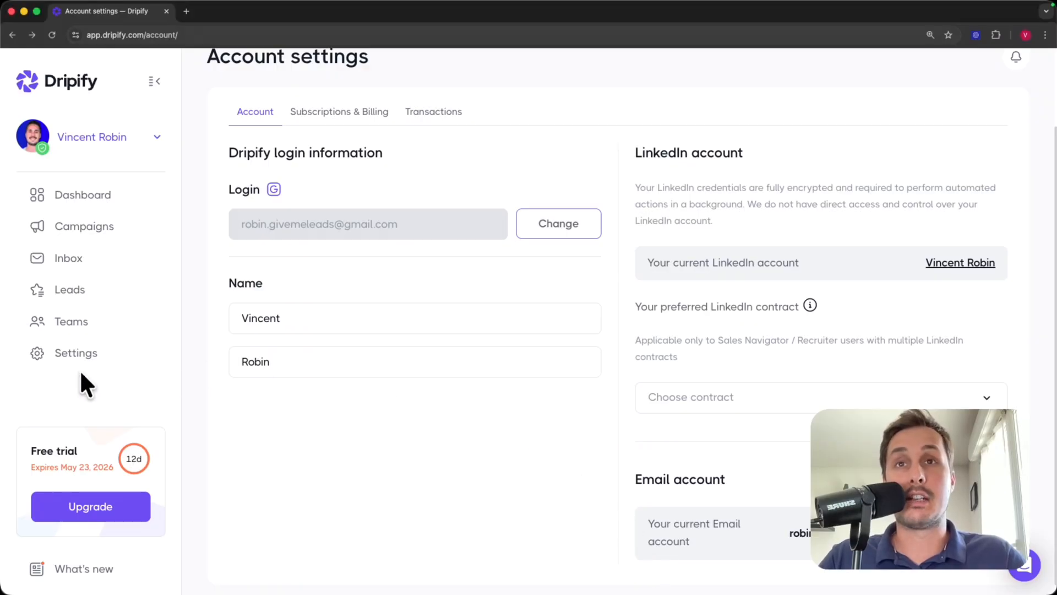
- Turn on Monday through Thursday as working days in the Working hours schedule
click(77, 352)
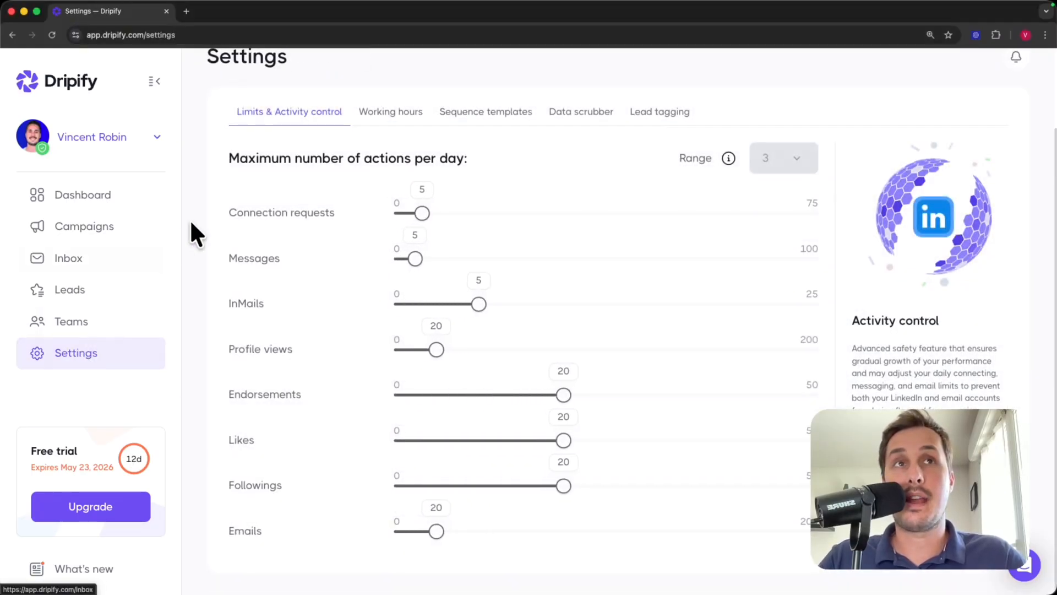
click(407, 115)
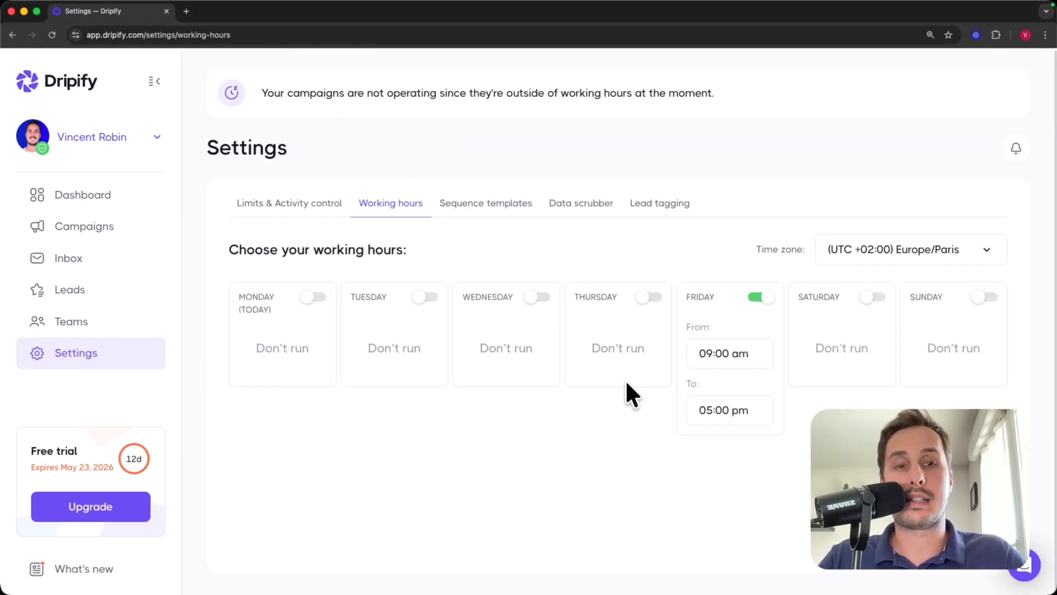
click(314, 298)
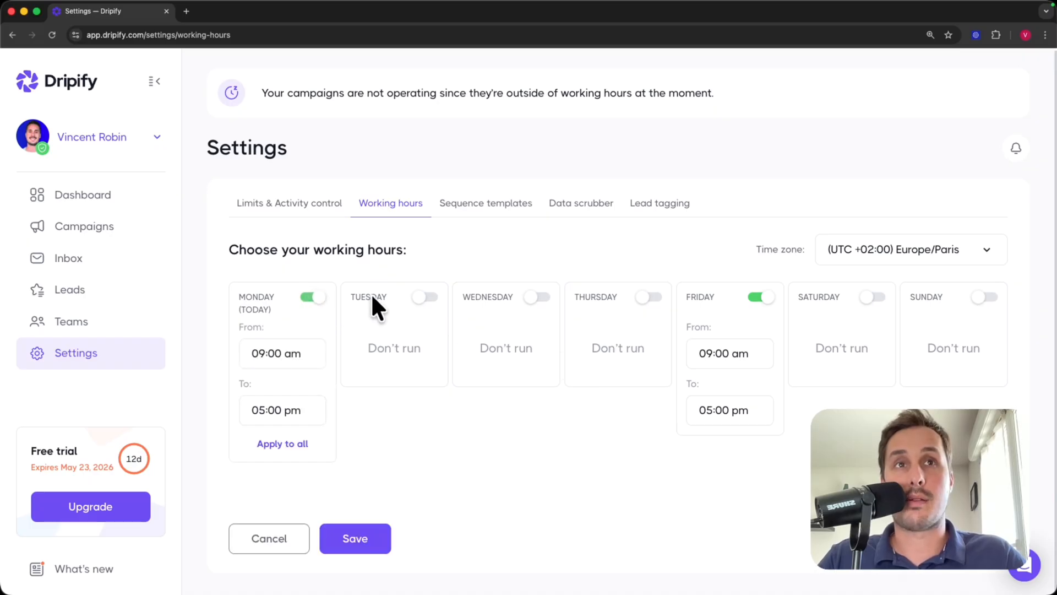
click(424, 298)
click(535, 297)
click(649, 298)
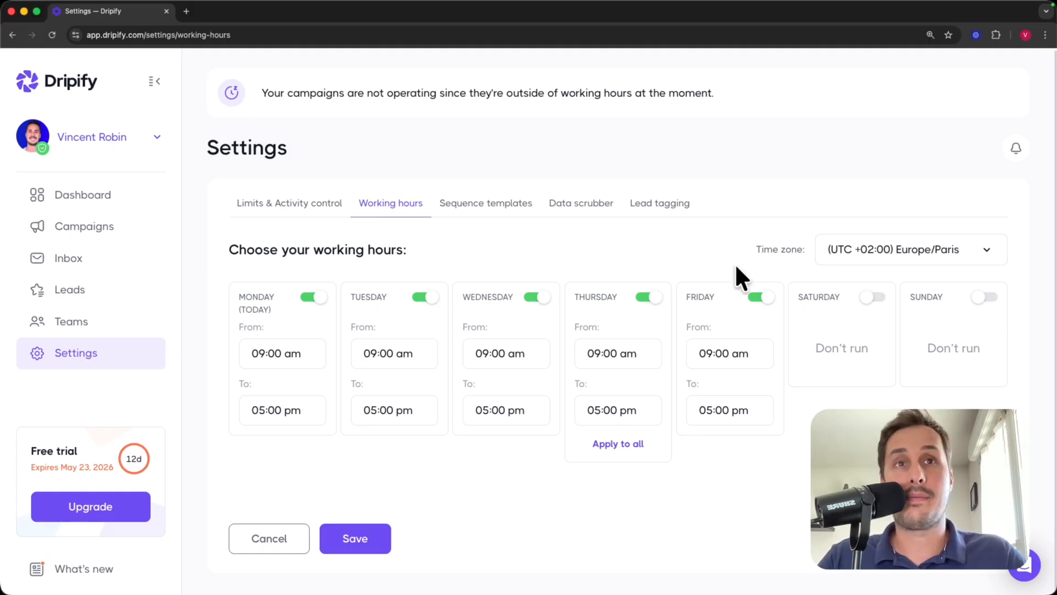
- End Friday at 01:00 pm, set the time zone to US/Eastern, and save
mouse_move(280, 368)
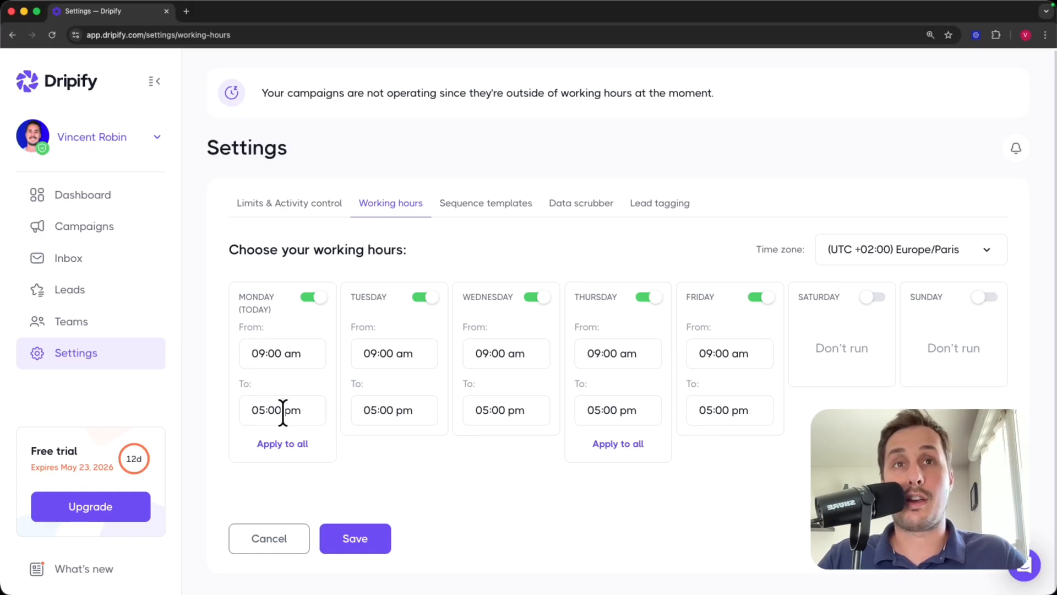
click(733, 407)
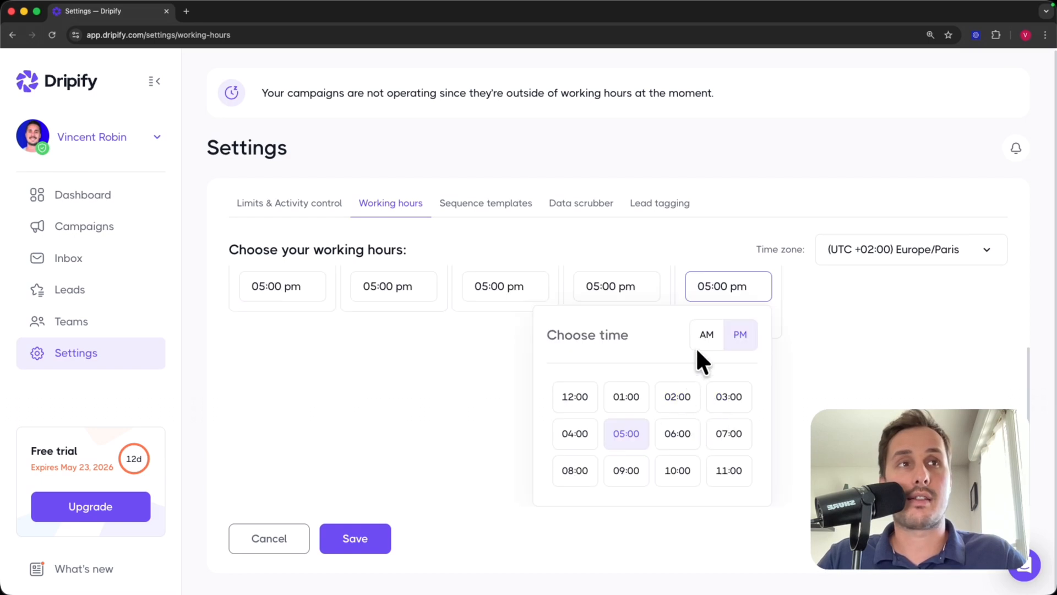
click(639, 398)
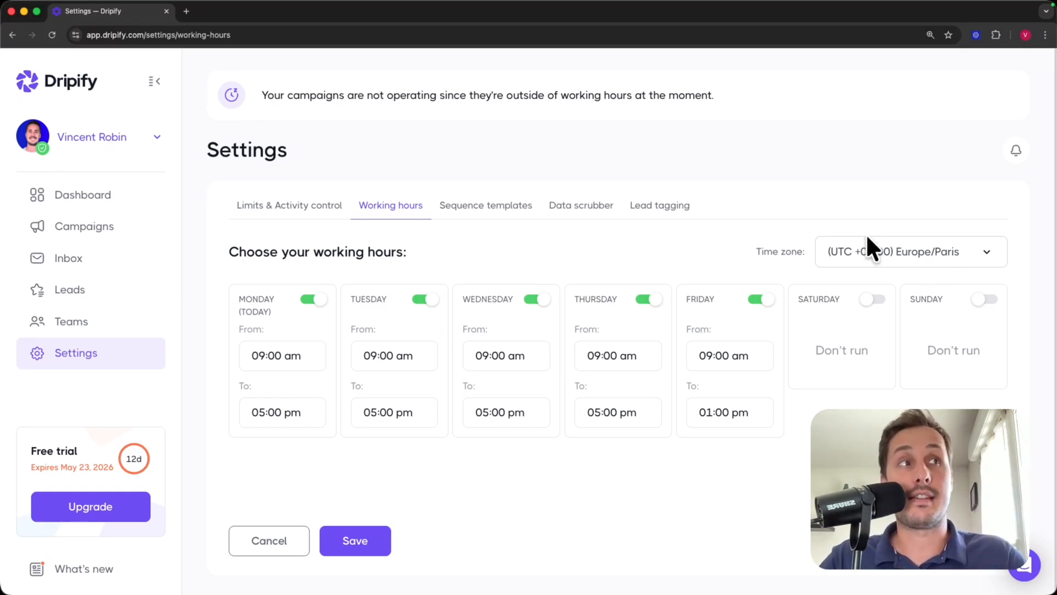
click(934, 256)
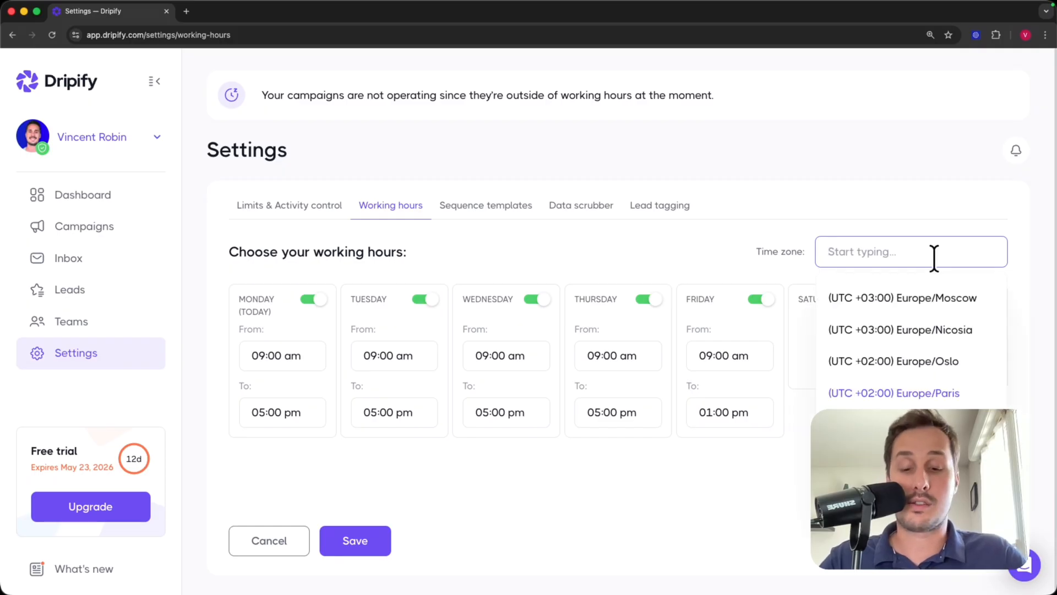
text(us)
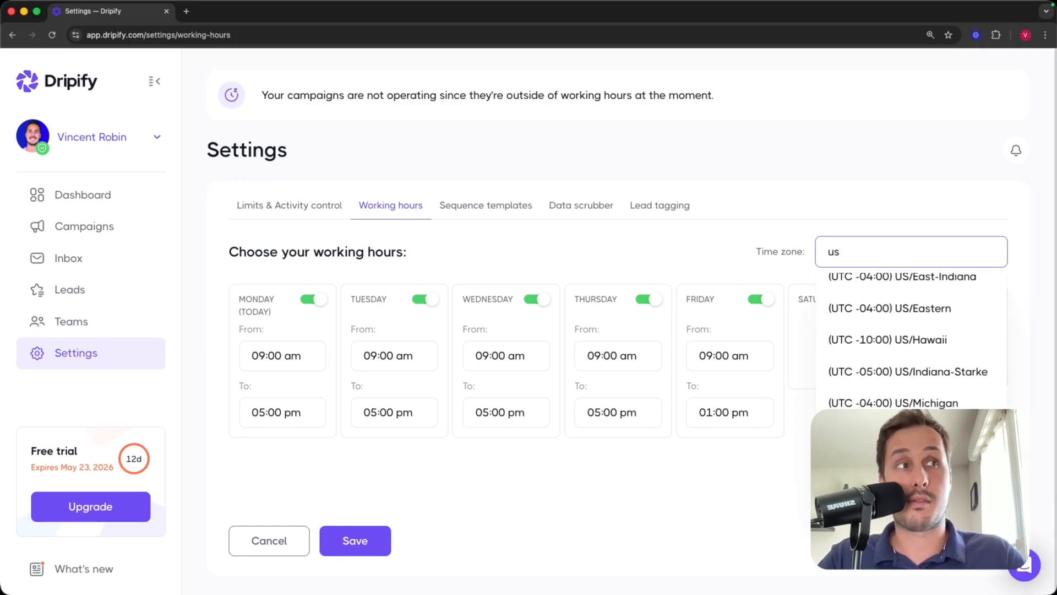
click(943, 320)
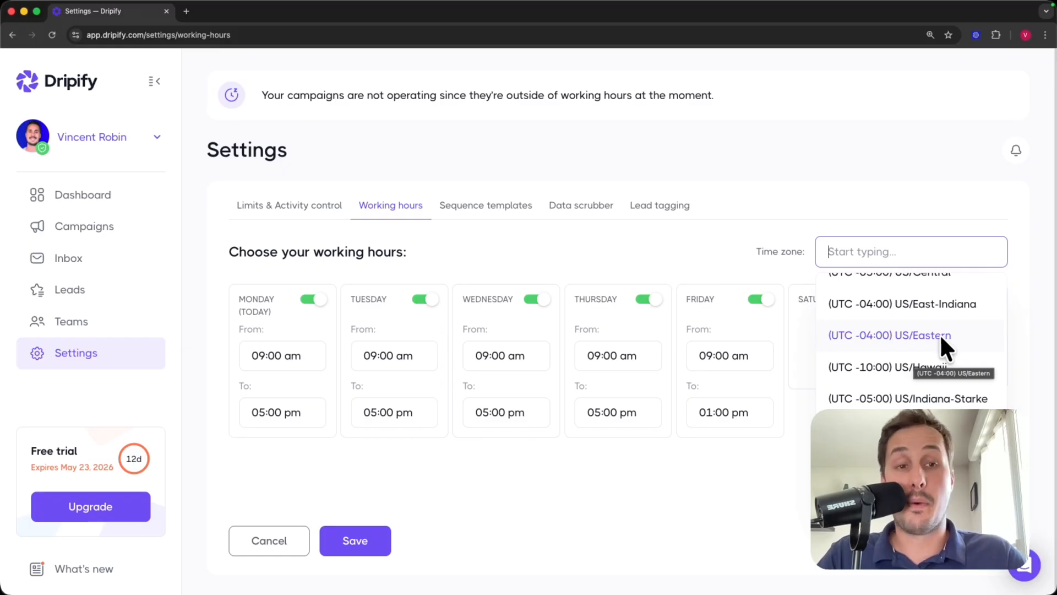
click(938, 336)
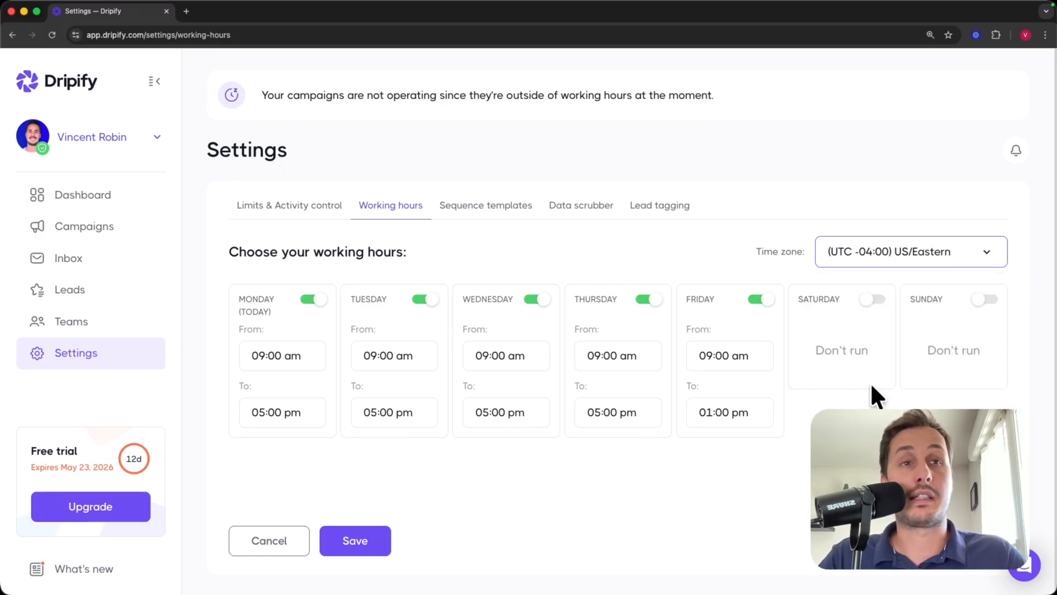
click(363, 540)
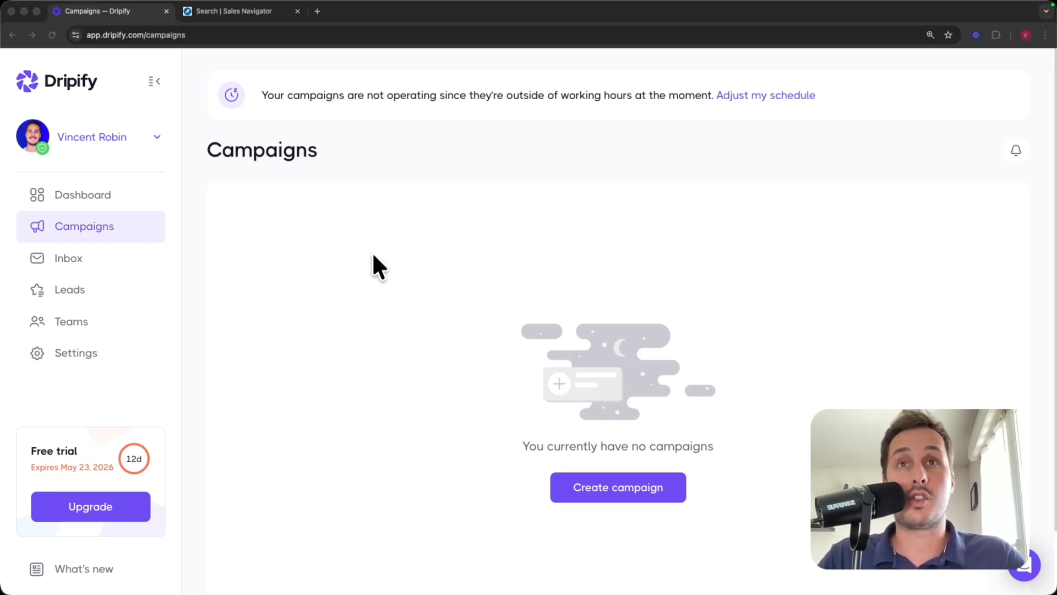
- Create a new campaign and open its Add leads options alongside the Sales Navigator search
click(83, 227)
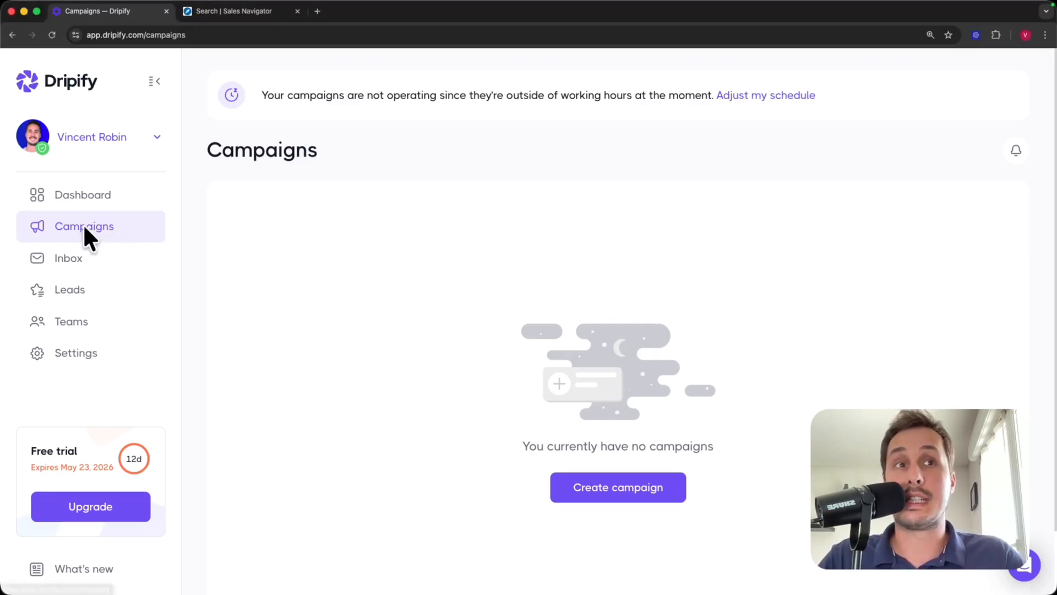
click(645, 488)
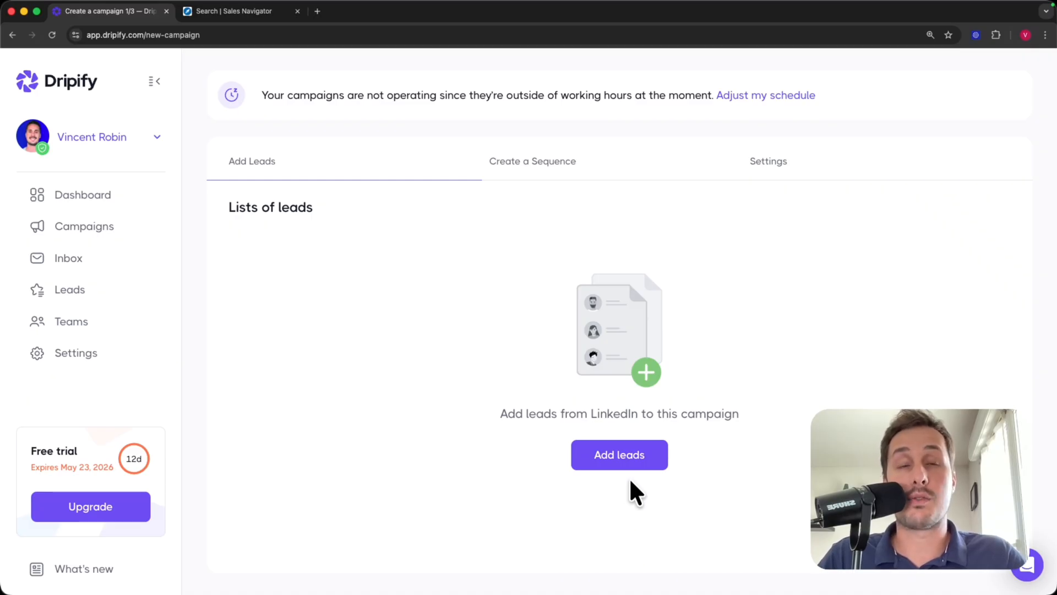
click(263, 14)
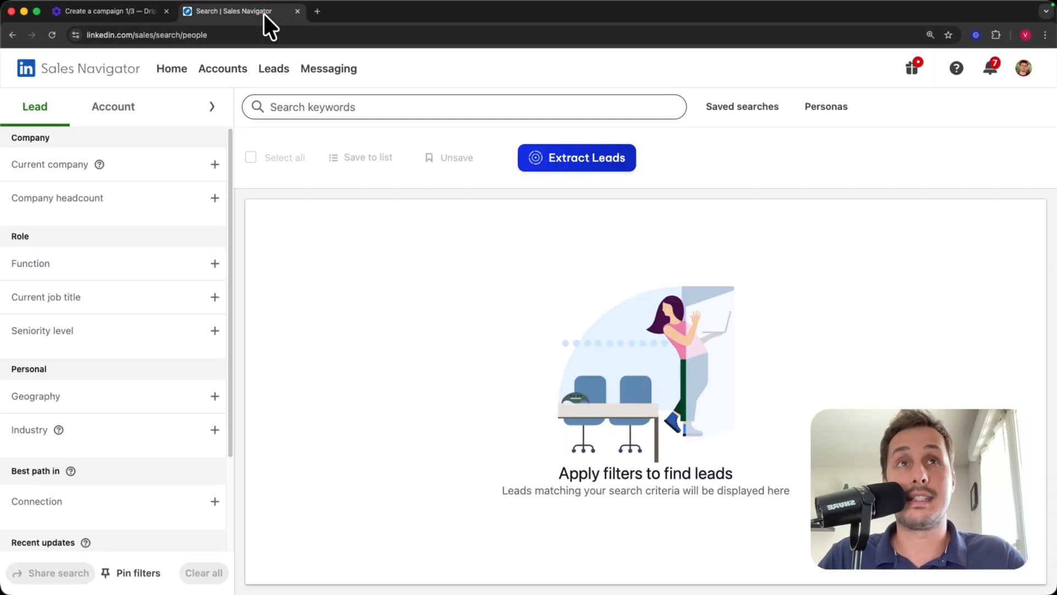
click(212, 107)
click(130, 13)
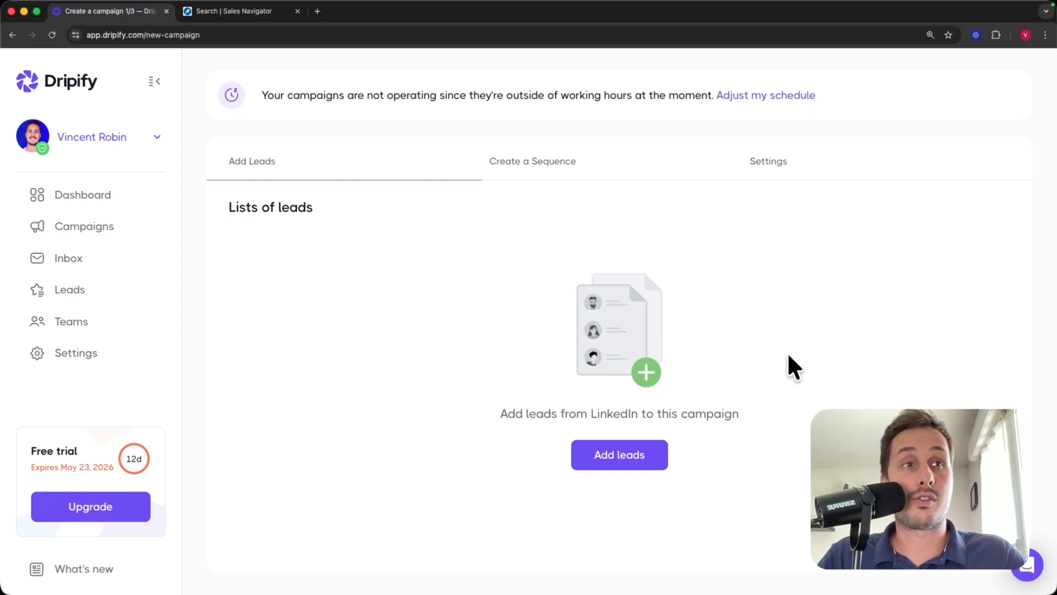
click(635, 461)
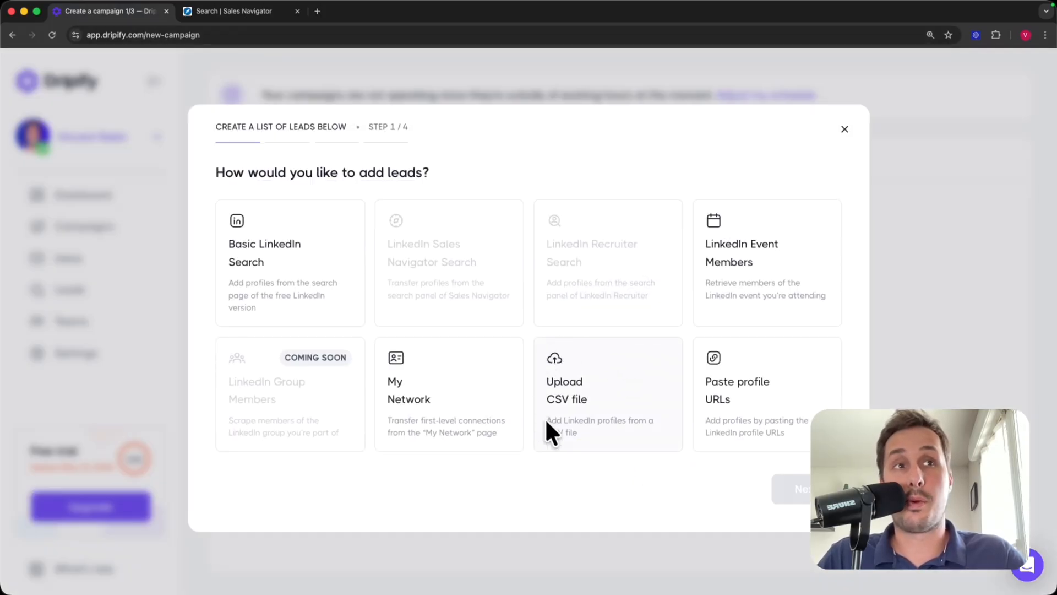
click(252, 13)
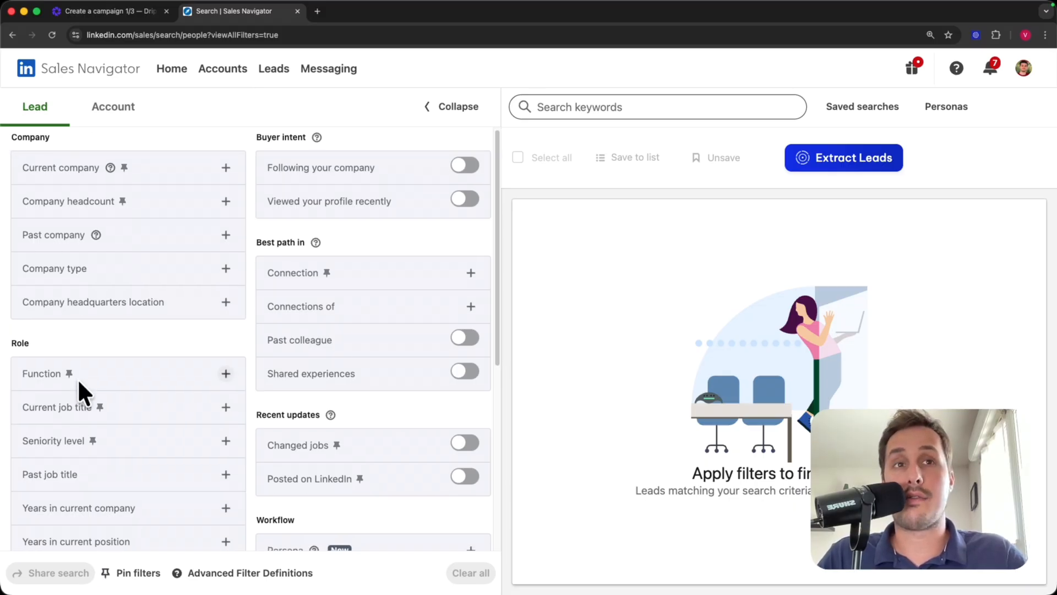
- Enter "head of marketing" in the Current job title filter and apply it
scroll(79, 379, down, 6)
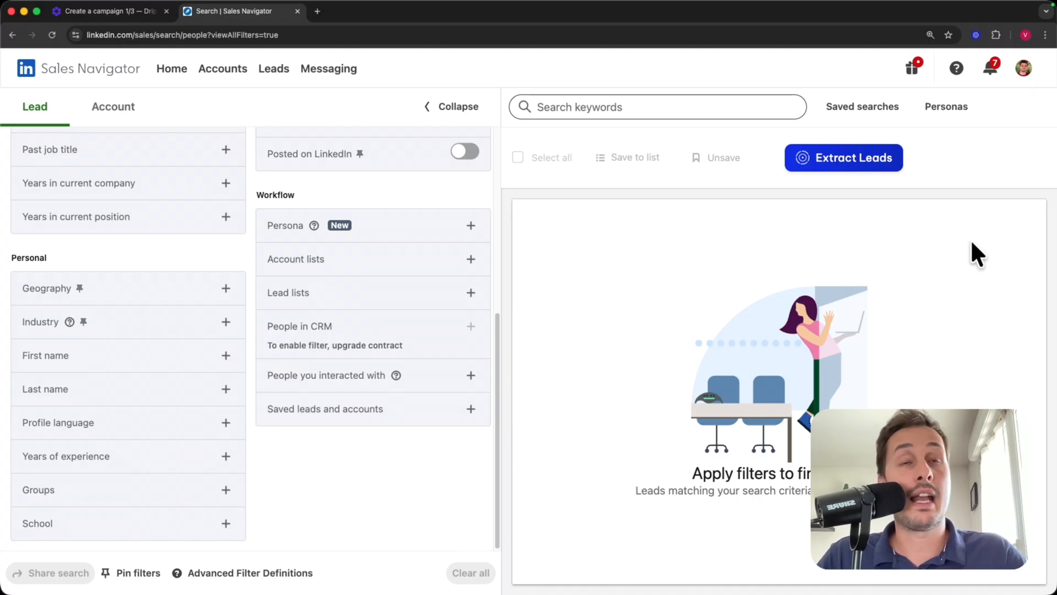
scroll(321, 414, up, 5)
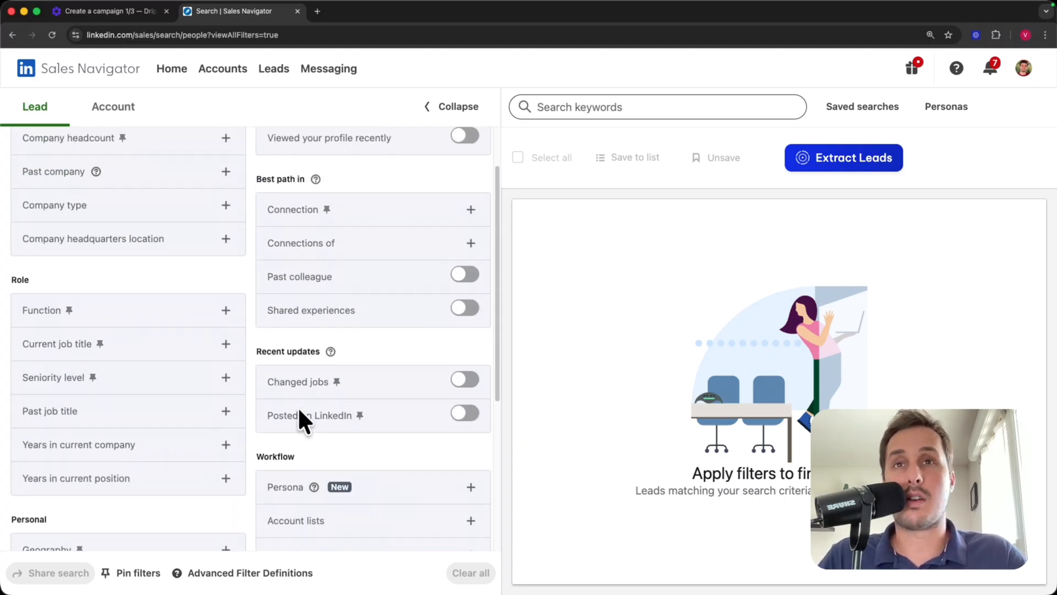
click(226, 344)
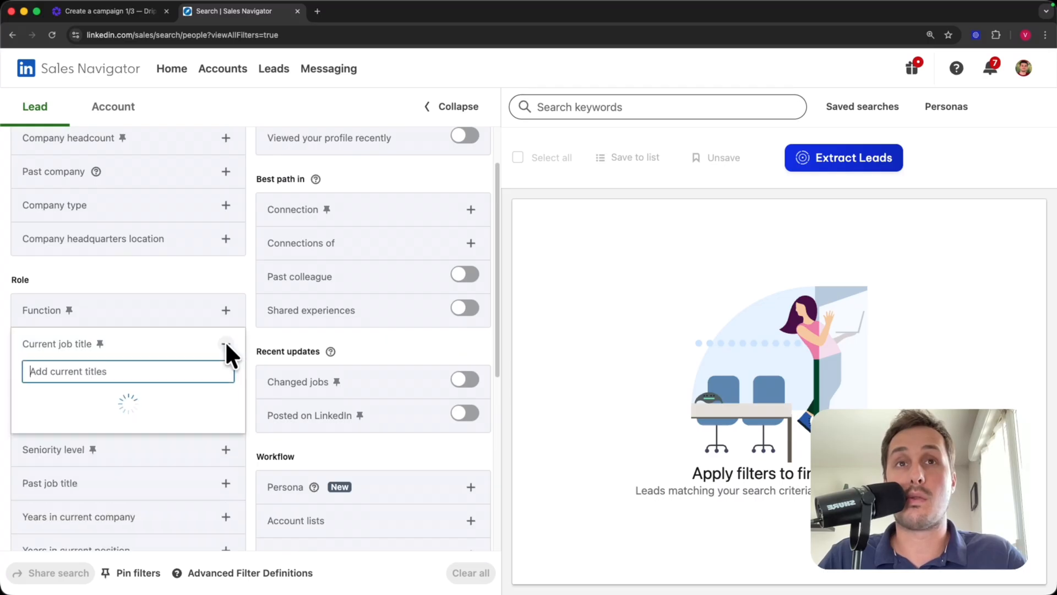
text("head of)
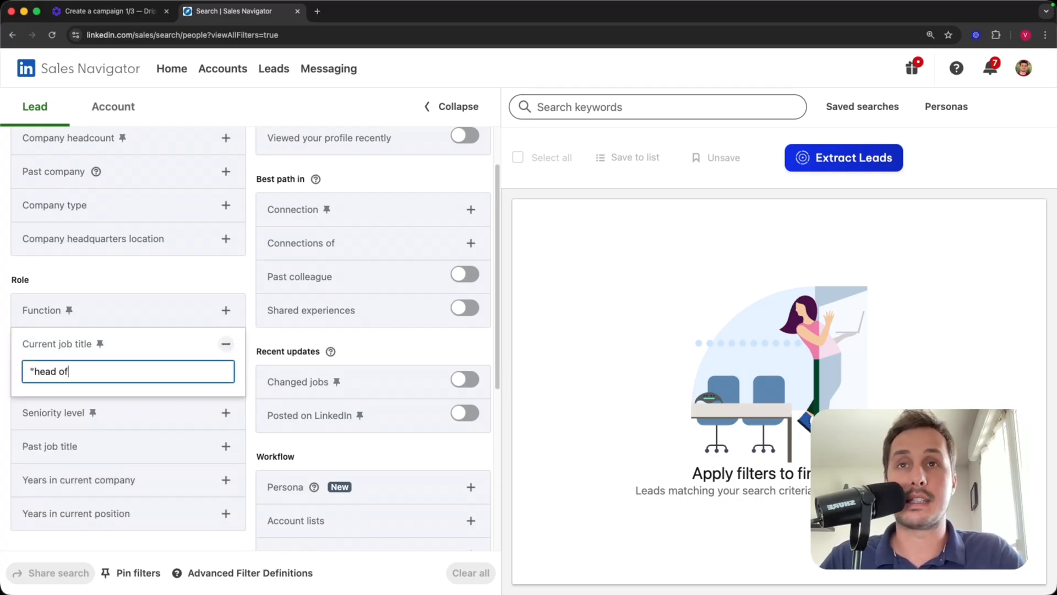
text( marketing")
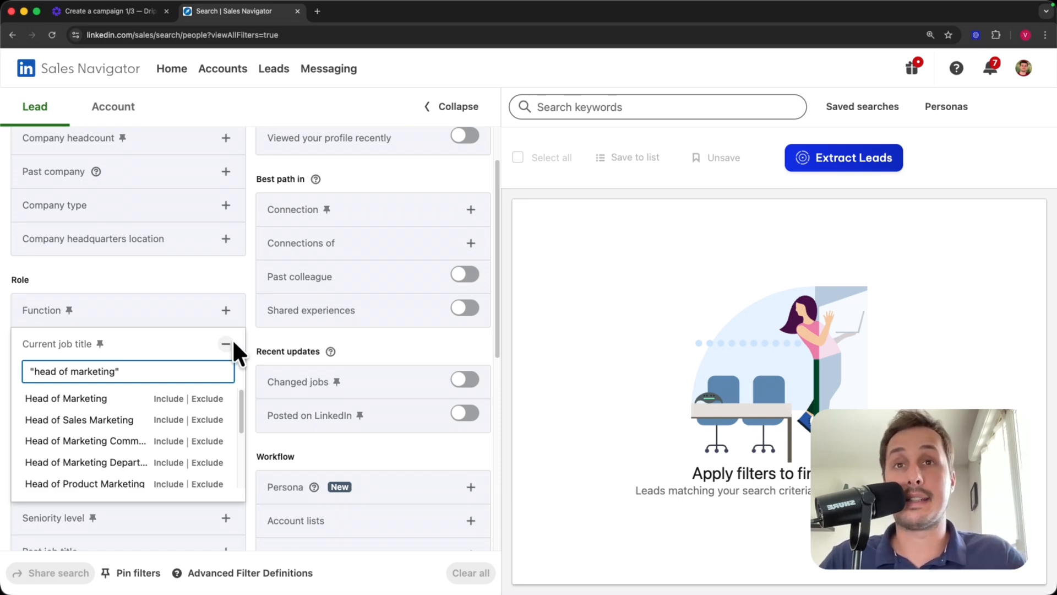
drag(132, 371, 33, 371)
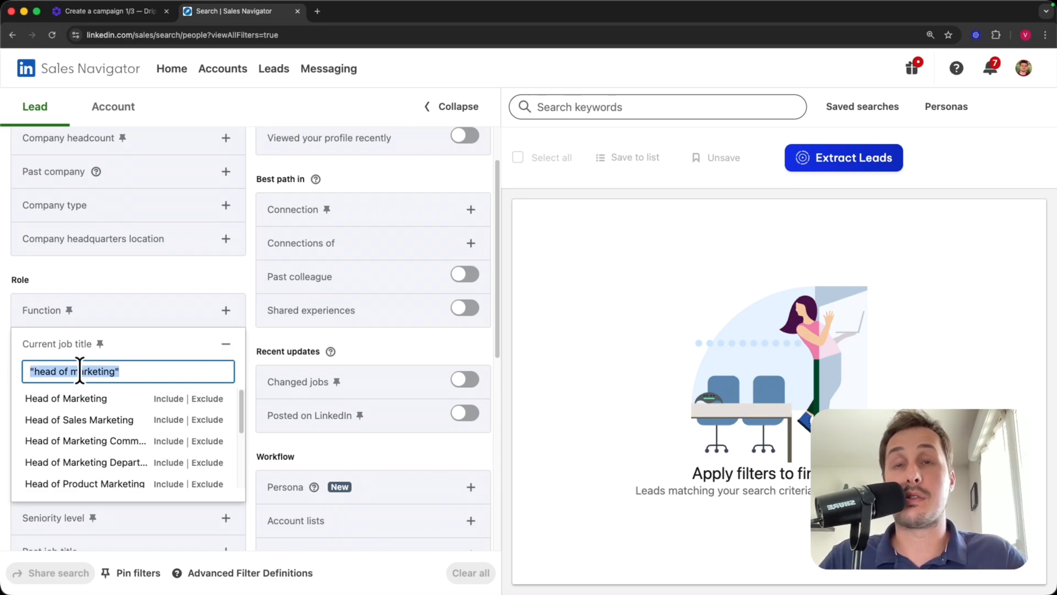
click(128, 372)
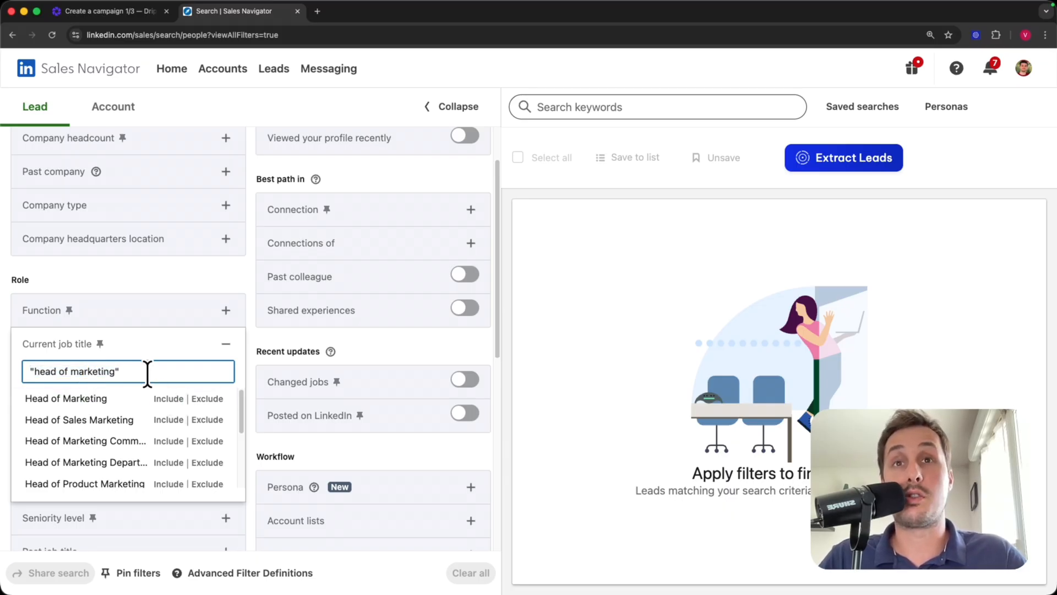
key(Return)
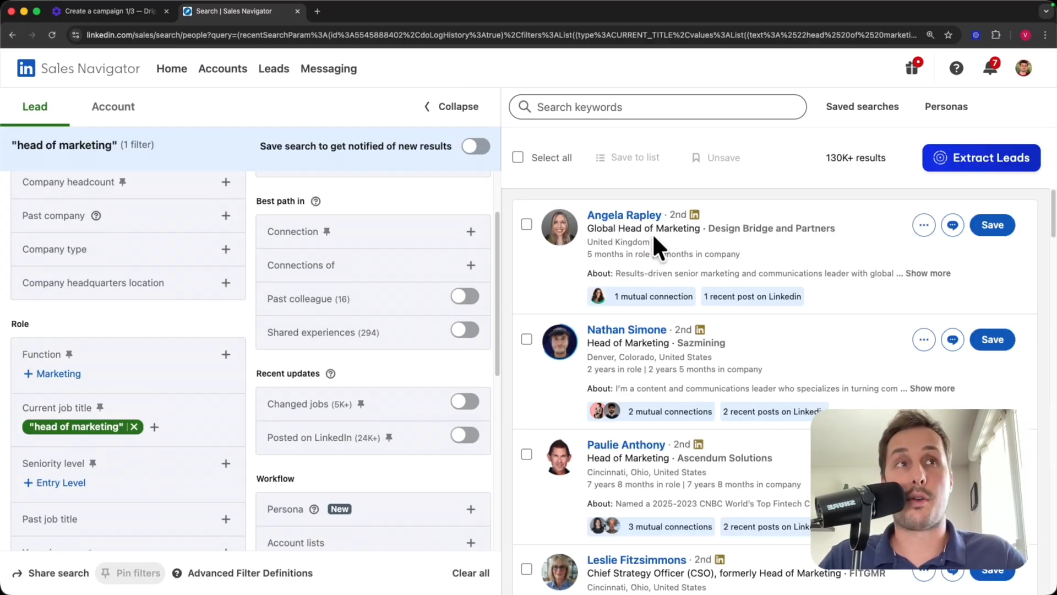
- Limit company headcount to 51-200 employees, dropping the 11-50 range
scroll(639, 242, down, 2)
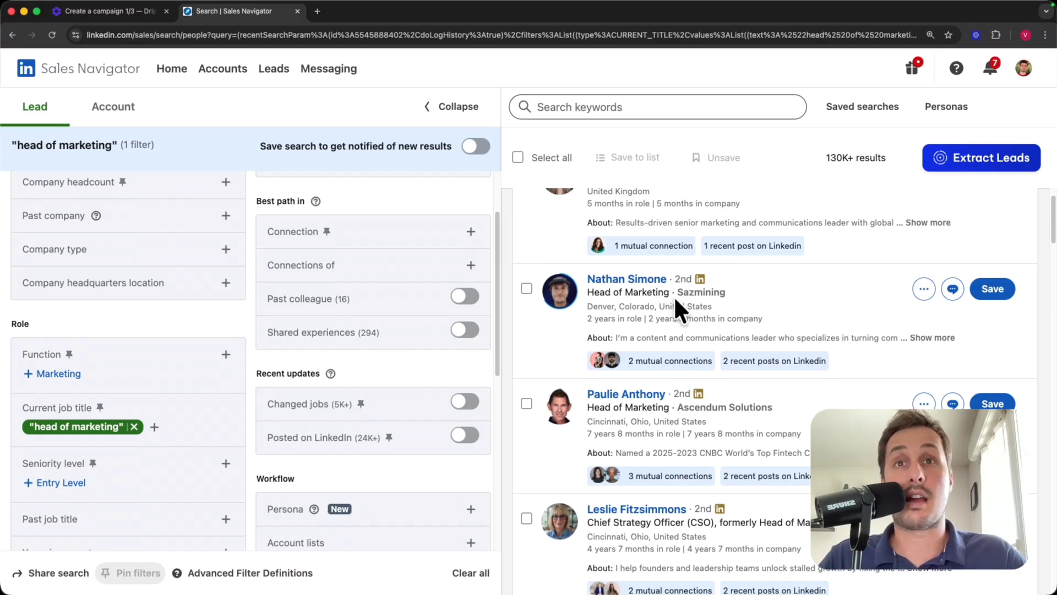
scroll(155, 524, up, 2)
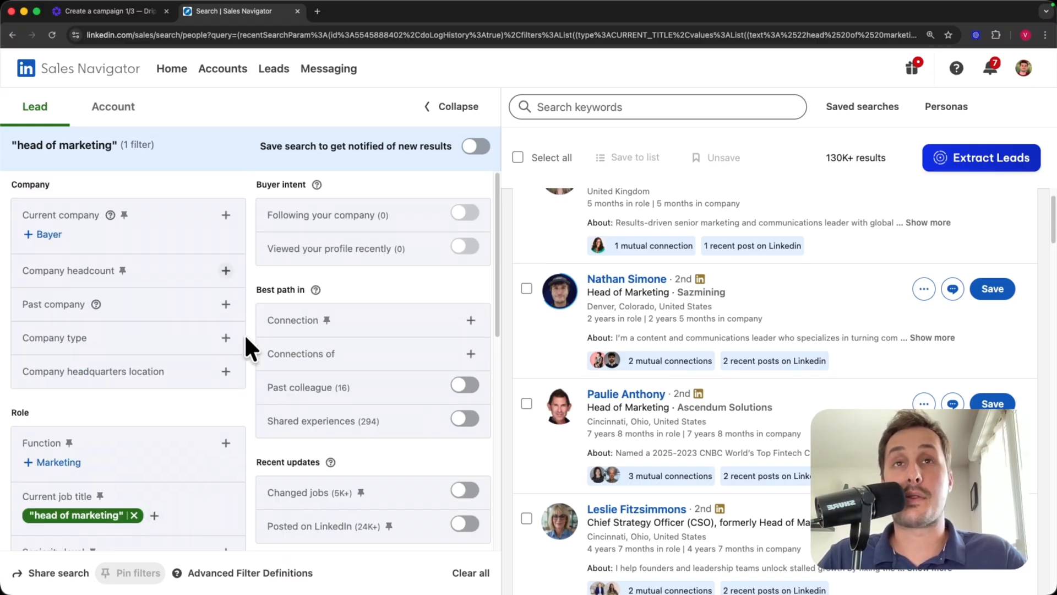
click(226, 271)
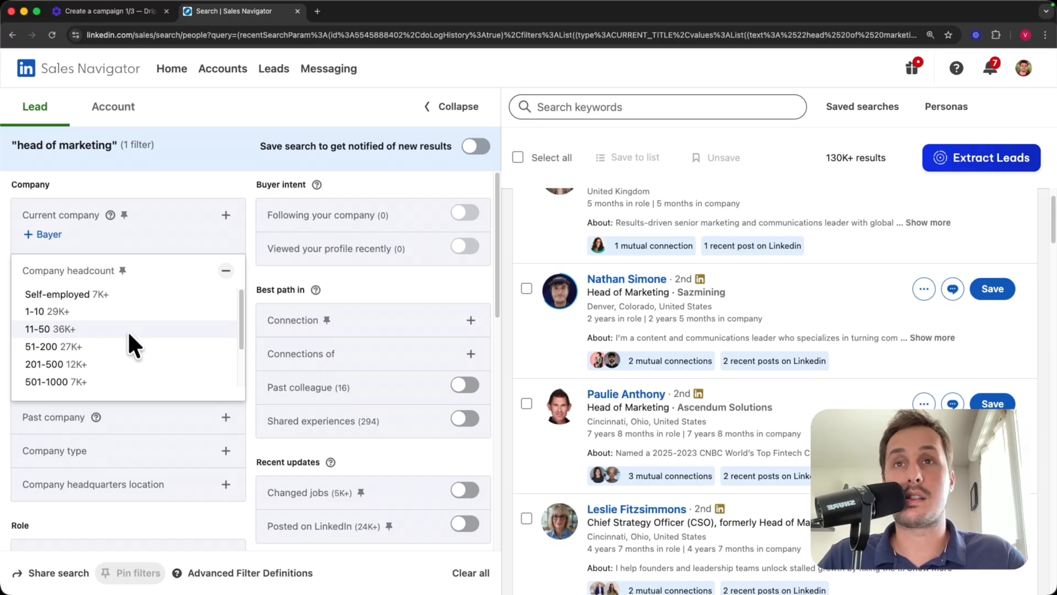
scroll(128, 330, down, 1)
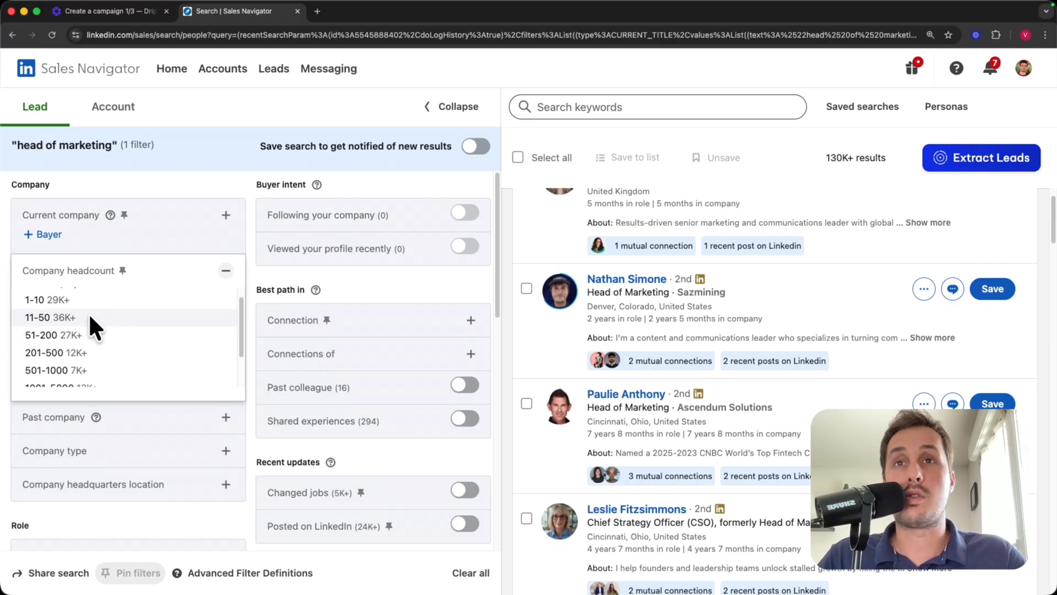
click(34, 315)
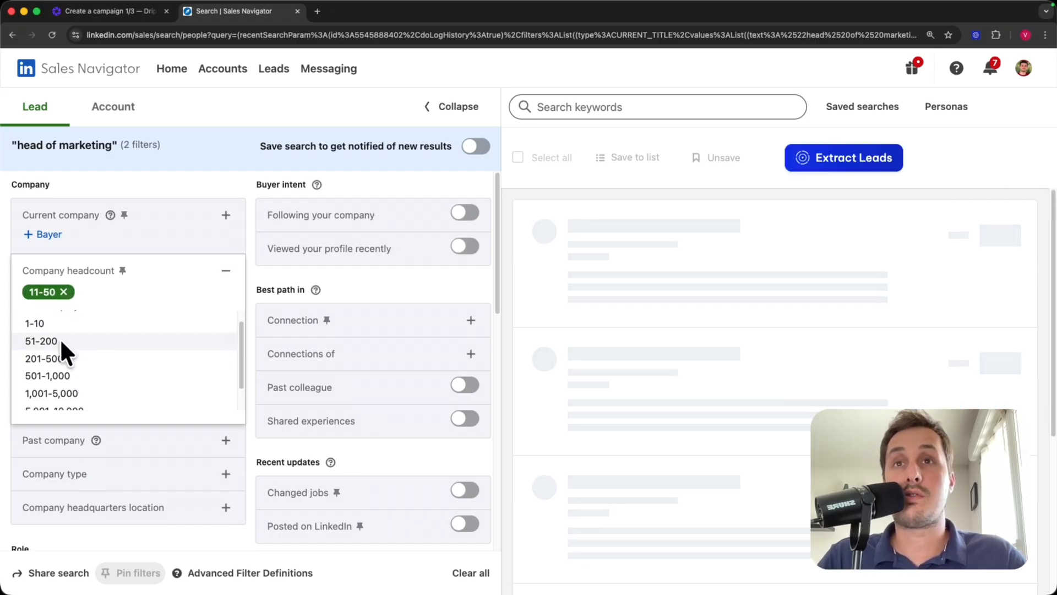
click(60, 338)
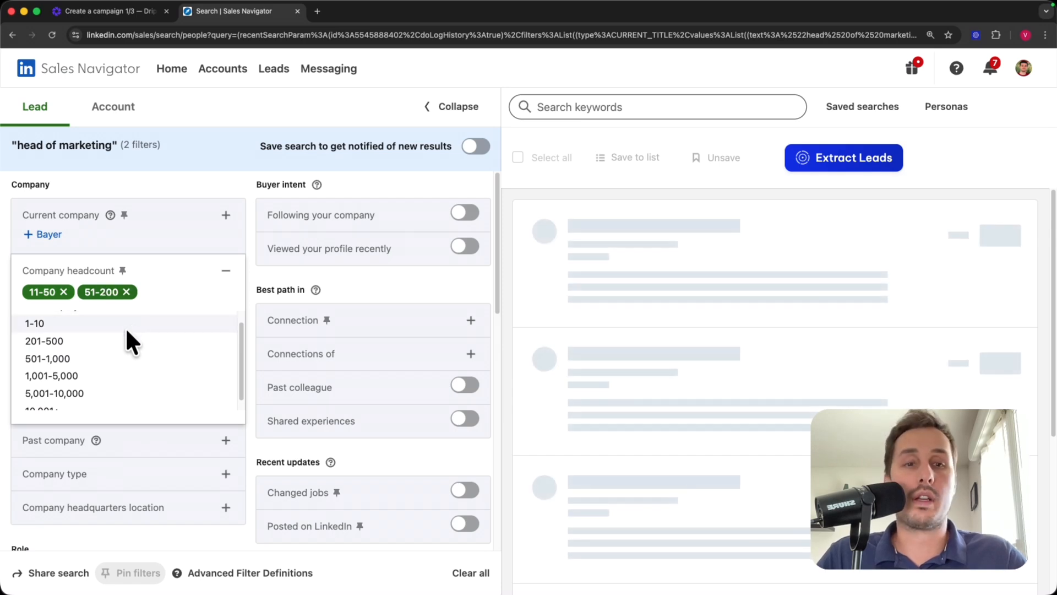
scroll(68, 361, down, 1)
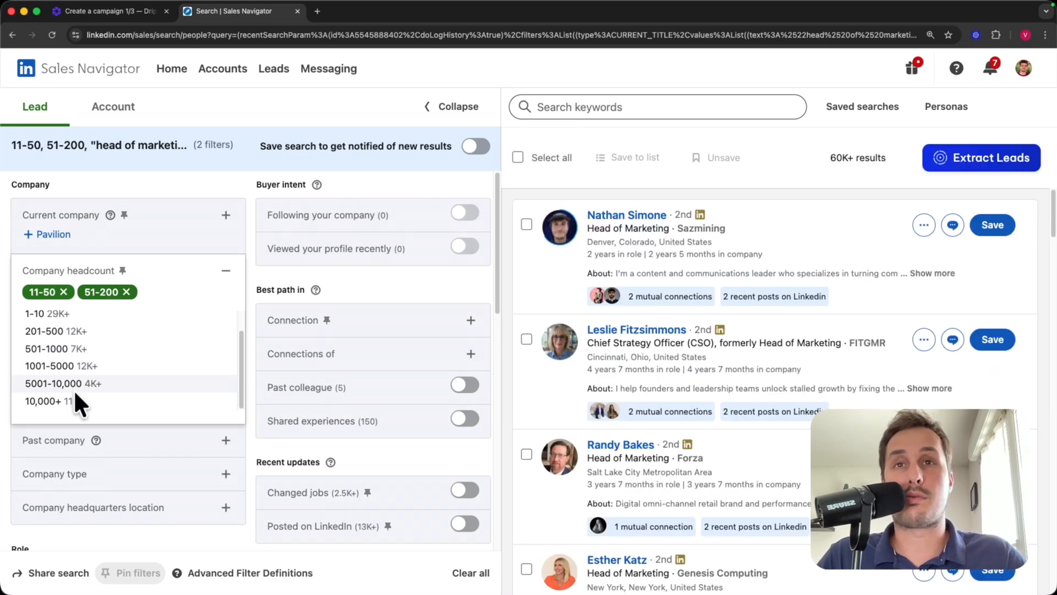
click(64, 291)
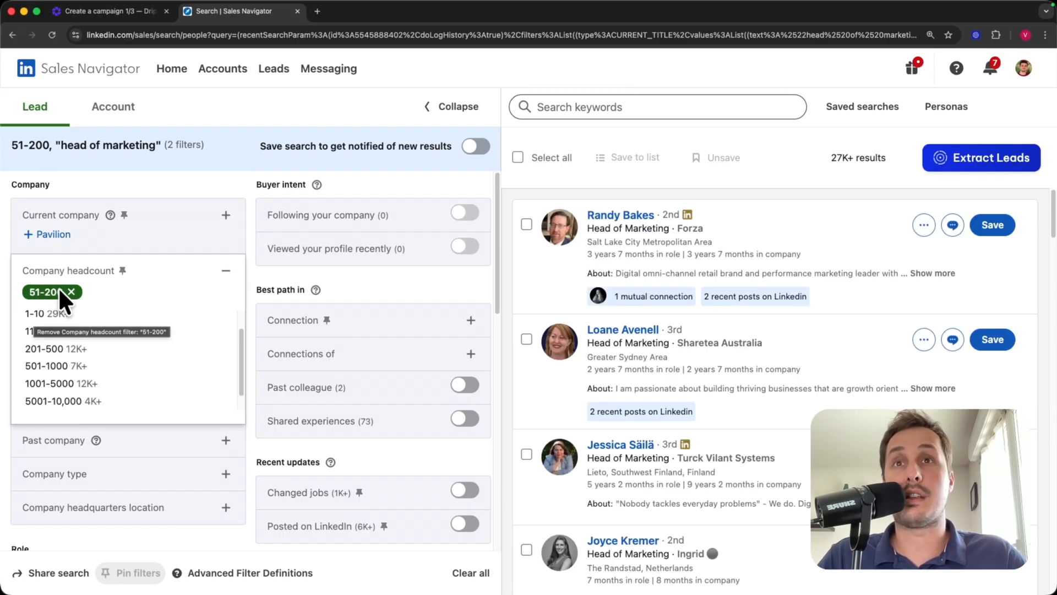
click(250, 272)
- Include New York, United States as the geography filter
scroll(194, 377, down, 3)
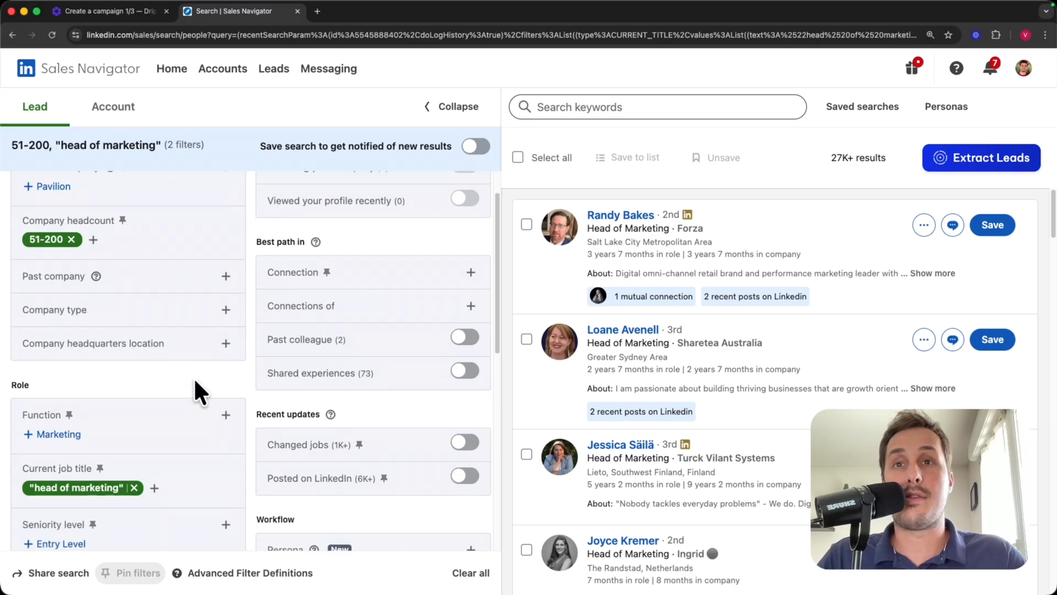
scroll(194, 378, down, 5)
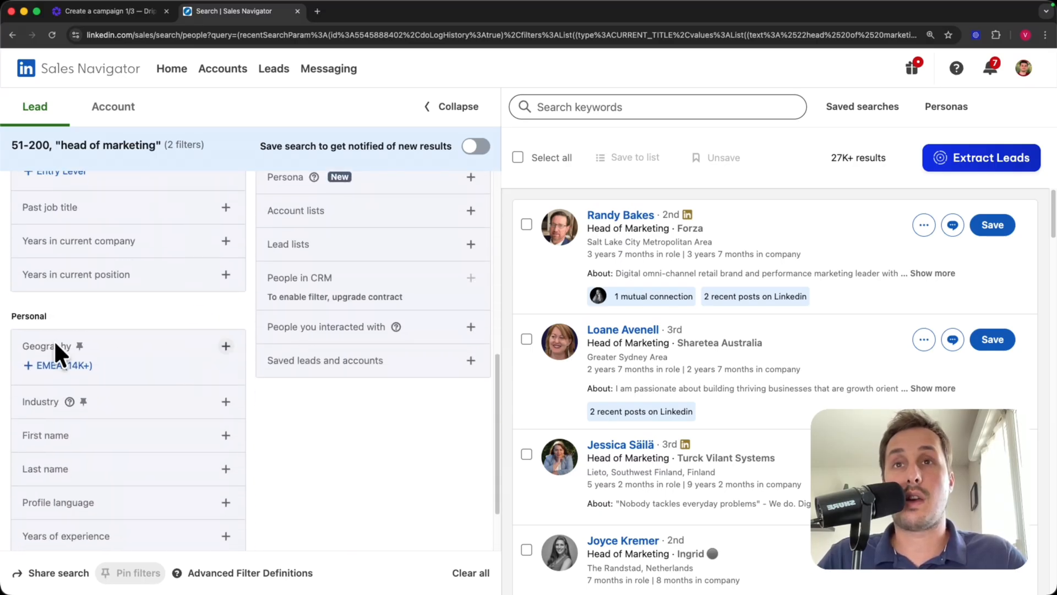
click(226, 346)
text(us)
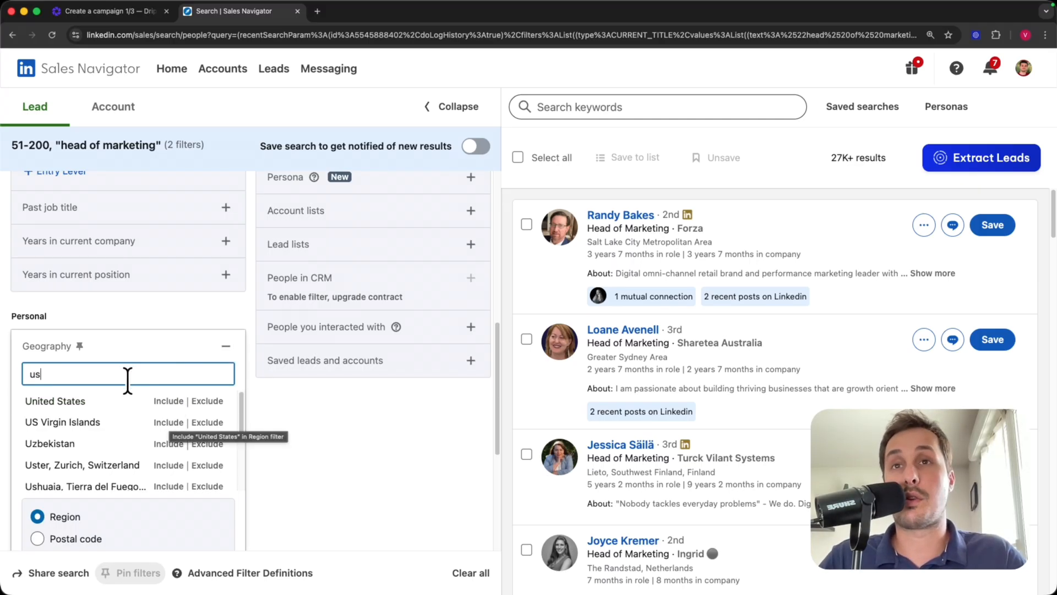
click(5, 374)
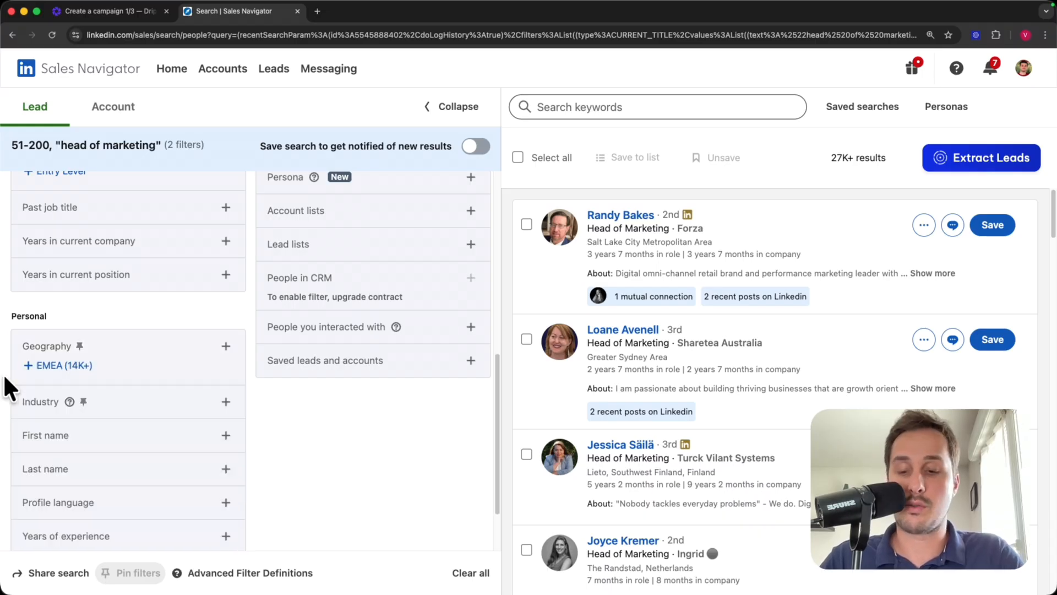
scroll(4, 374, down, 3)
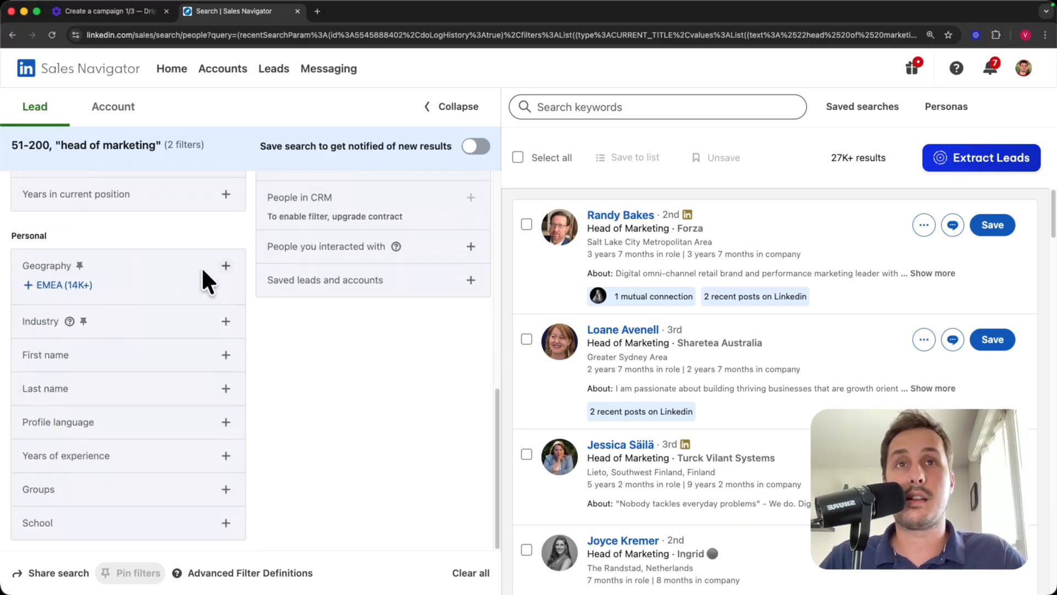
click(224, 266)
text(new york)
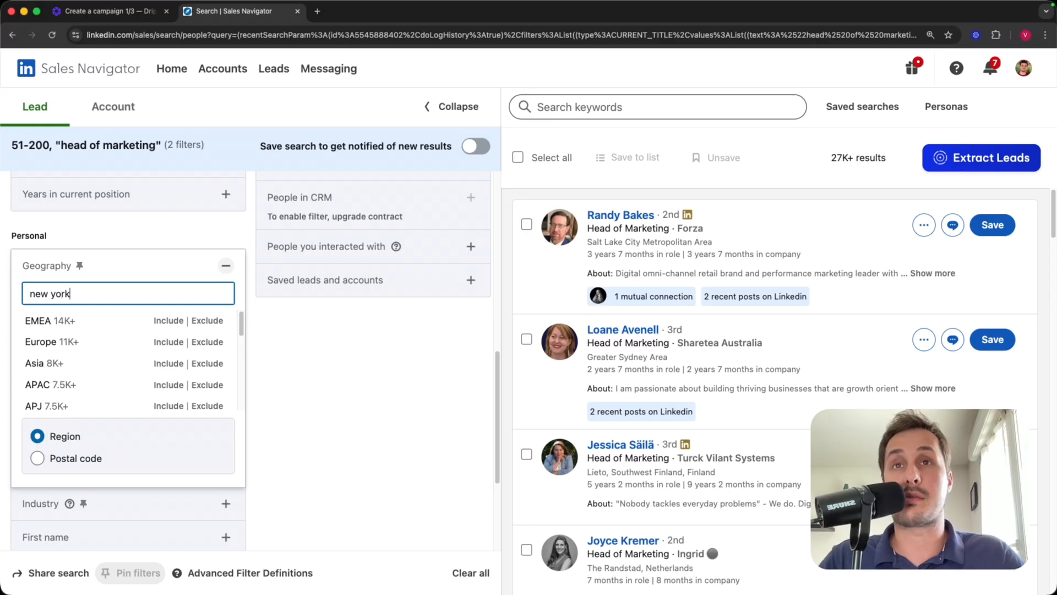
click(168, 321)
click(337, 391)
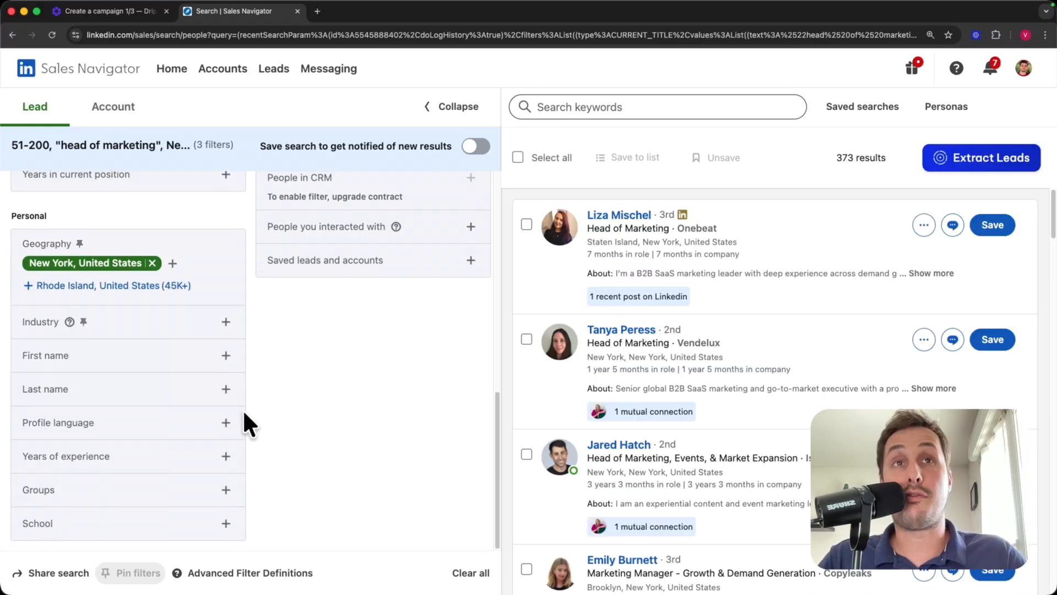
- Turn on the Posted on LinkedIn filter and check the 114-result count
scroll(243, 409, up, 5)
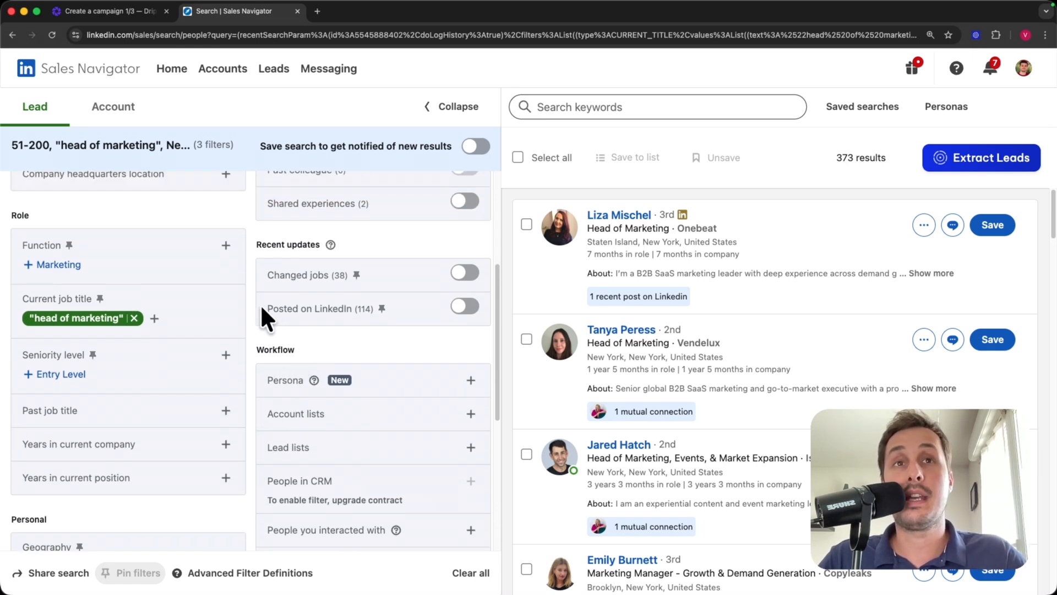
click(465, 309)
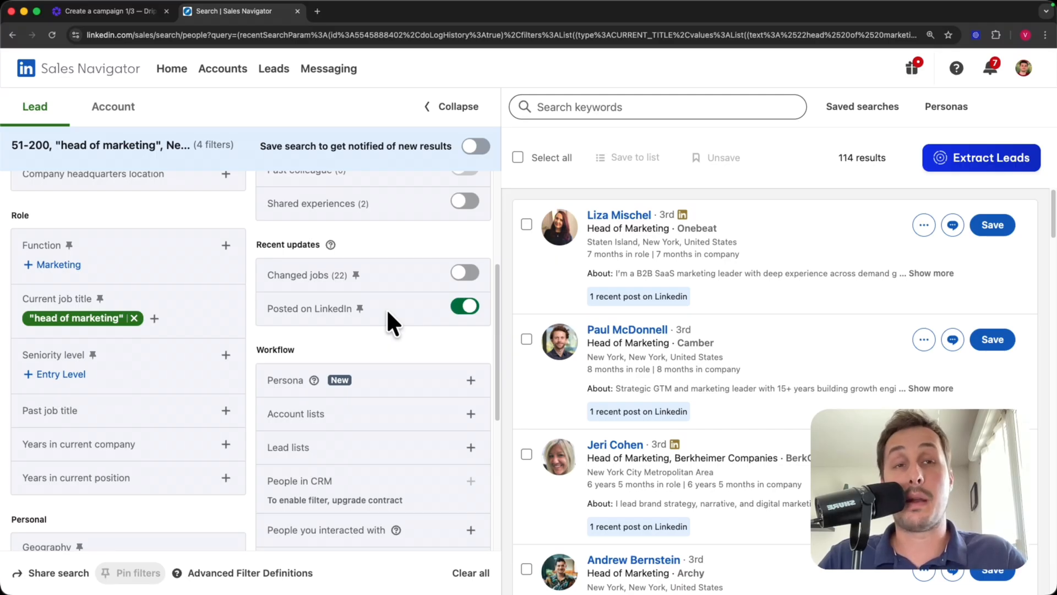
scroll(606, 453, down, 6)
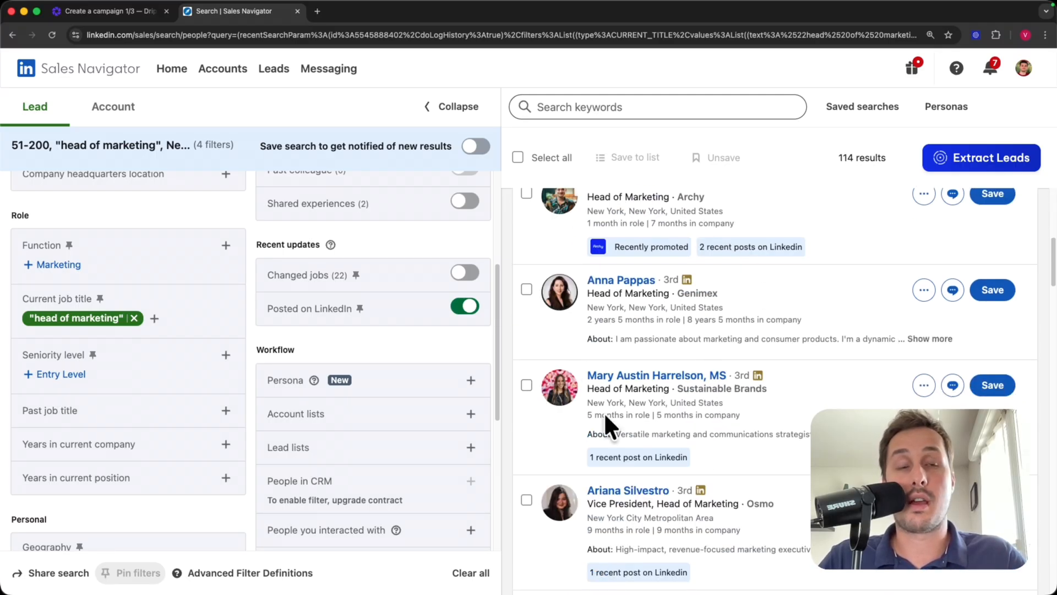
scroll(598, 402, up, 6)
scroll(342, 412, up, 2)
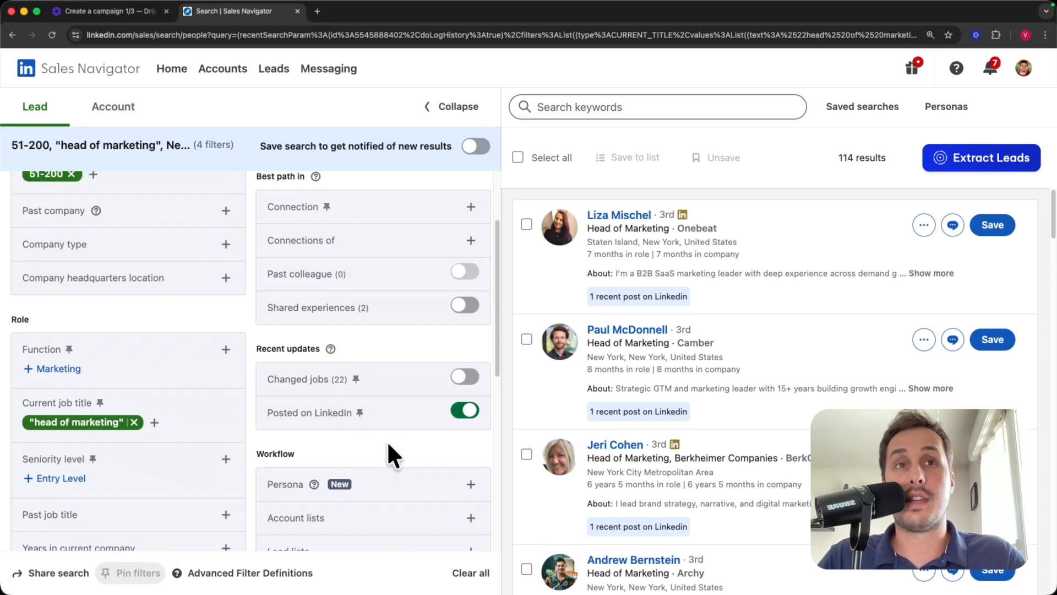
scroll(338, 410, up, 2)
scroll(386, 397, down, 8)
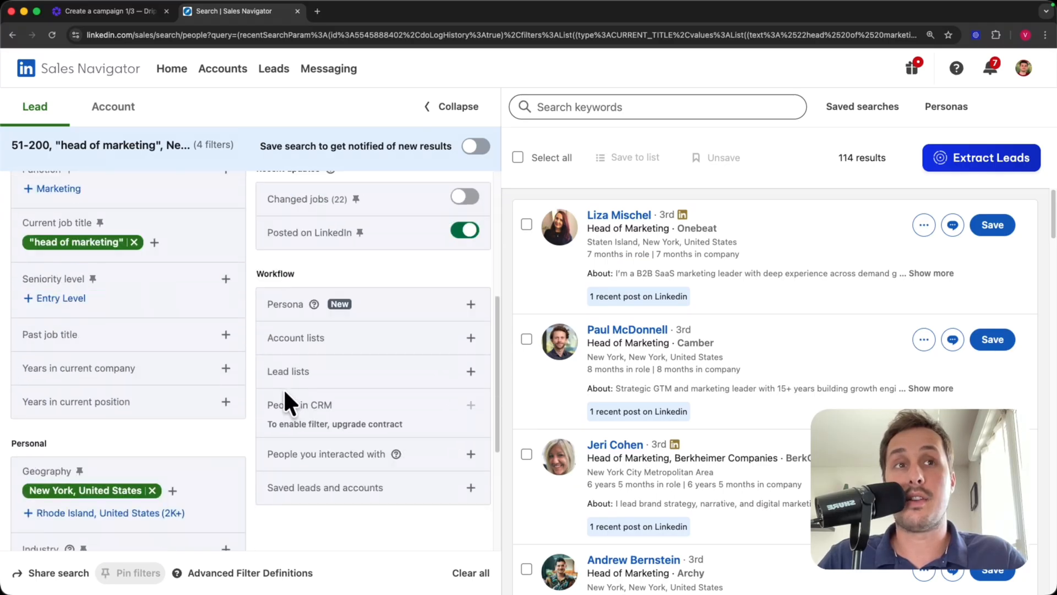
drag(845, 158, 866, 159)
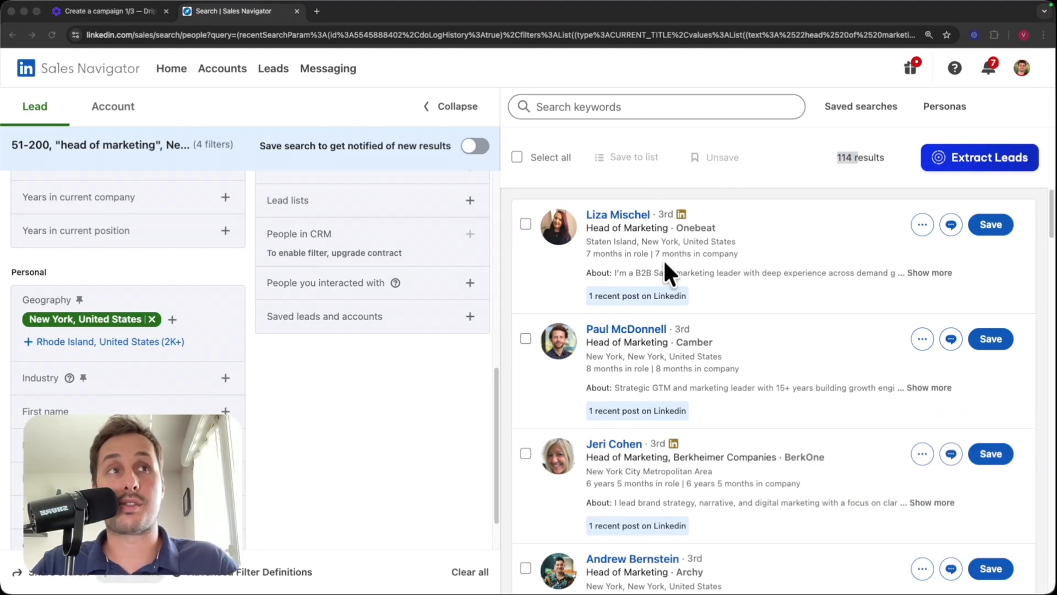
- Scroll through the 114 head of marketing leads
scroll(636, 242, down, 5)
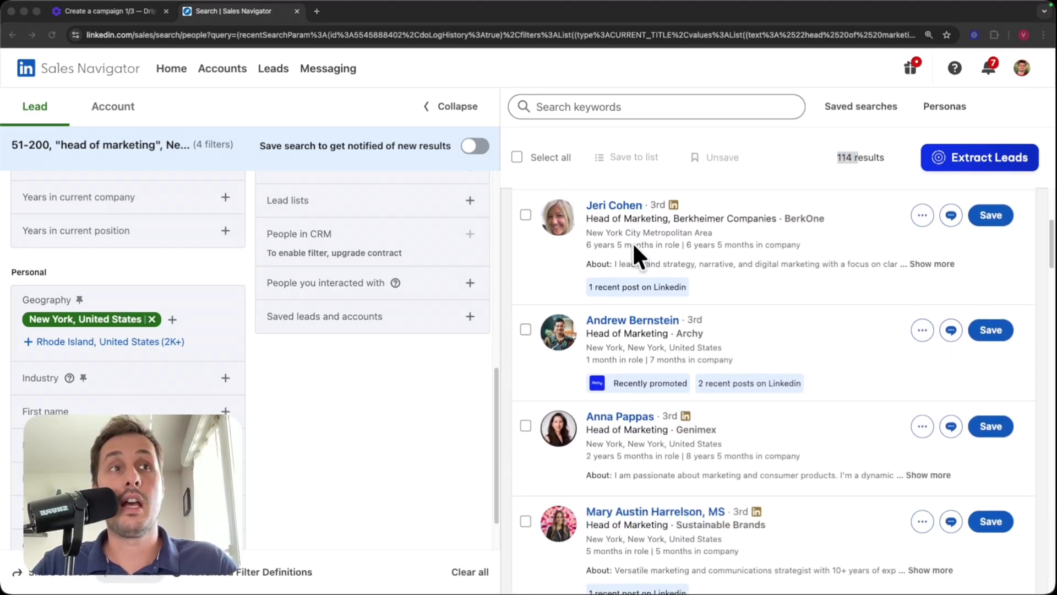
scroll(616, 353, down, 4)
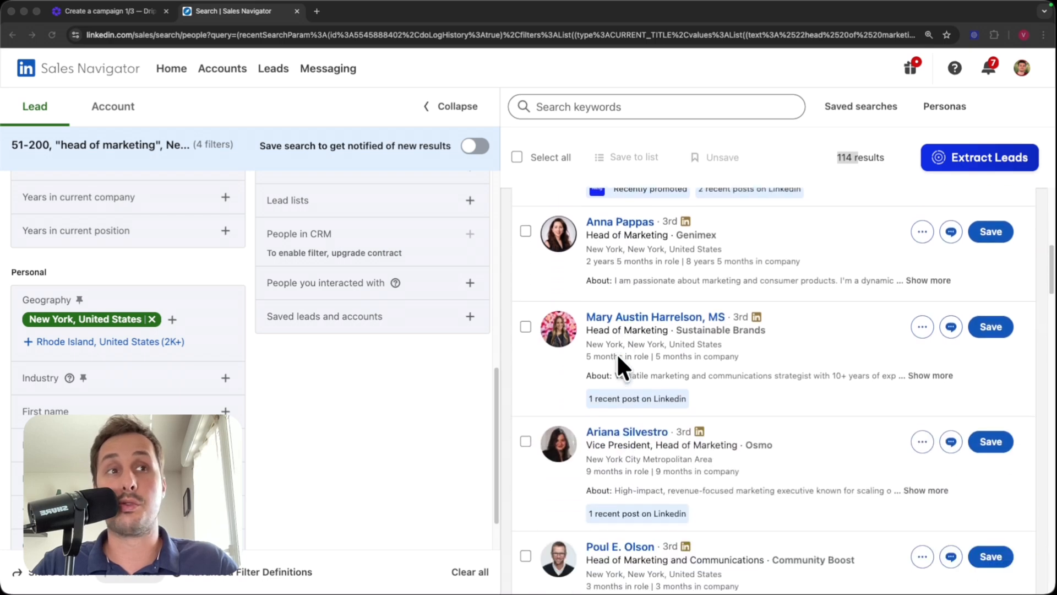
scroll(616, 352, down, 3)
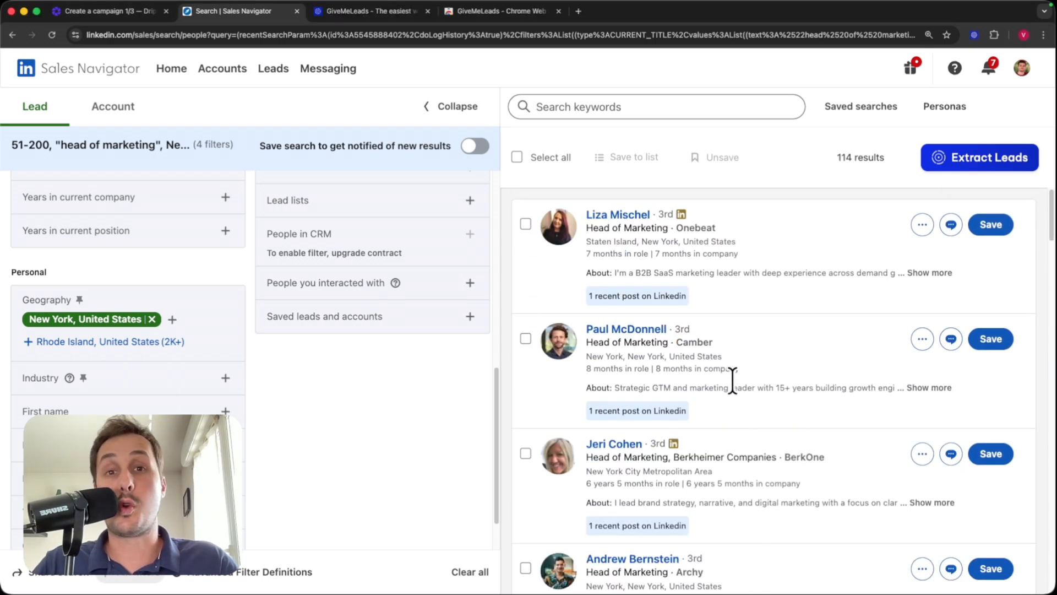
scroll(733, 380, down, 3)
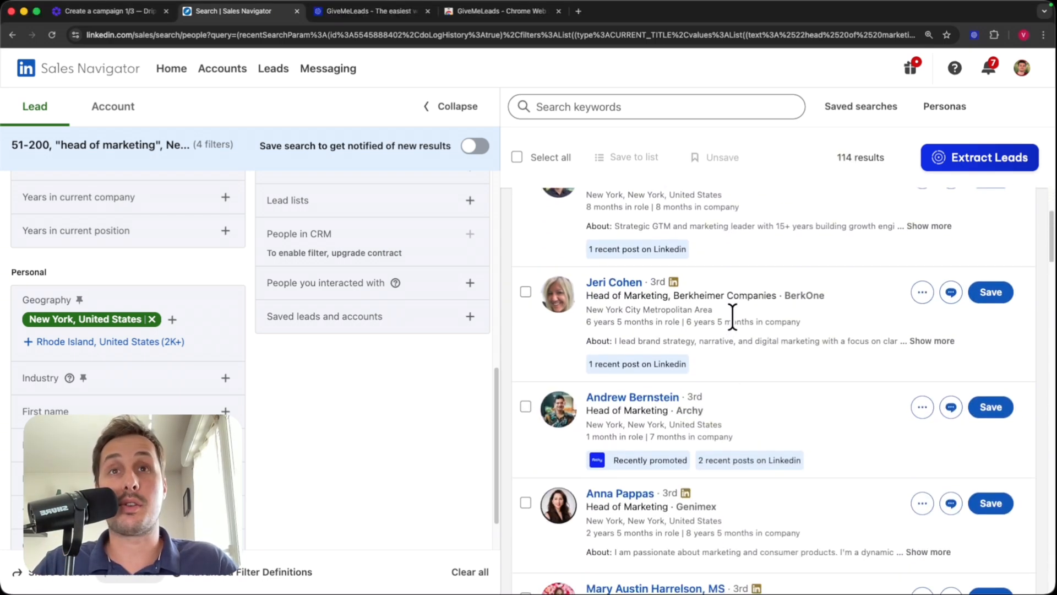
scroll(732, 319, down, 3)
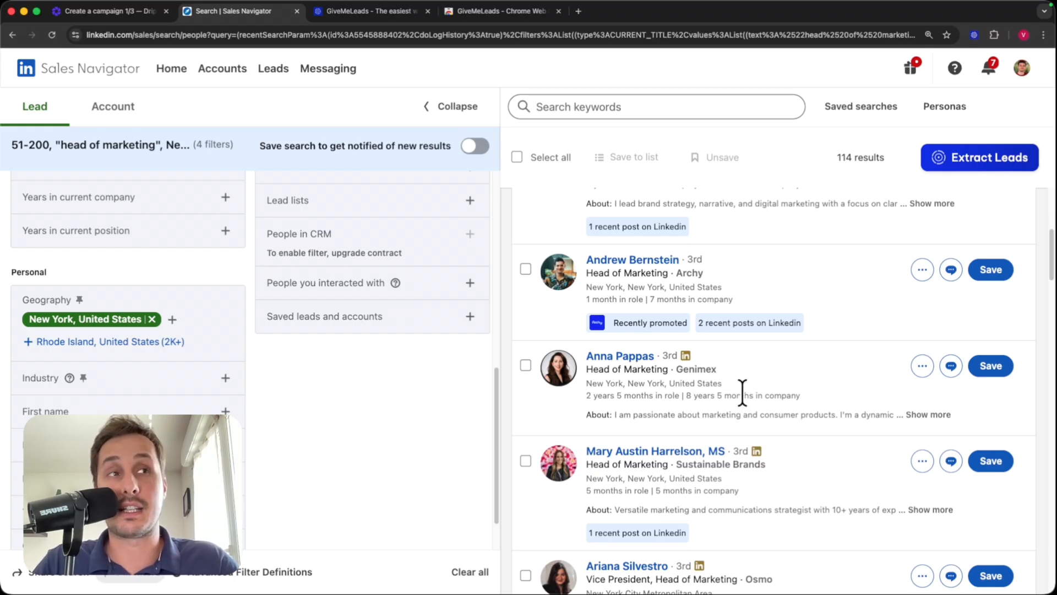
scroll(736, 366, down, 3)
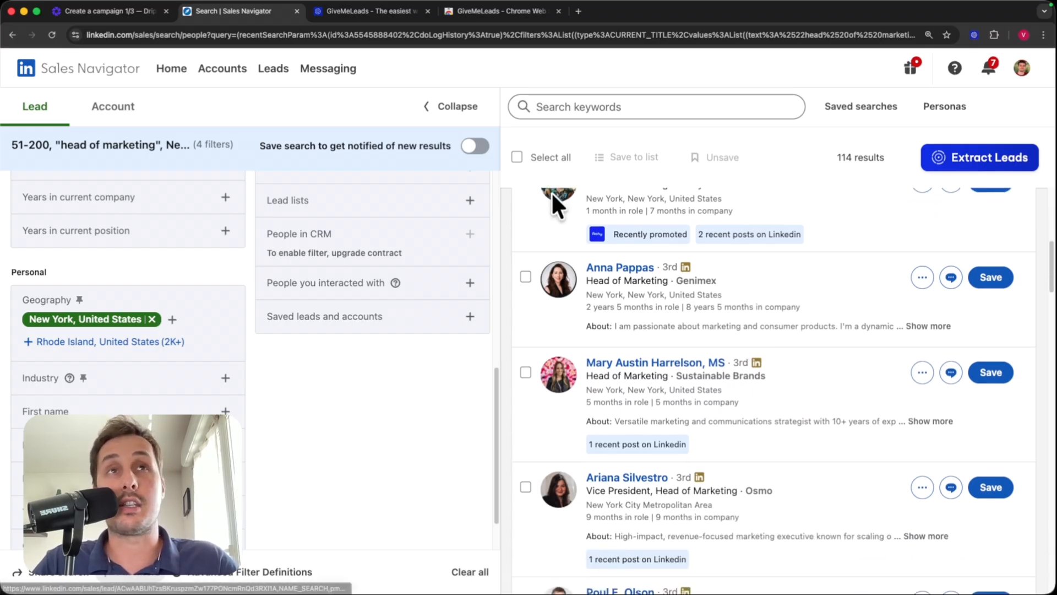
- Add the GiveMeLeads extension to Chrome from the Chrome Web Store, reached via Start for Free
click(371, 10)
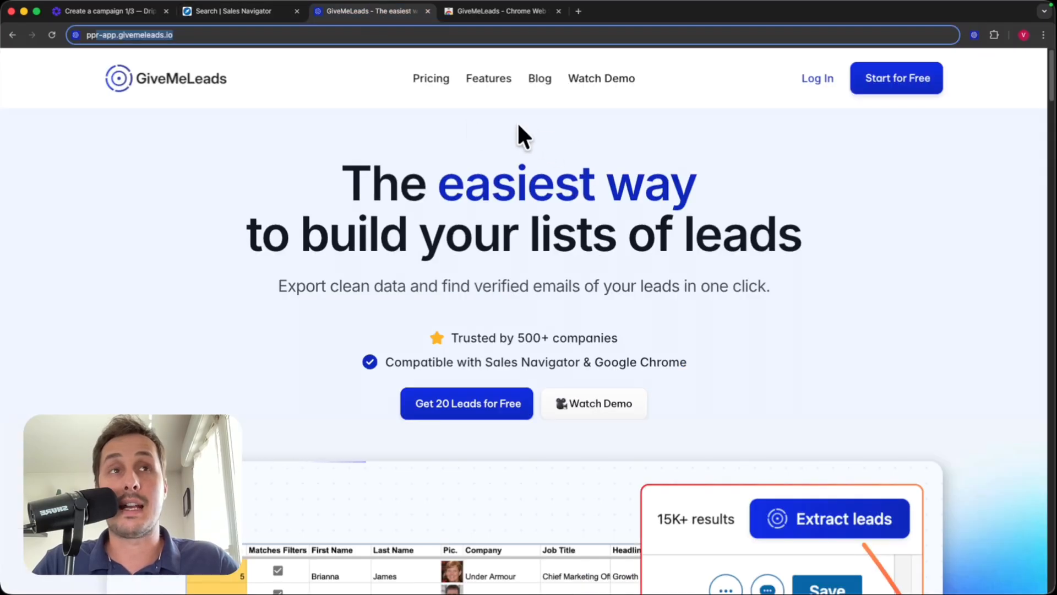
click(243, 7)
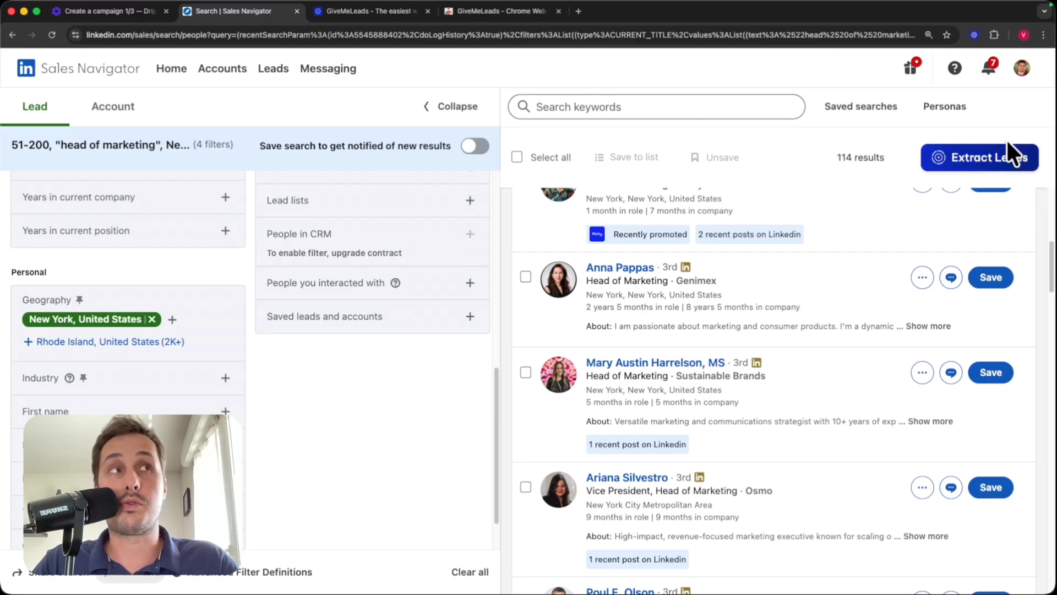
click(369, 12)
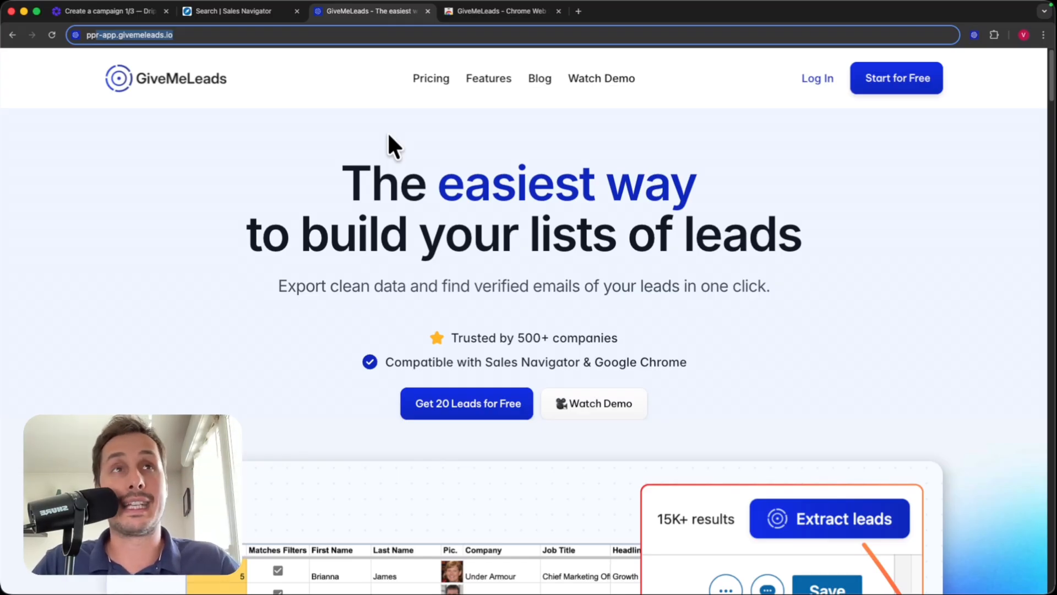
click(880, 86)
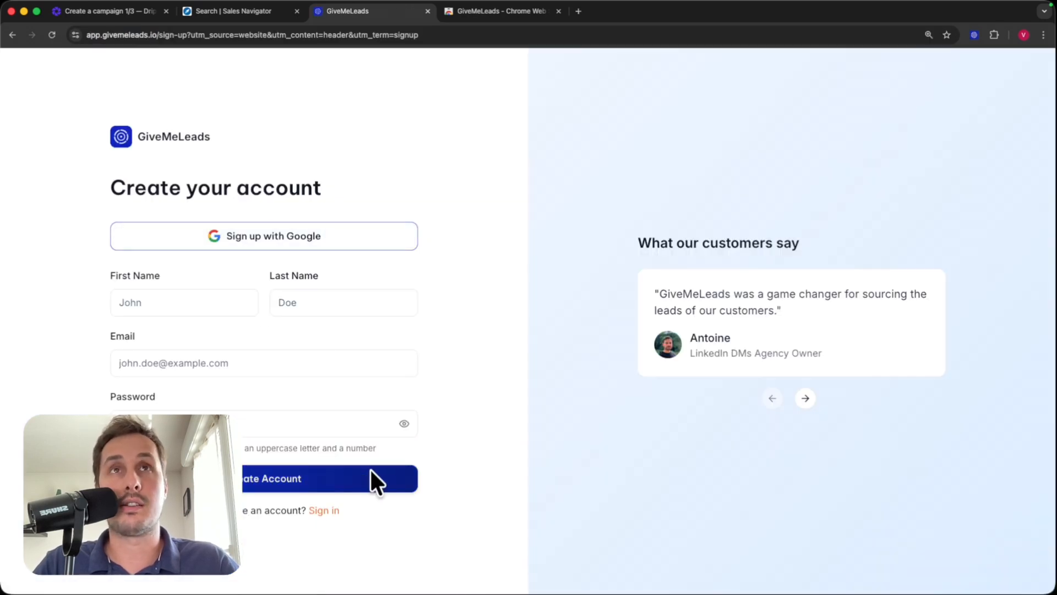
click(242, 12)
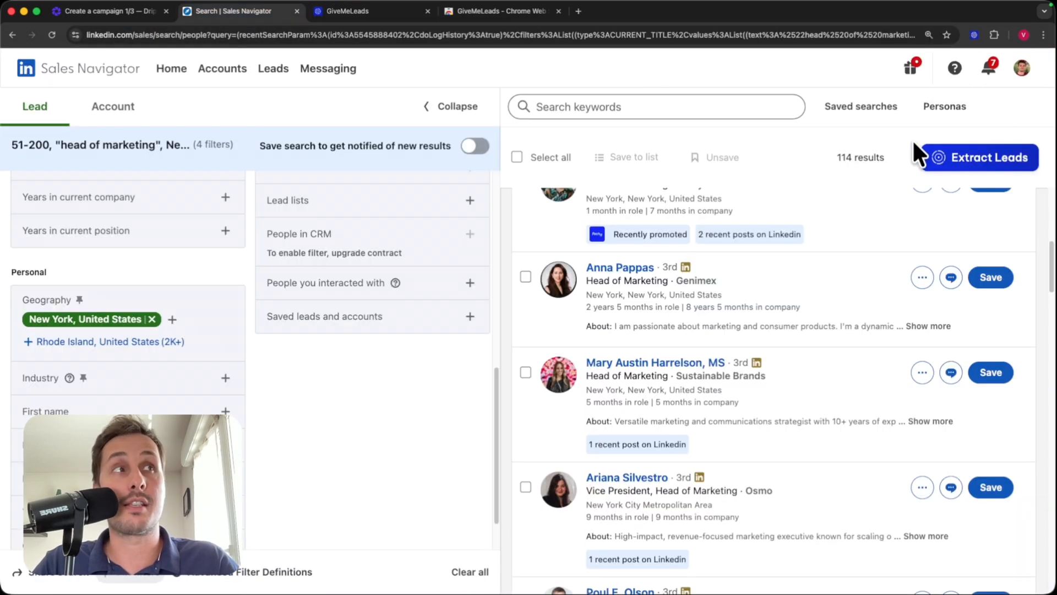
click(489, 11)
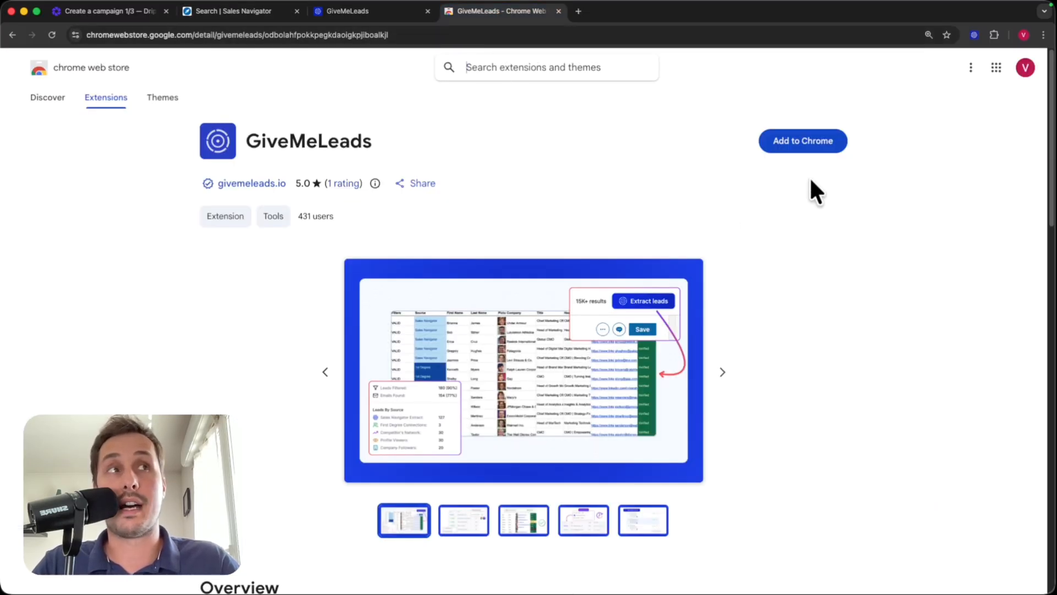
click(814, 132)
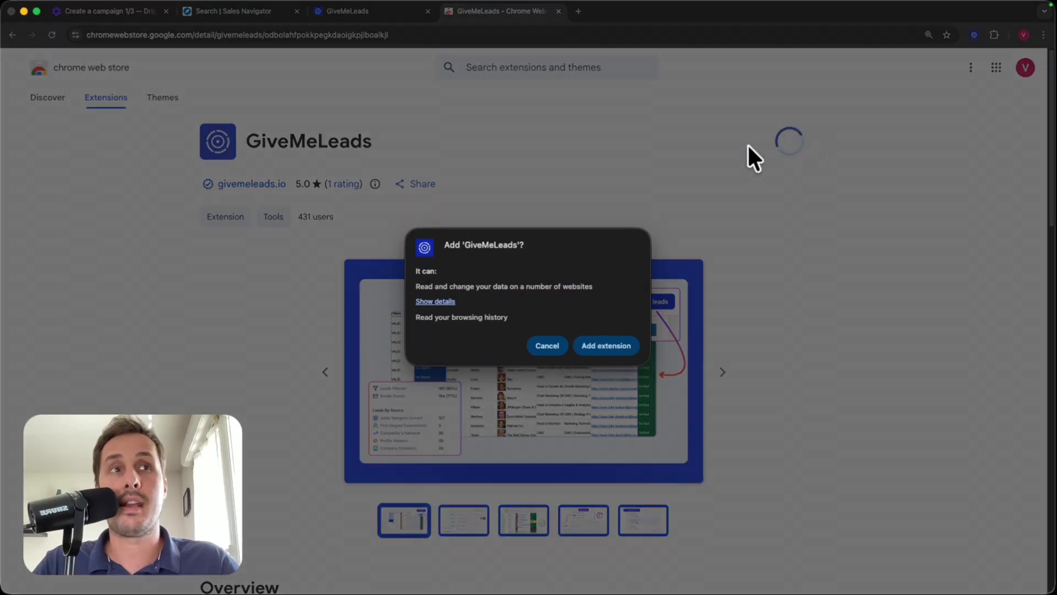
click(630, 343)
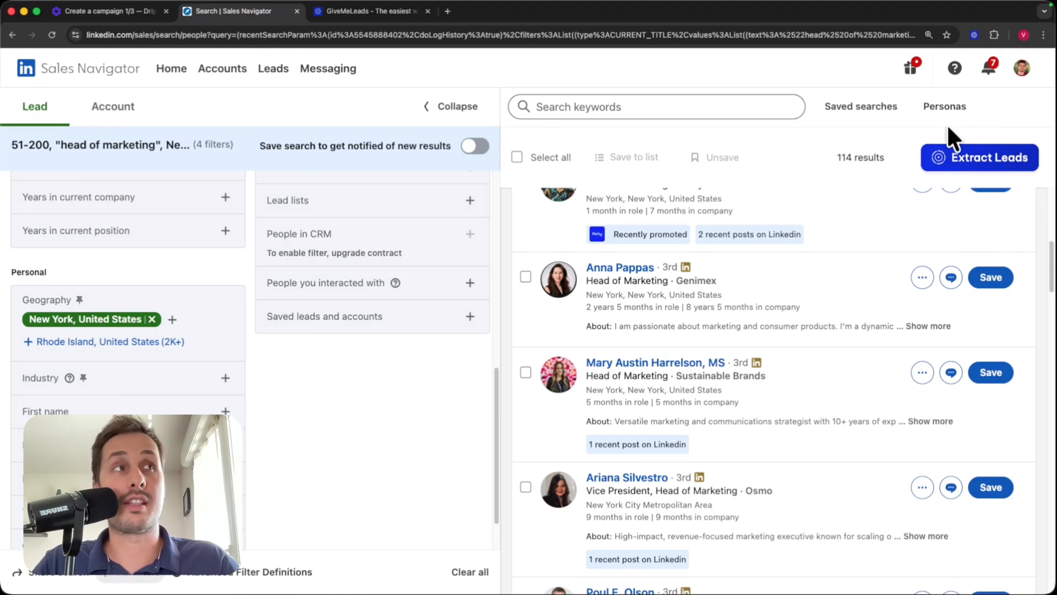
- Send the 114 Sales Navigator results to GiveMeLeads with Extract Leads
scroll(742, 208, down, 5)
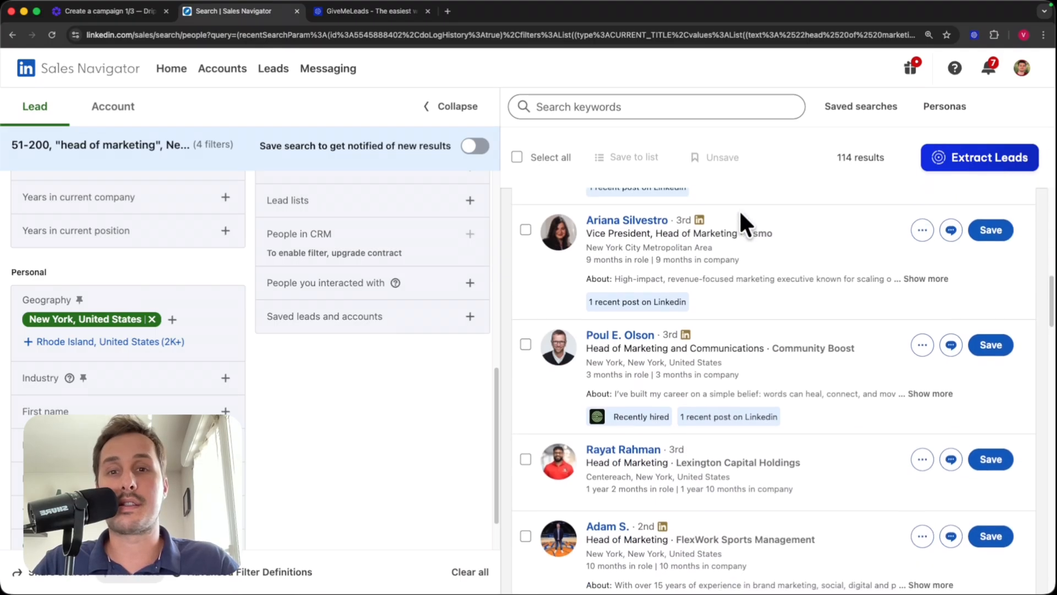
scroll(778, 350, down, 10)
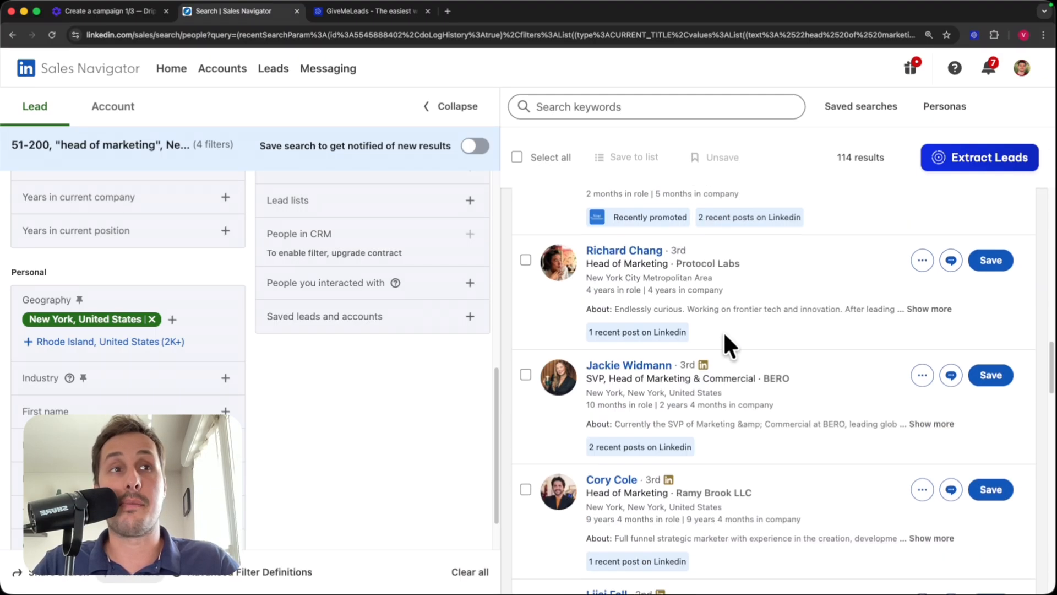
click(986, 157)
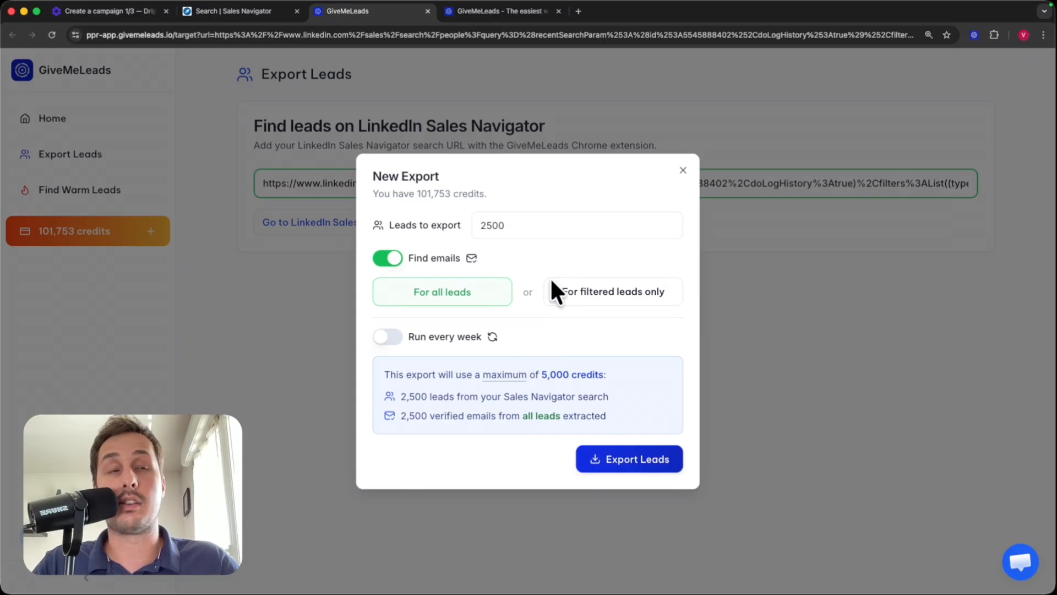
- Export 110 leads with email finding on for all leads
double_click(534, 225)
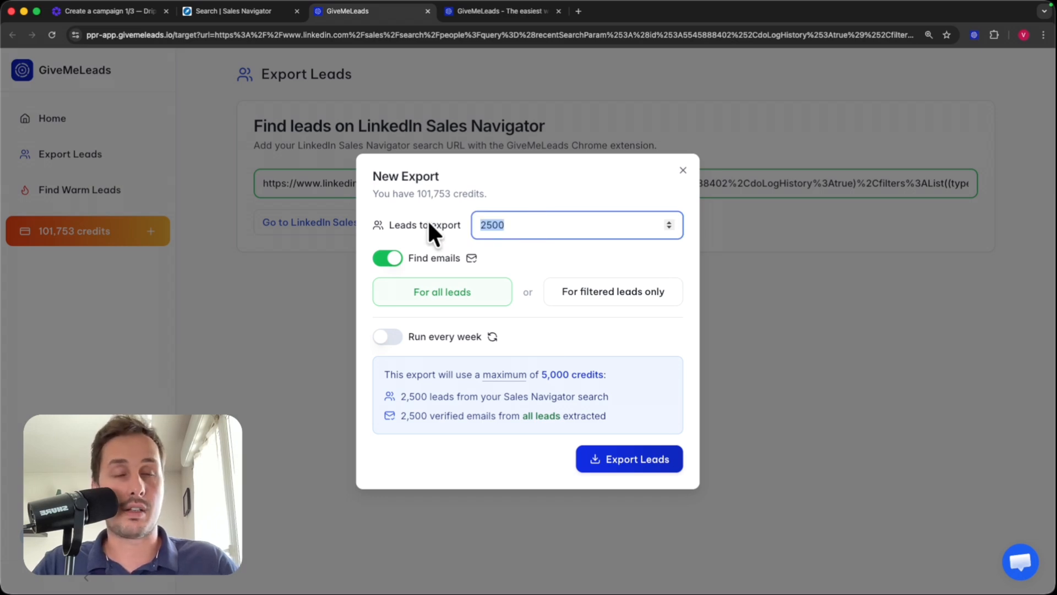
text(110)
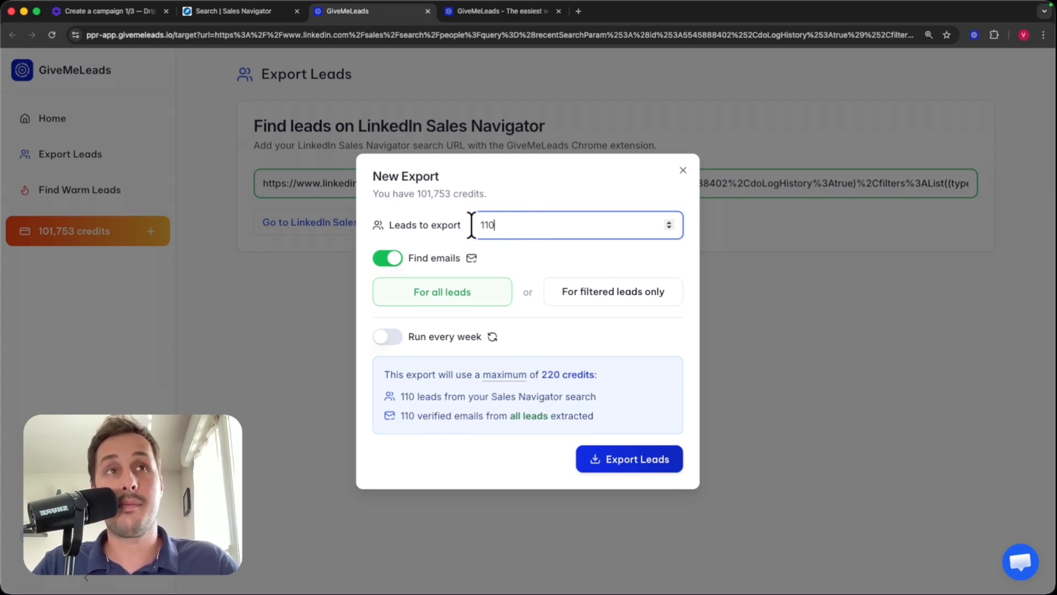
click(389, 258)
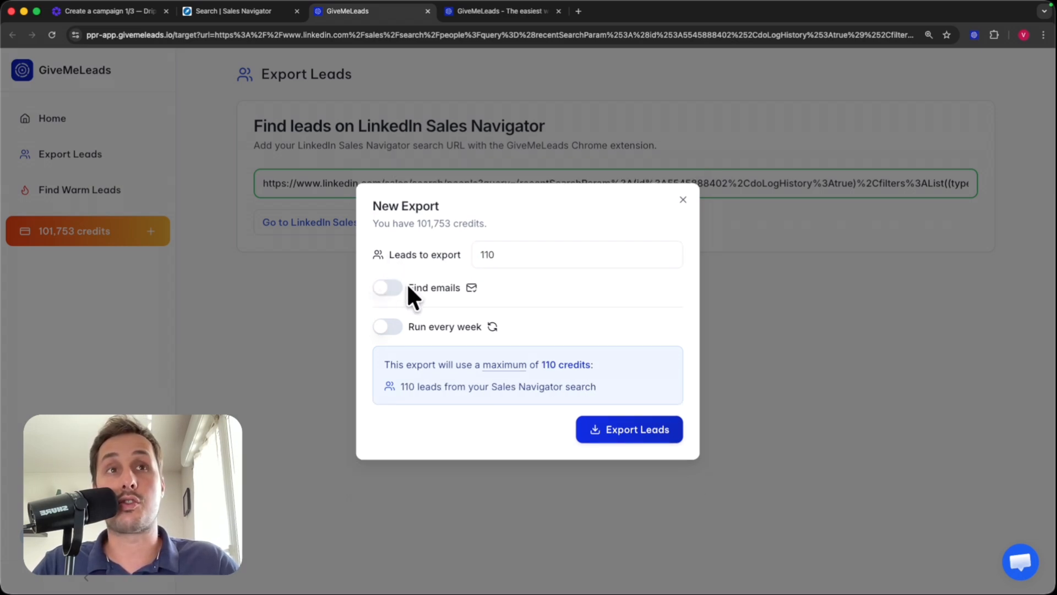
click(388, 286)
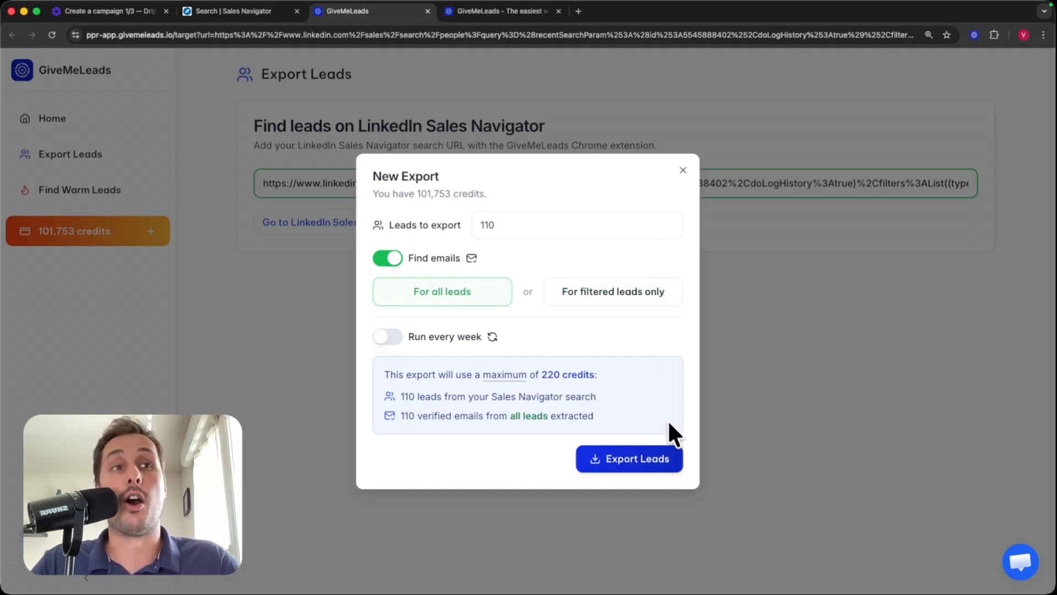
click(634, 458)
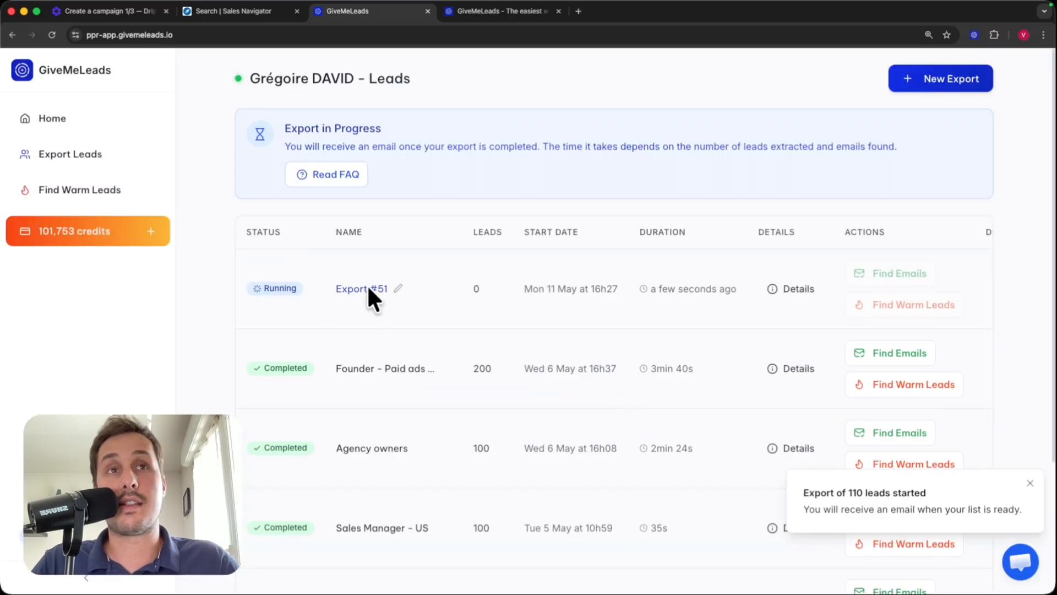
- Rename Export #51 to 'Head of Marketing - New York - 51/200' and download its CSV
click(397, 288)
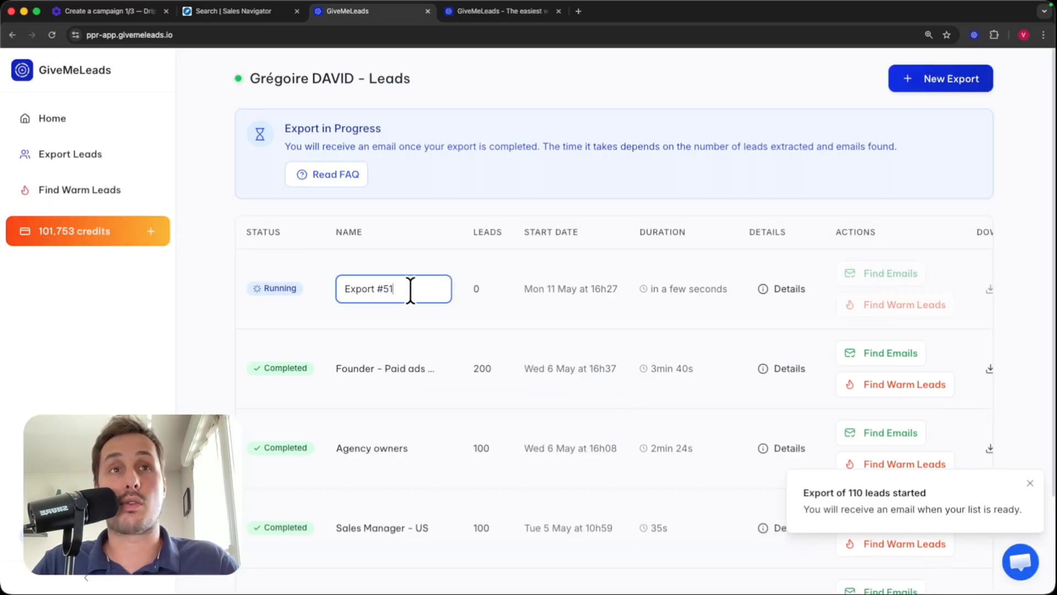
text(Hea)
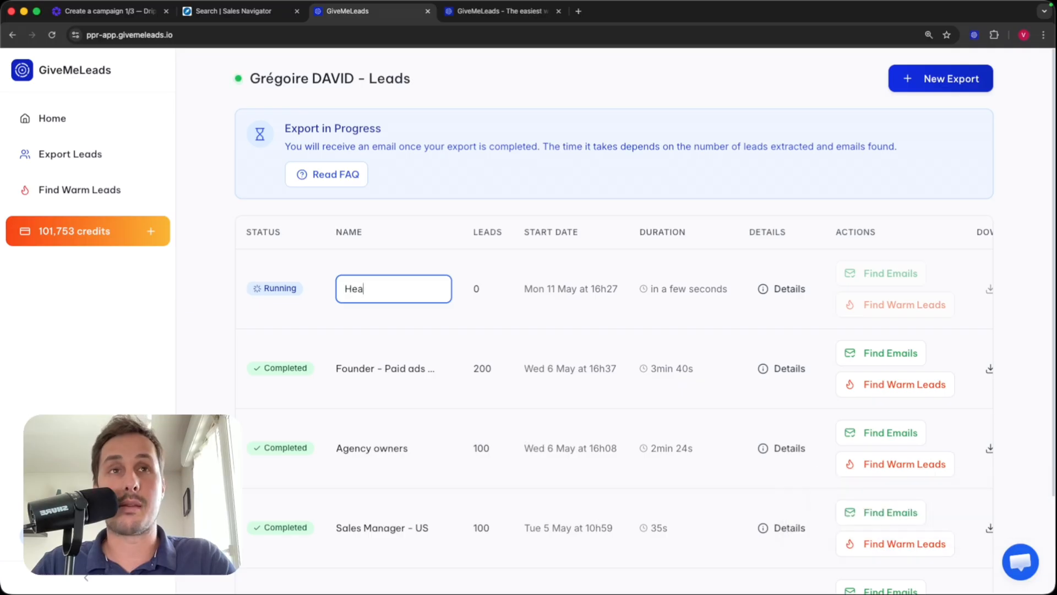
text(d of)
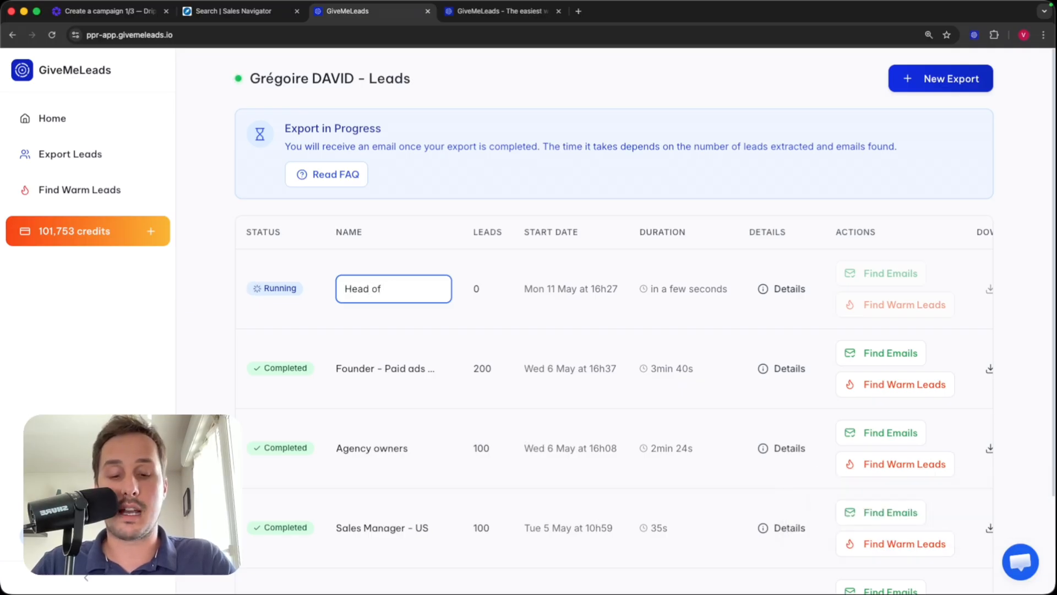
text( Mka)
key(BackSpace)
key(BackSpace)
text(ar)
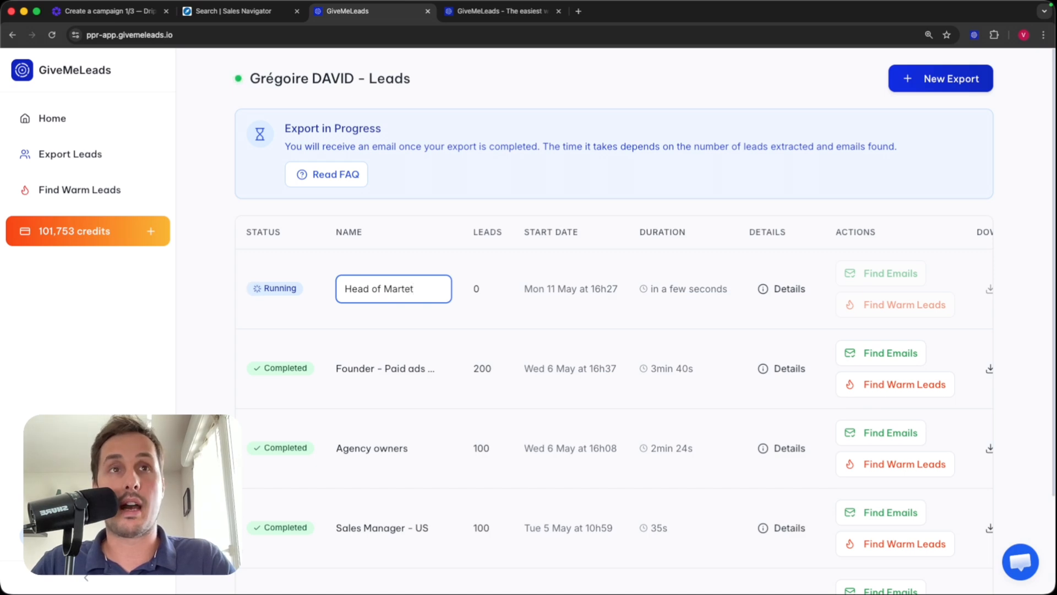
text(keting)
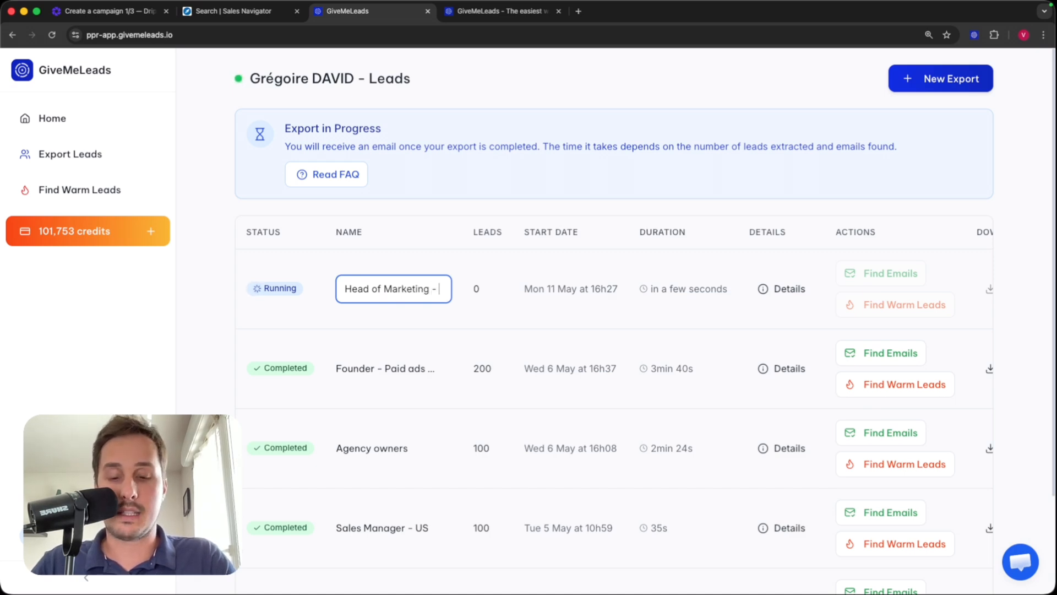
text( - New York)
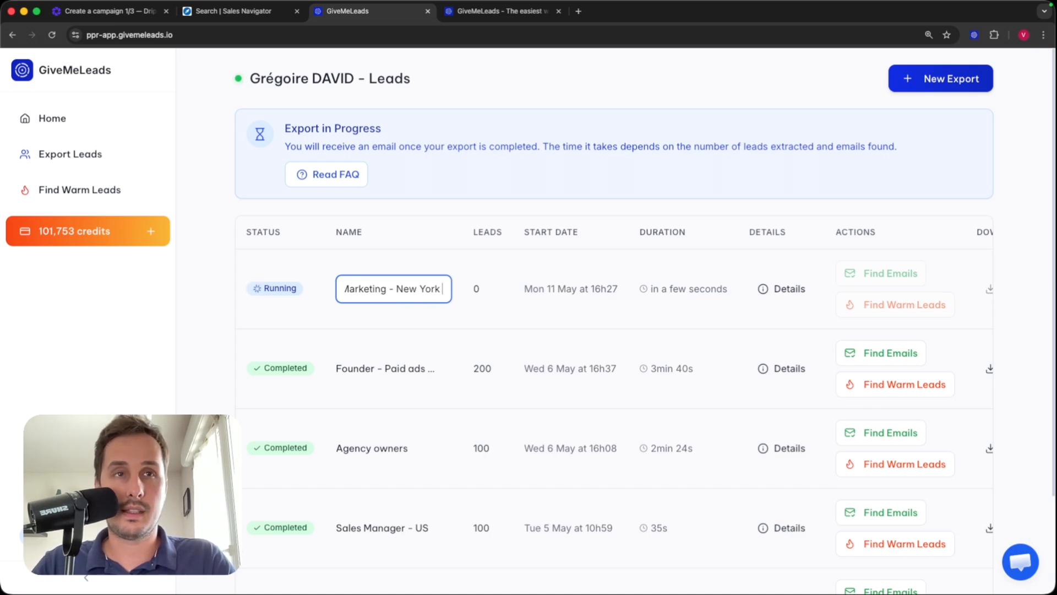
text( - 51/)
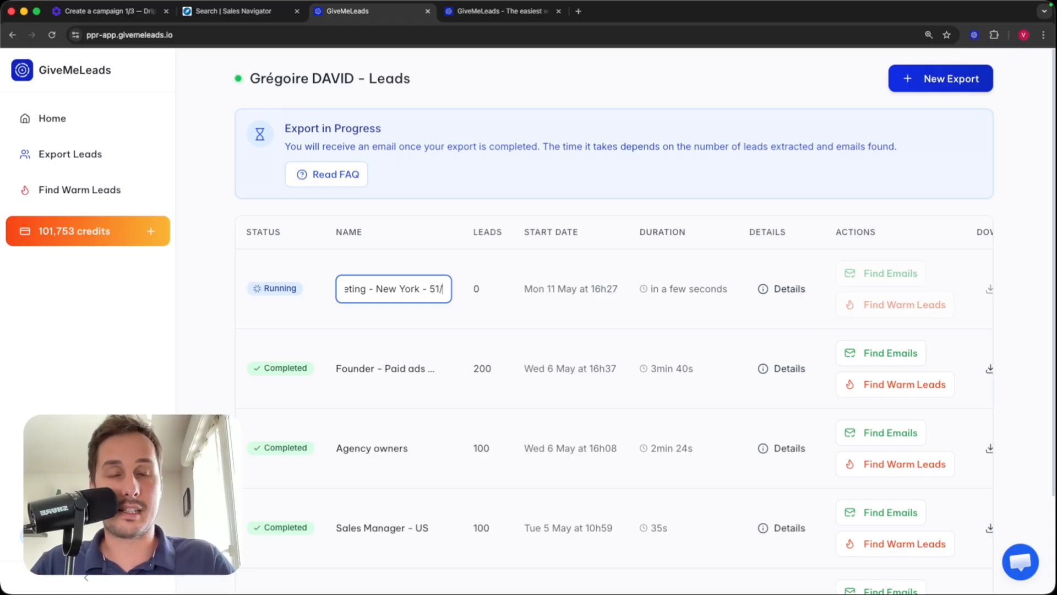
text(200)
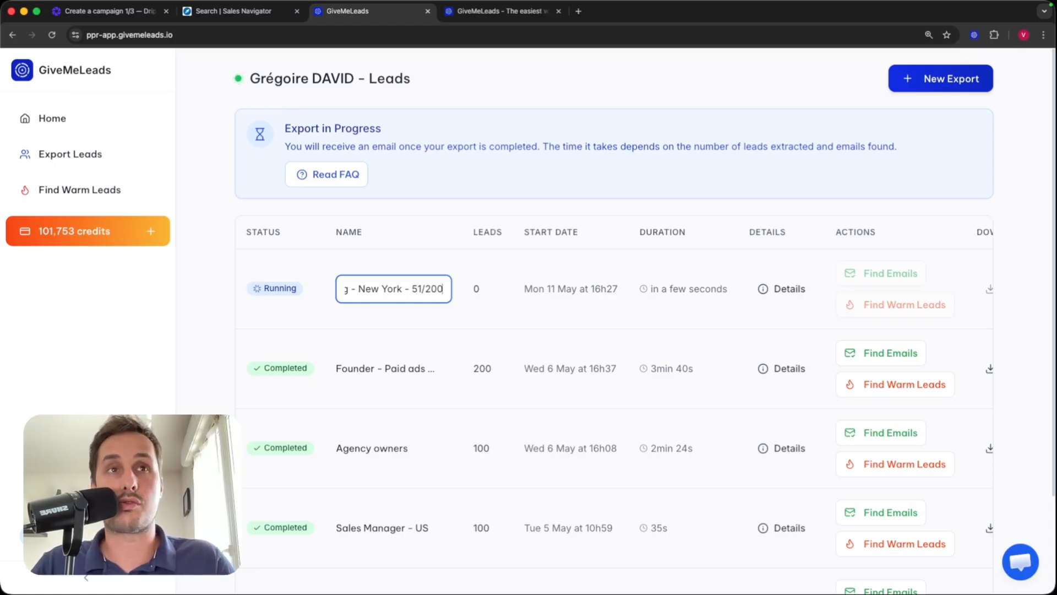
key(Return)
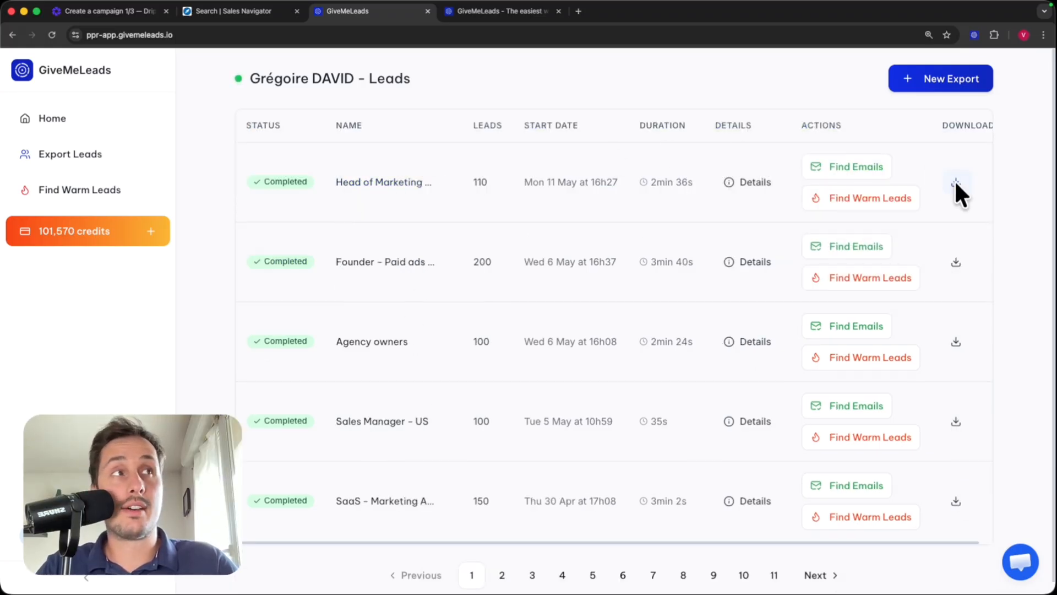
click(956, 184)
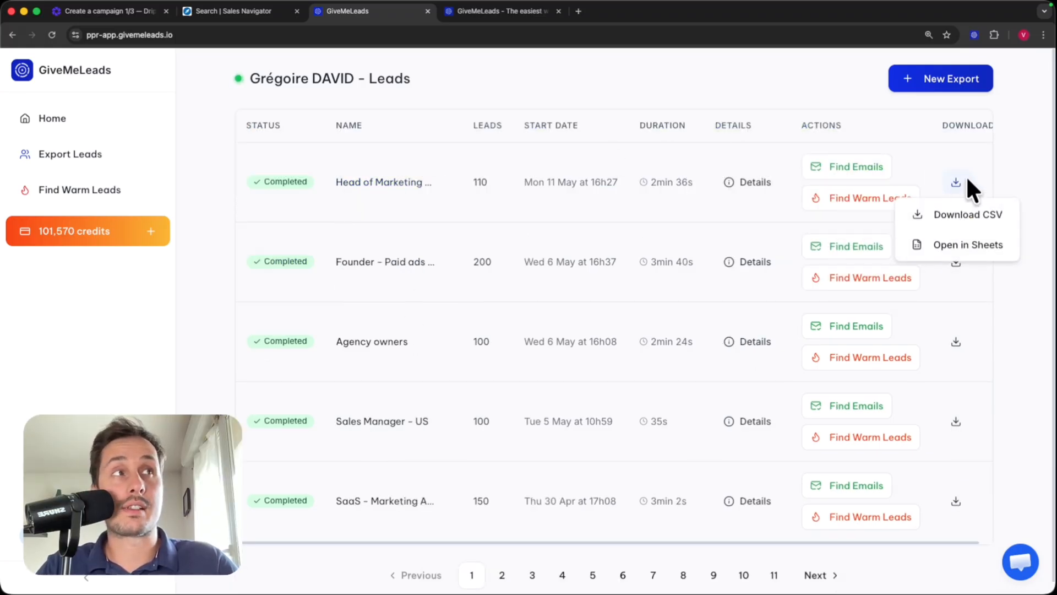
click(959, 214)
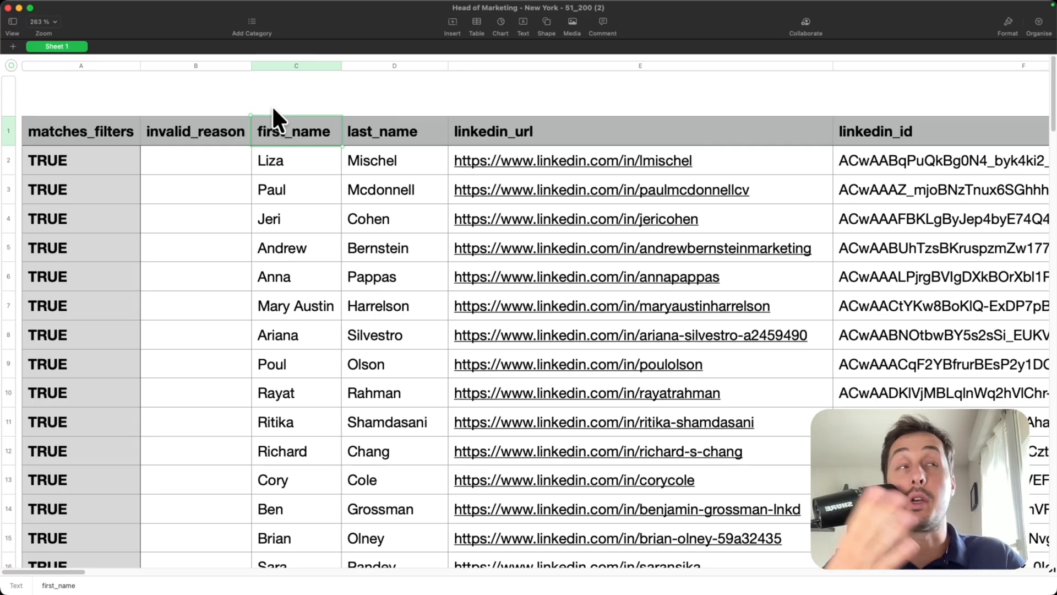
scroll(1053, 102, down, 20)
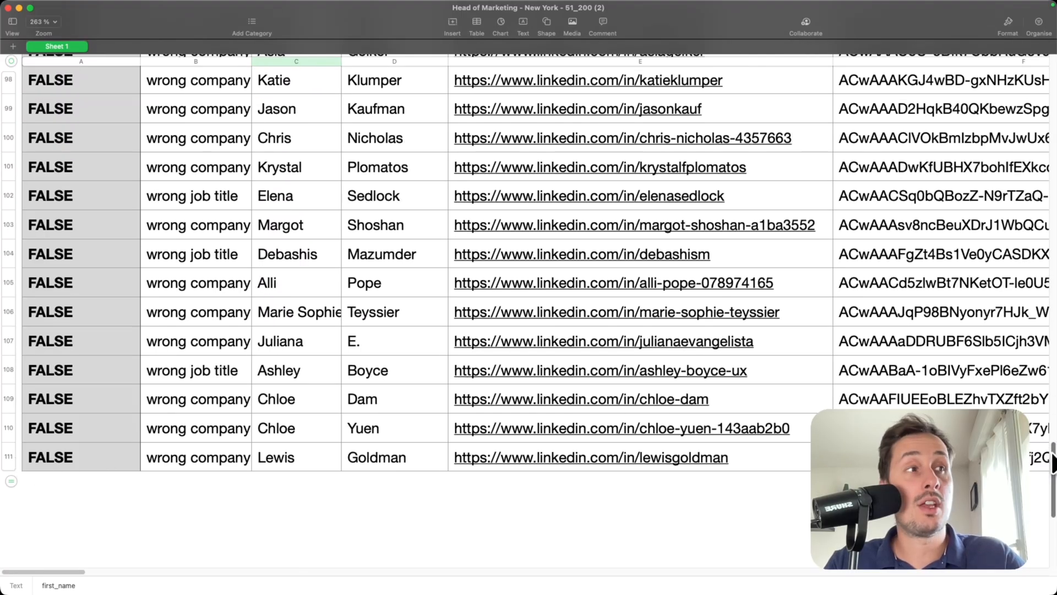
drag(1047, 446, 1047, 71)
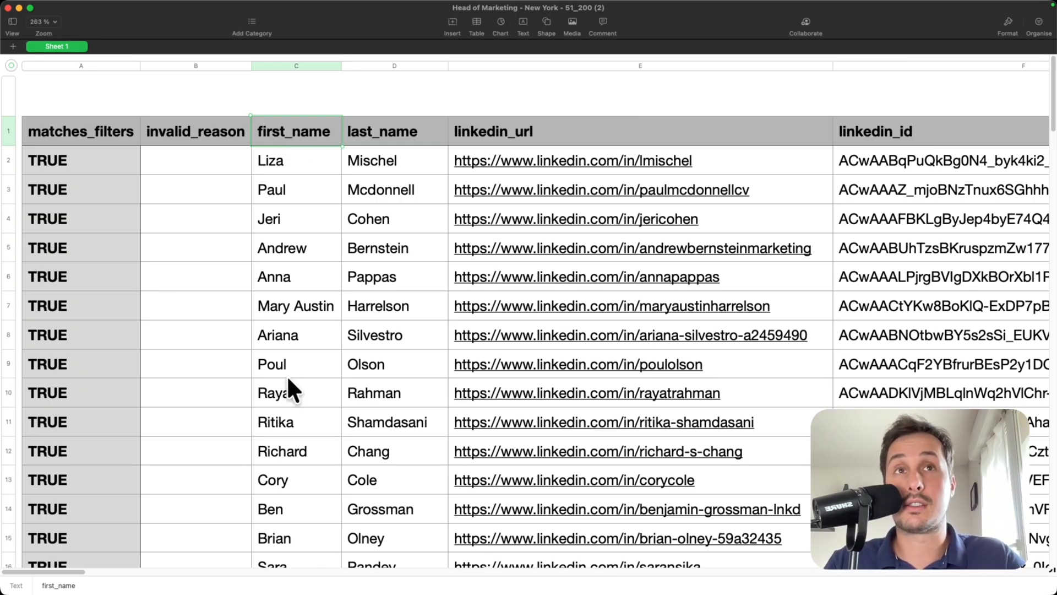
click(345, 131)
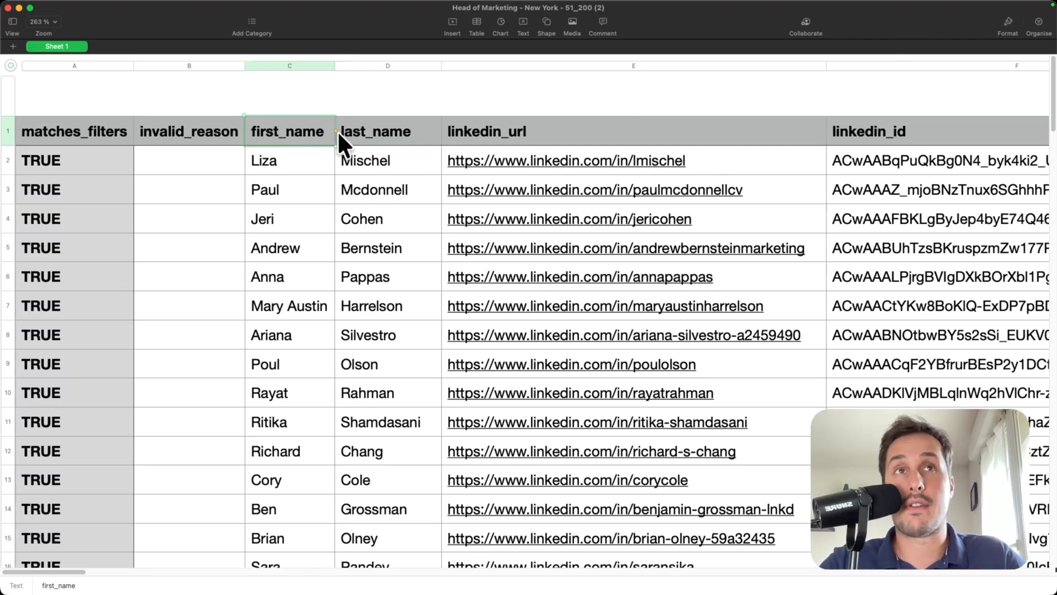
scroll(338, 130, right, 3)
scroll(273, 136, right, 5)
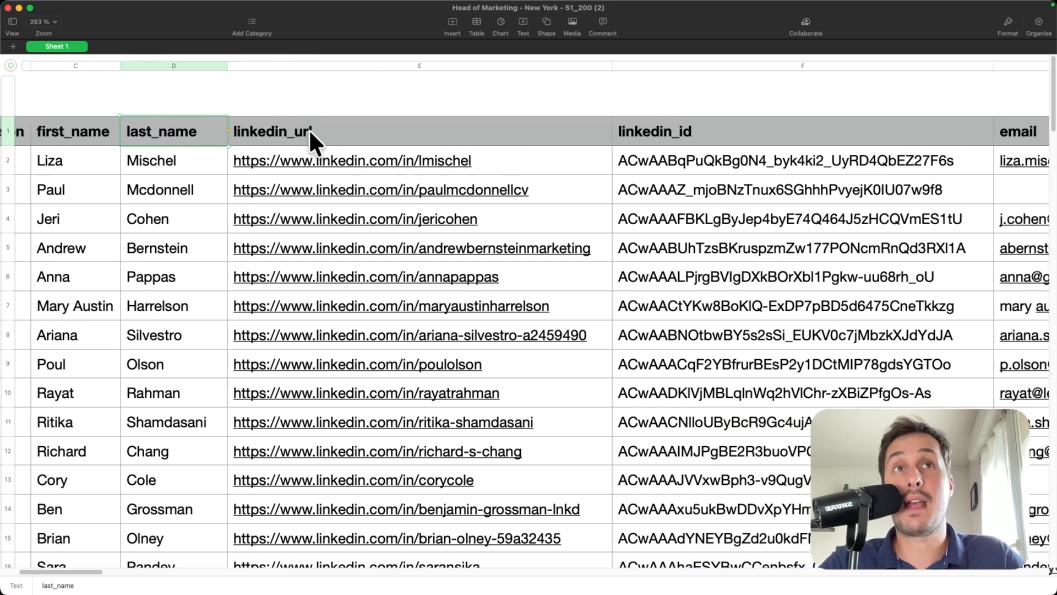
click(310, 132)
scroll(309, 129, right, 3)
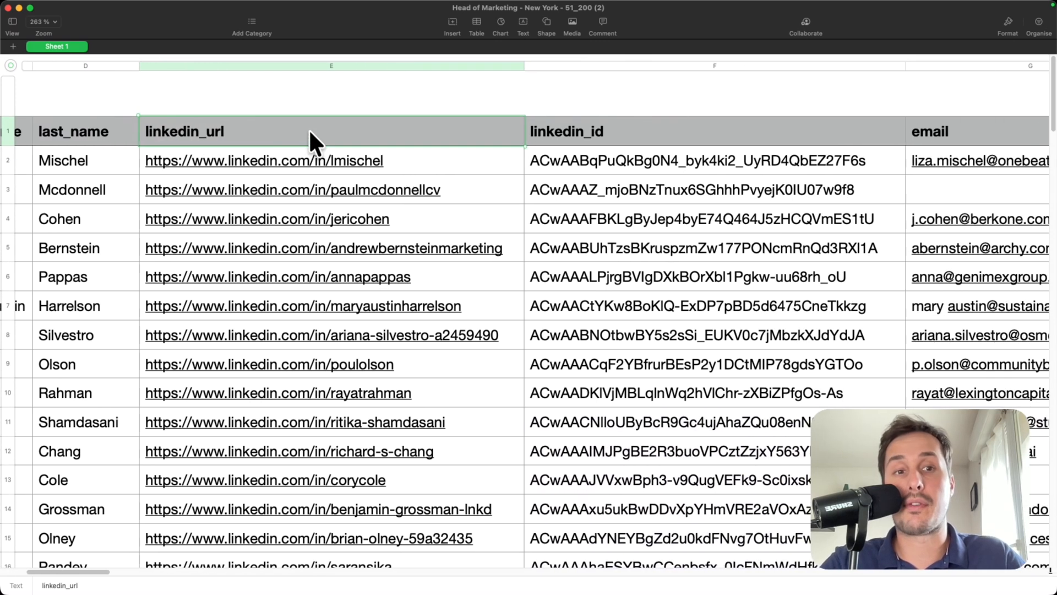
scroll(309, 129, right, 15)
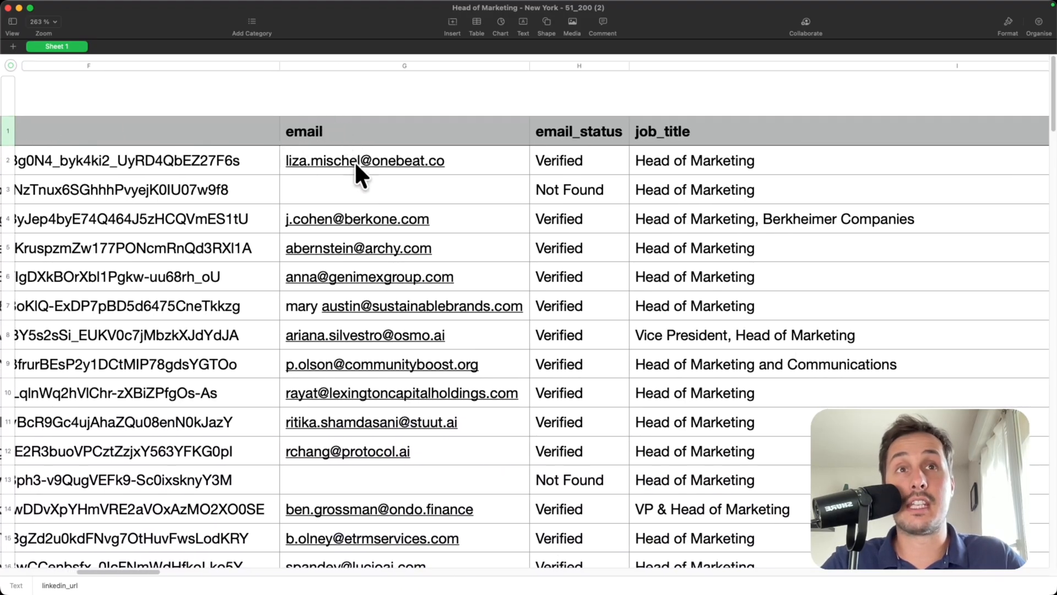
scroll(355, 161, right, 10)
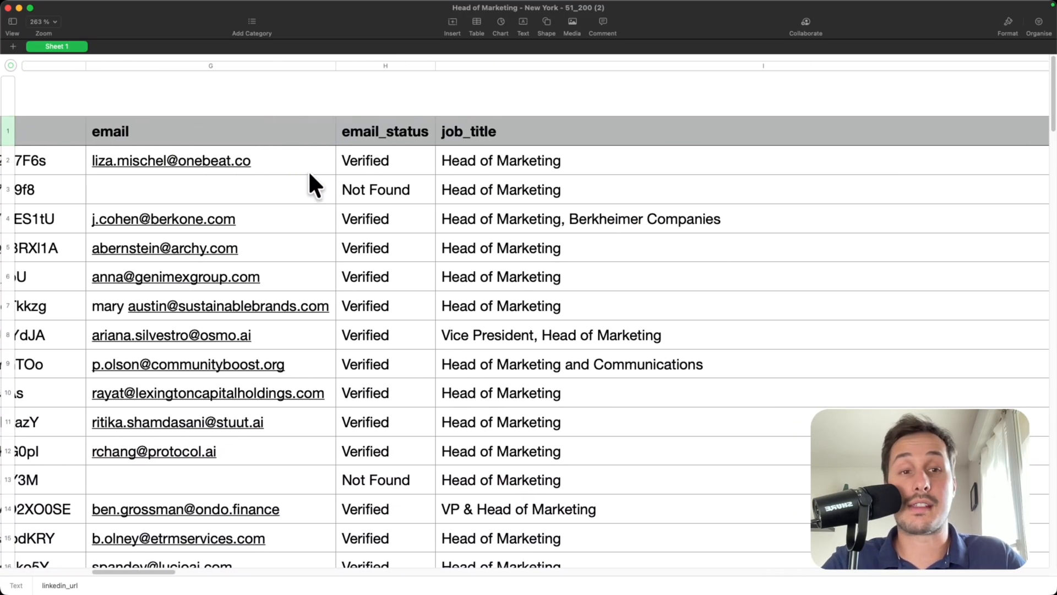
scroll(309, 174, left, 1)
scroll(311, 163, right, 8)
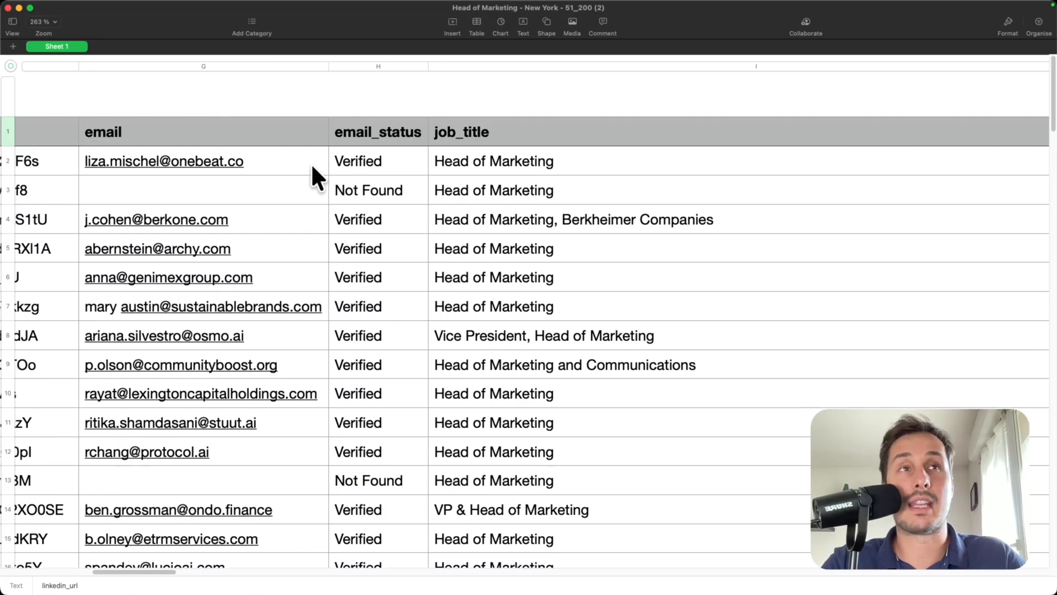
scroll(249, 131, right, 20)
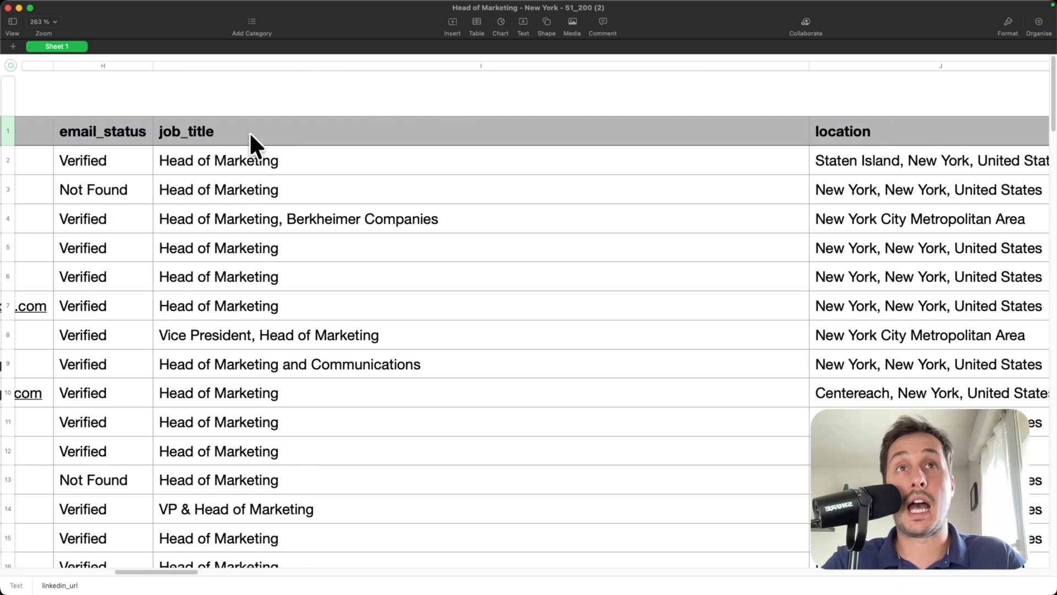
scroll(250, 131, right, 20)
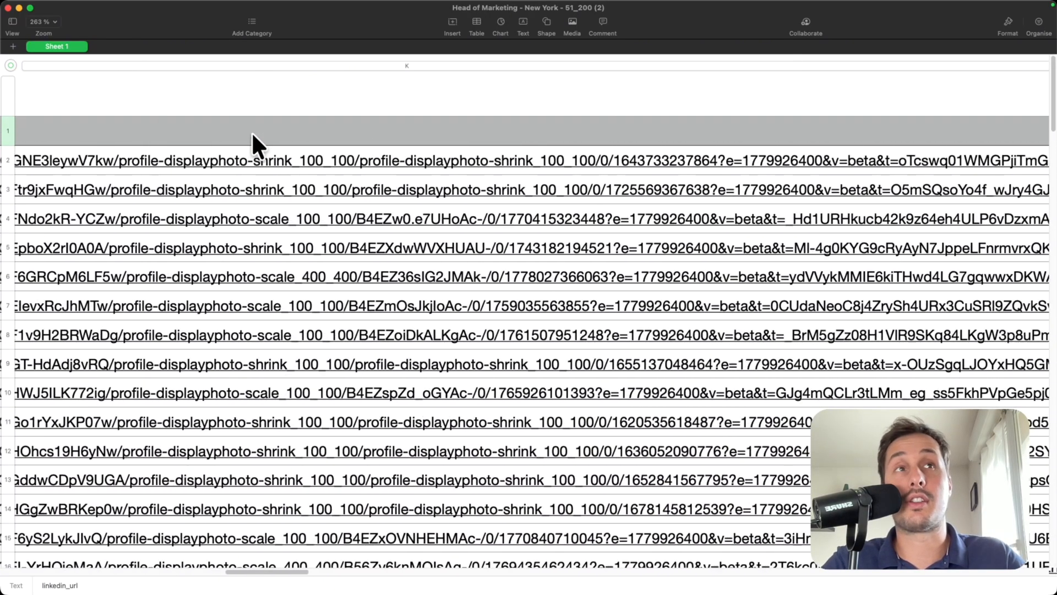
scroll(252, 131, right, 20)
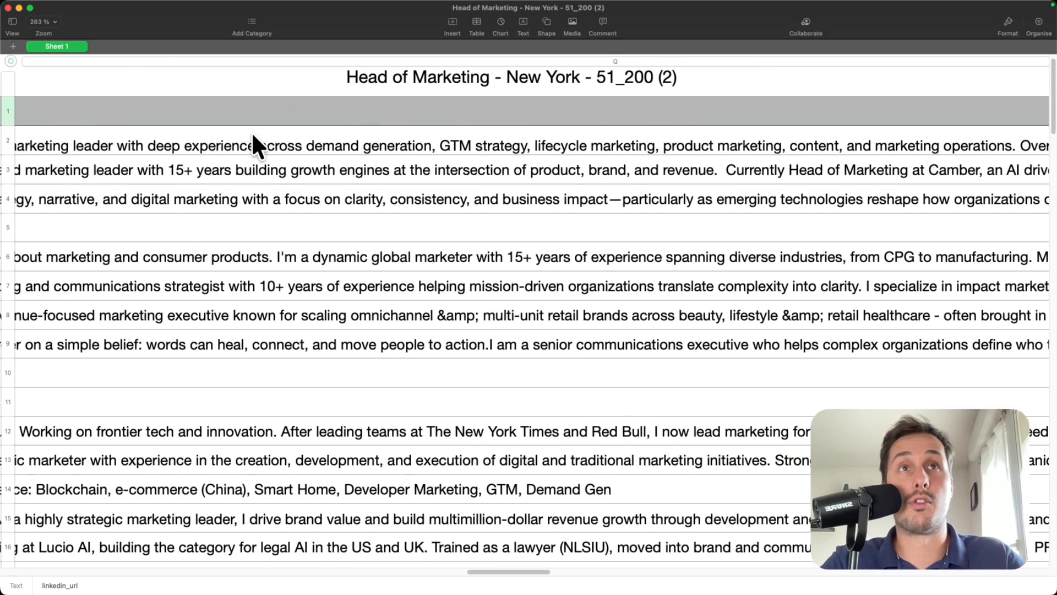
scroll(252, 131, right, 13)
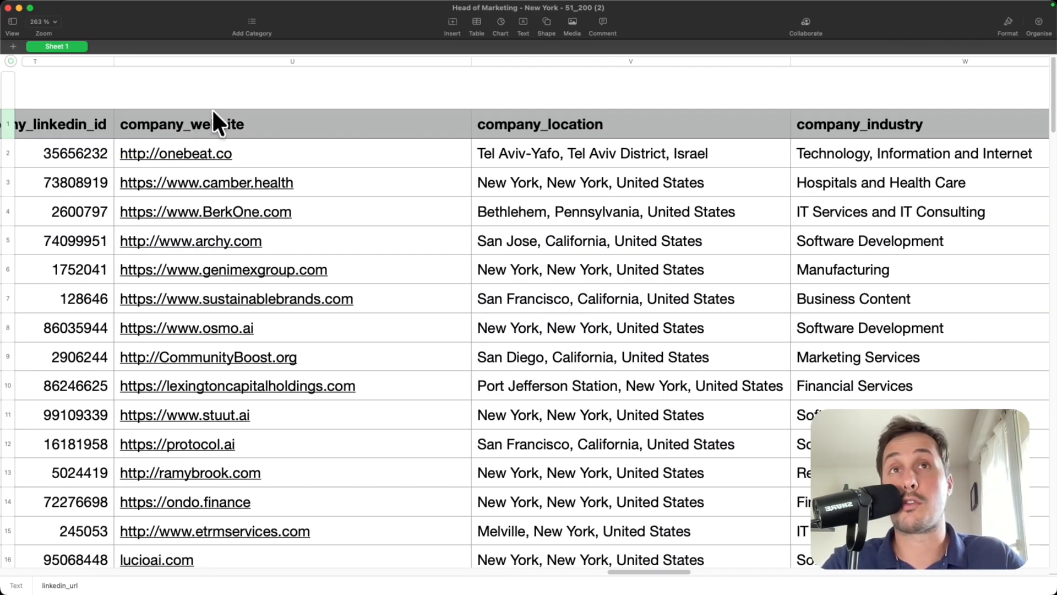
scroll(214, 108, right, 20)
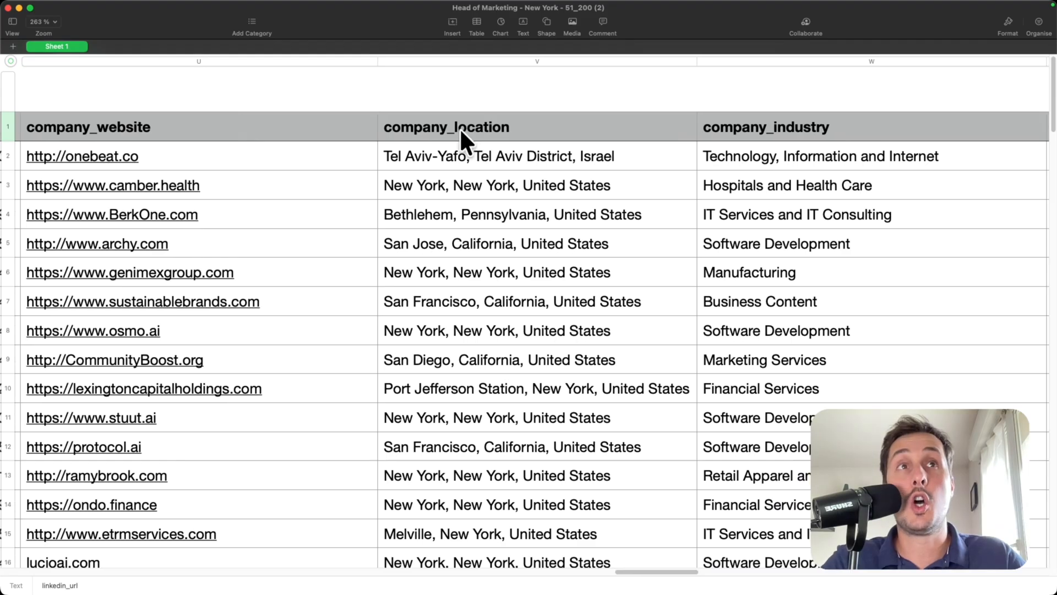
scroll(451, 127, right, 15)
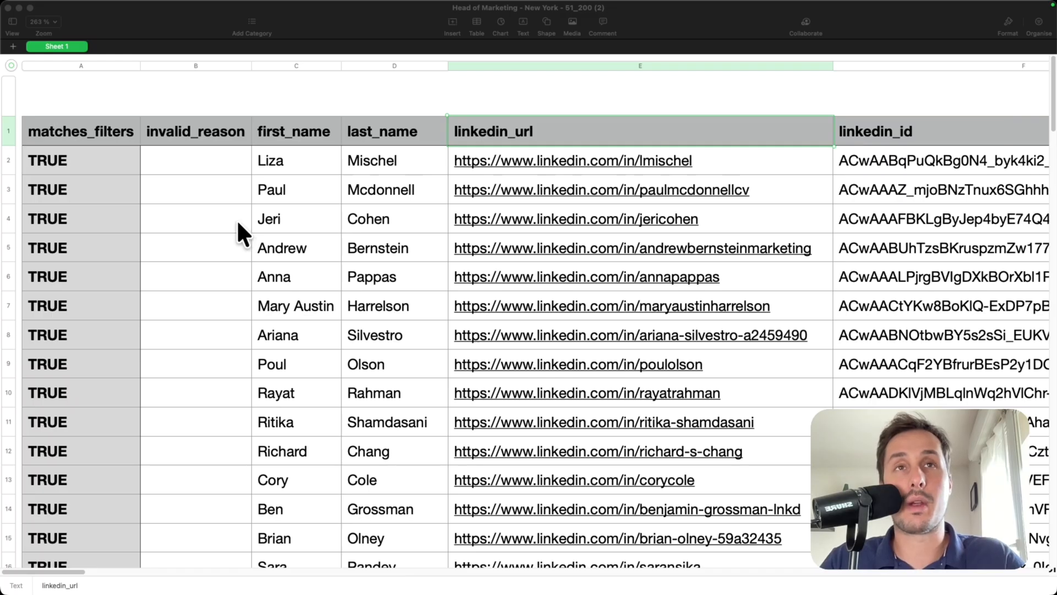
double_click(301, 194)
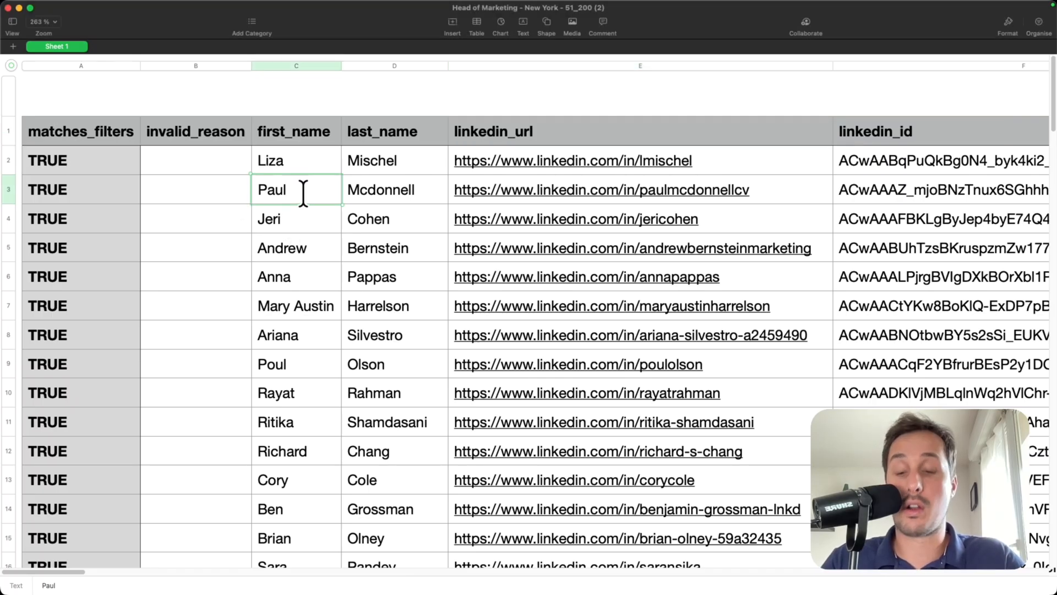
text(🚀)
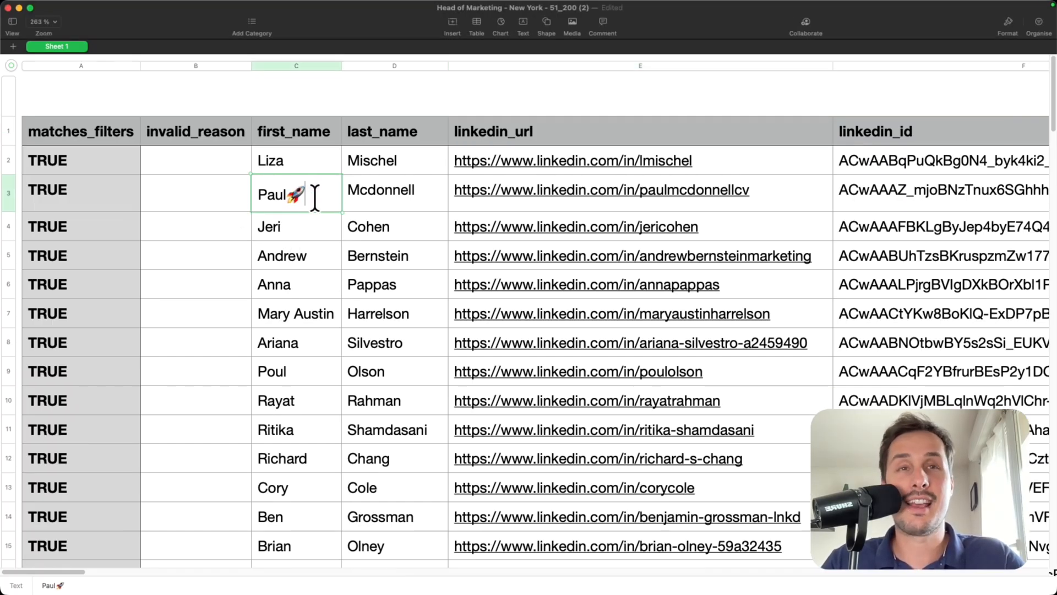
drag(314, 197, 260, 195)
click(326, 198)
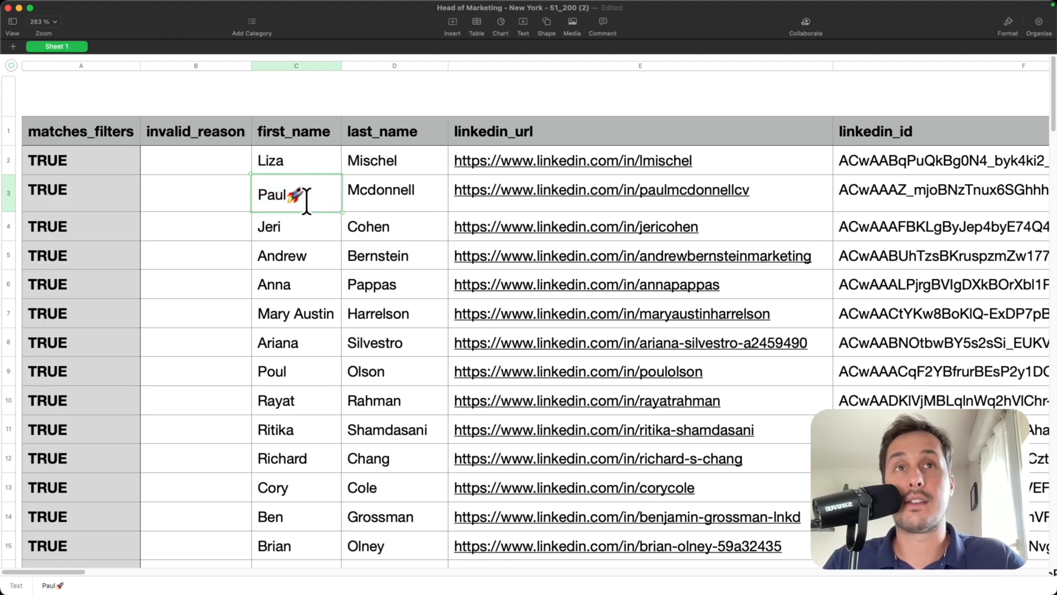
drag(307, 201, 293, 206)
key(BackSpace)
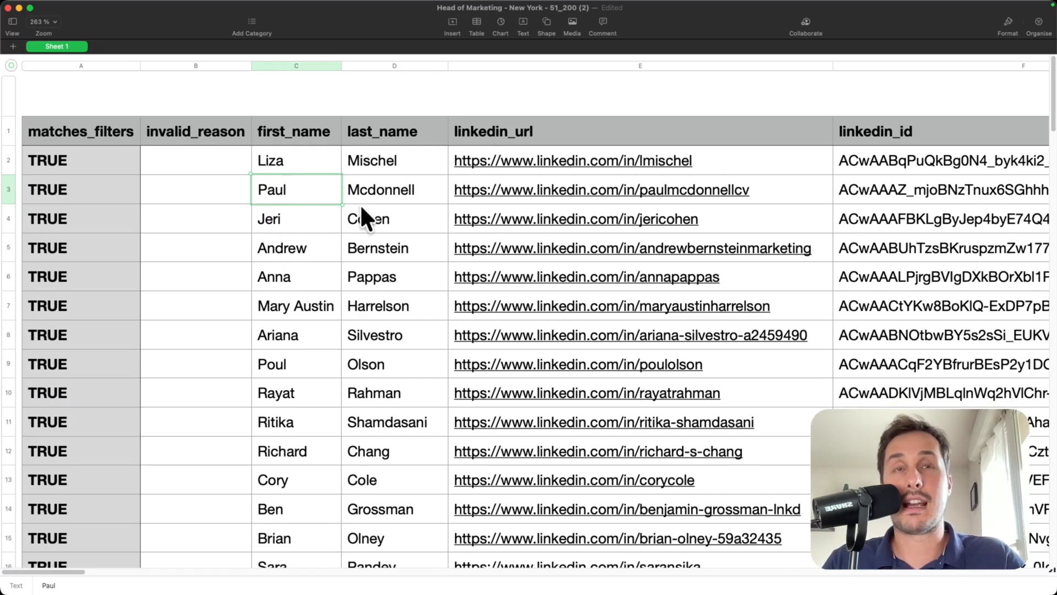
click(311, 218)
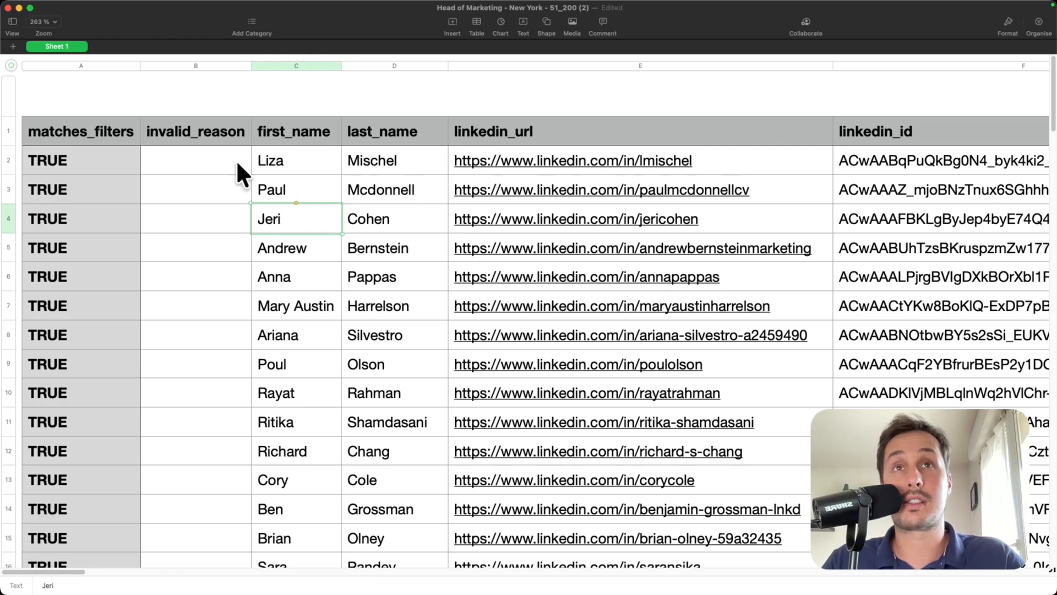
drag(77, 66, 186, 64)
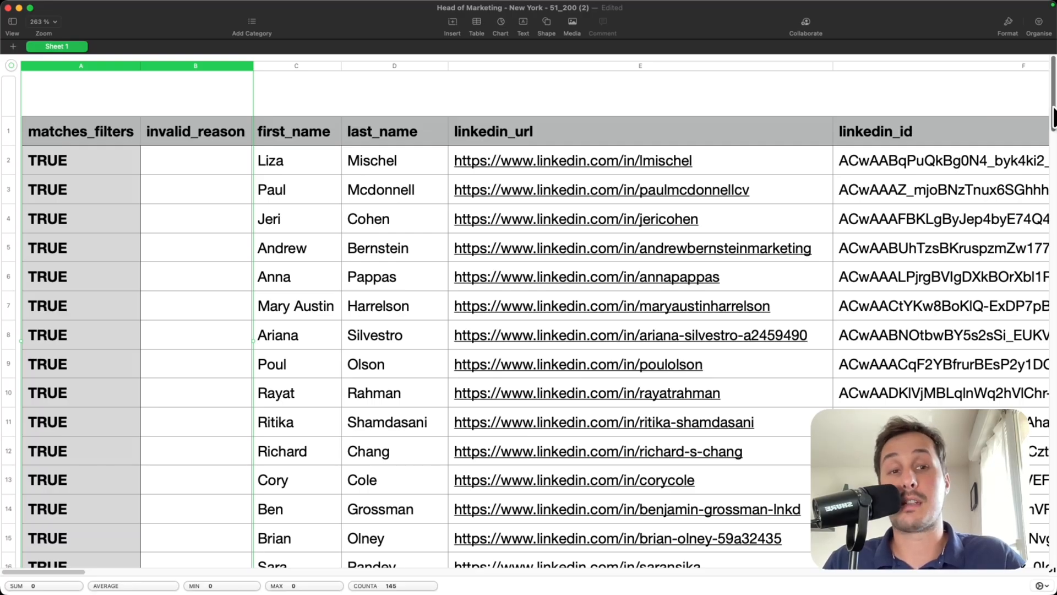
drag(1053, 116, 1052, 453)
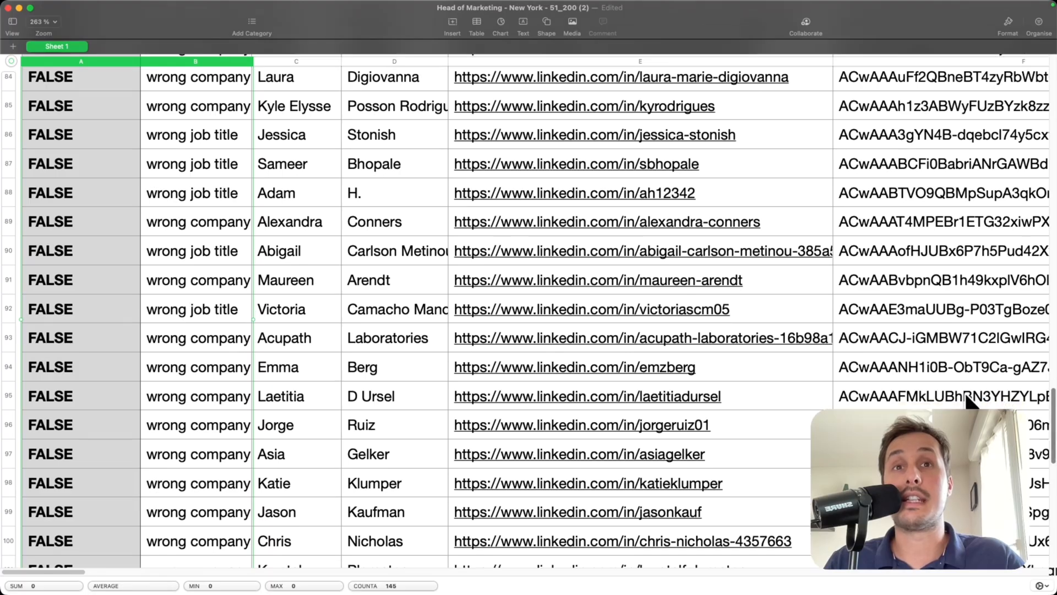
click(217, 311)
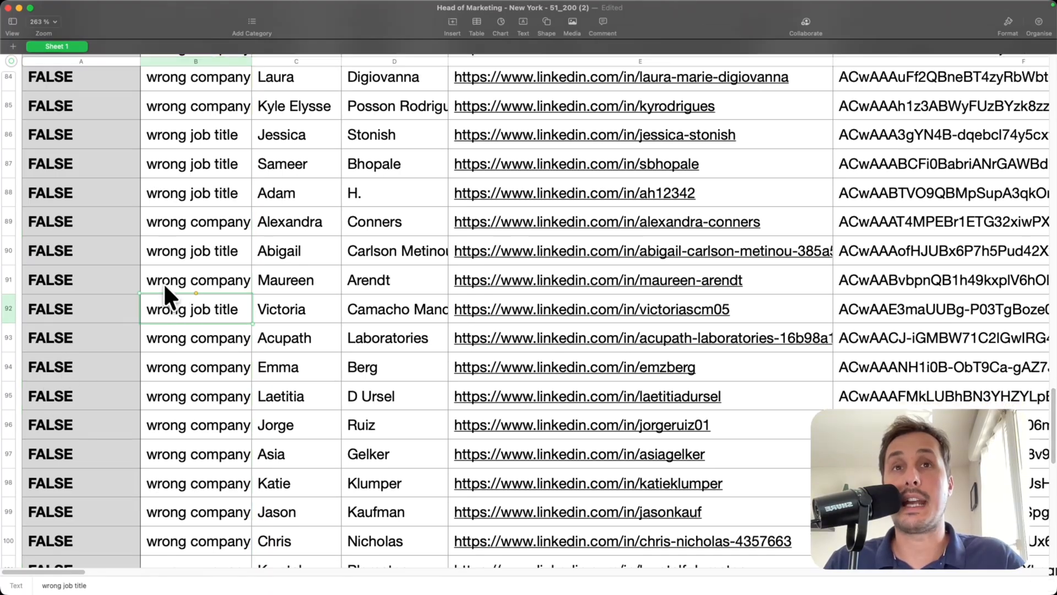
scroll(179, 263, down, 7)
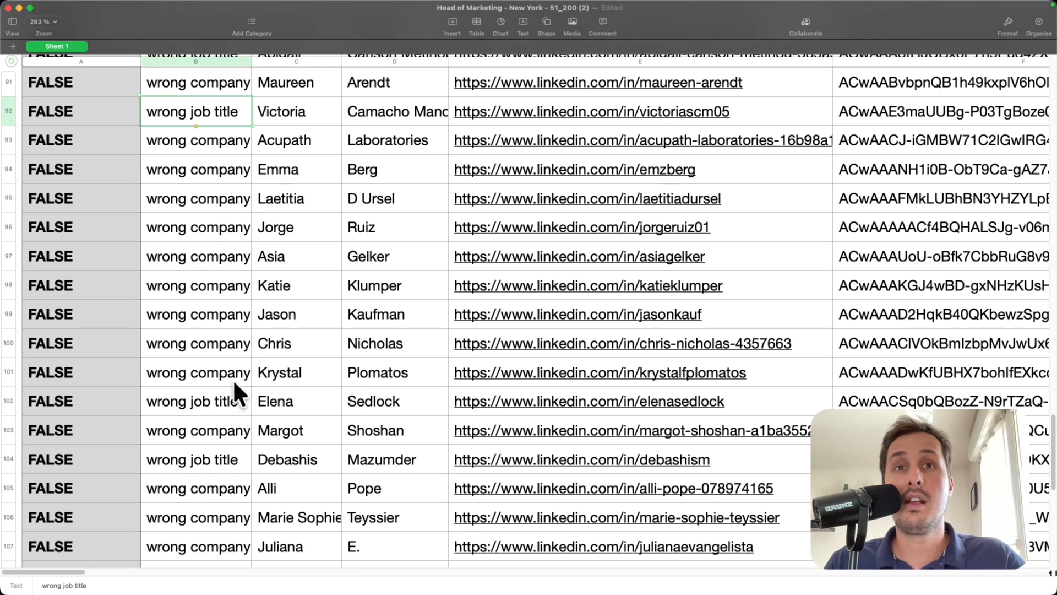
click(194, 396)
drag(73, 566, 175, 568)
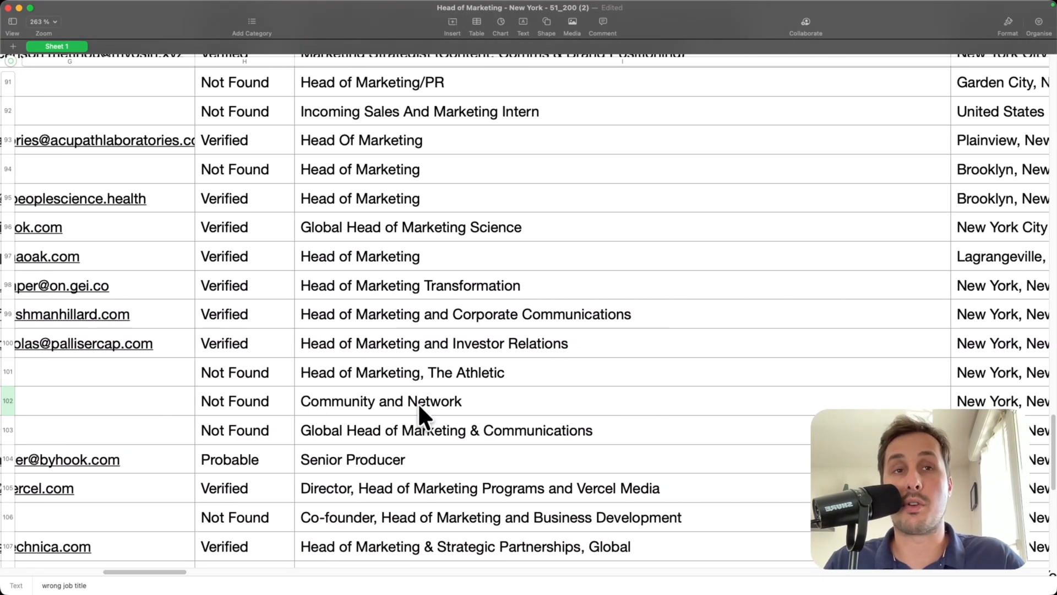
scroll(421, 400, down, 2)
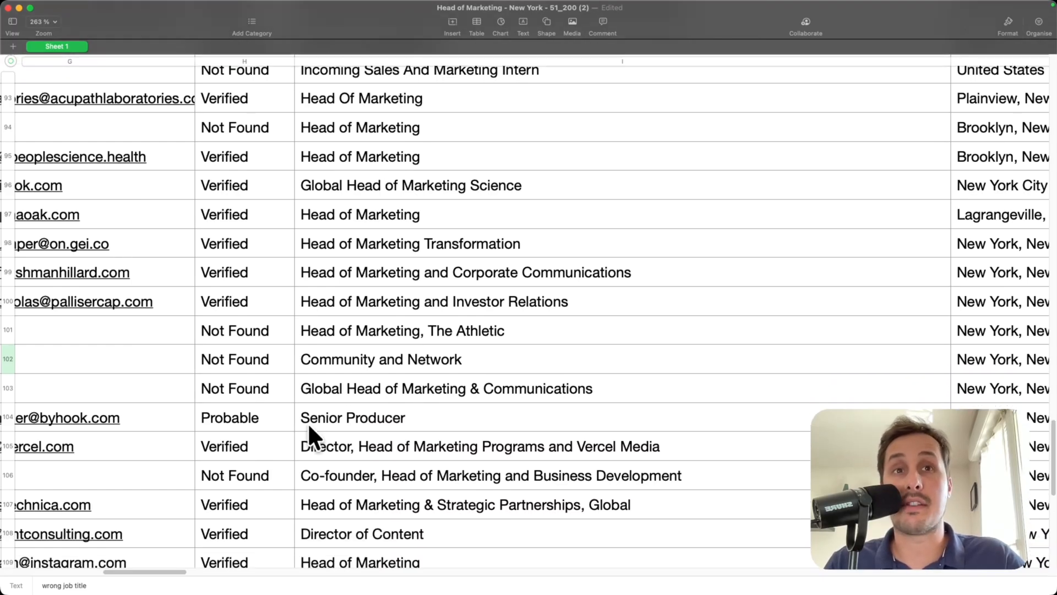
scroll(364, 424, down, 2)
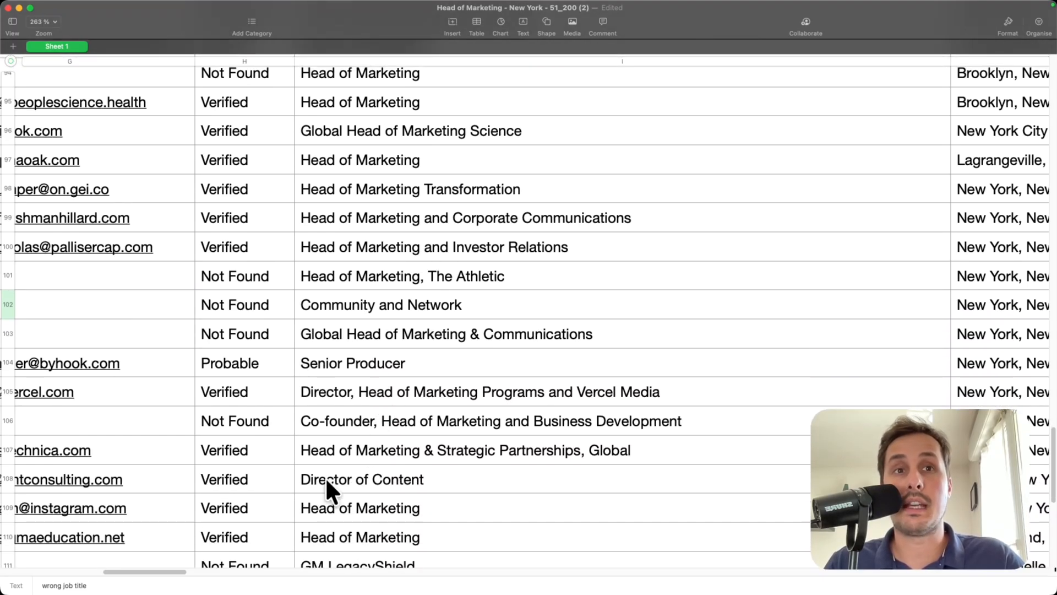
click(367, 478)
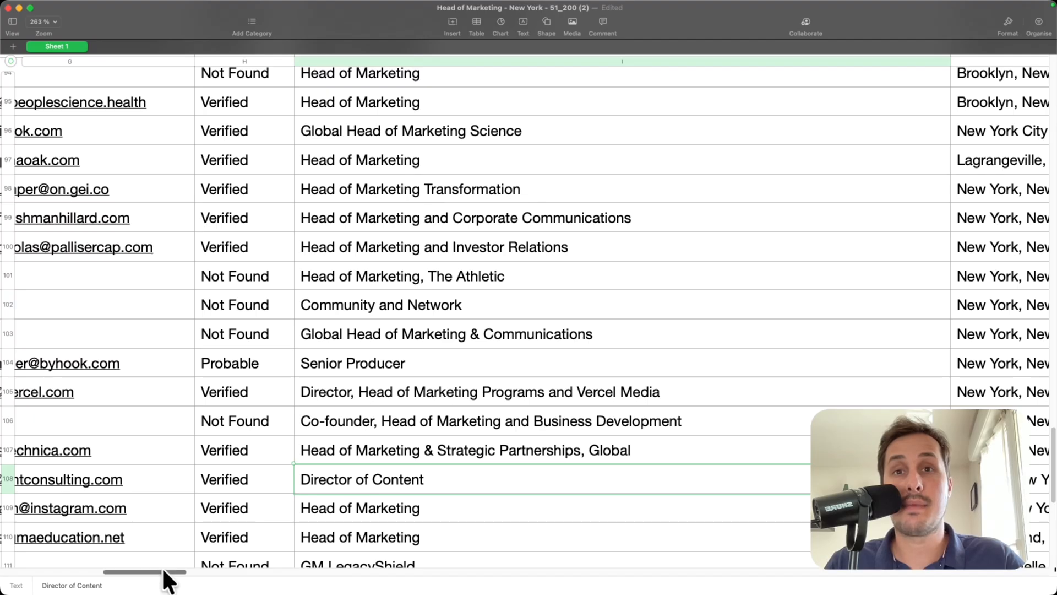
drag(165, 571, 45, 568)
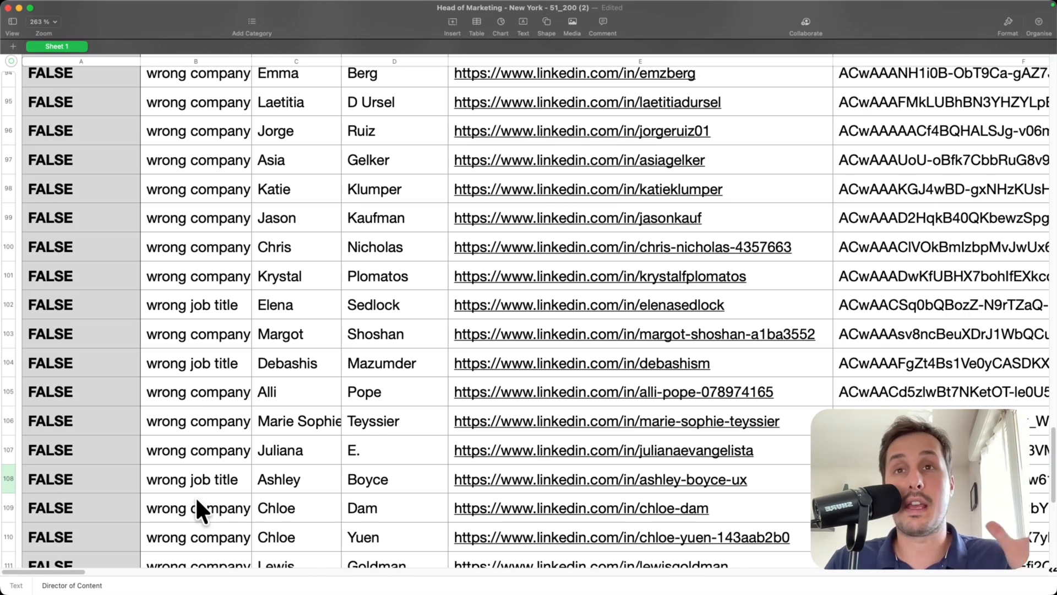
scroll(187, 496, down, 3)
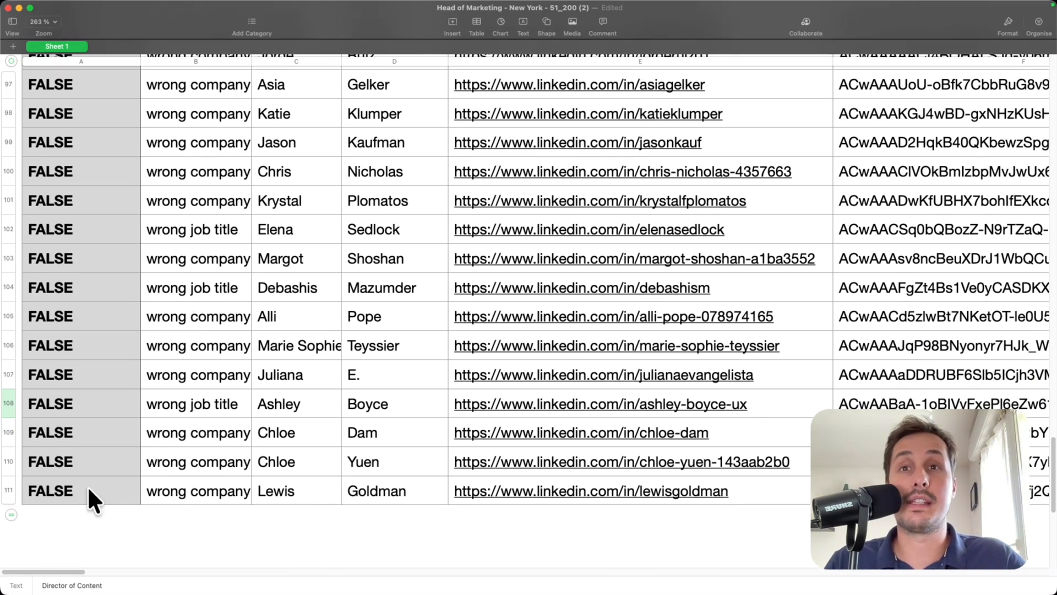
click(6, 490)
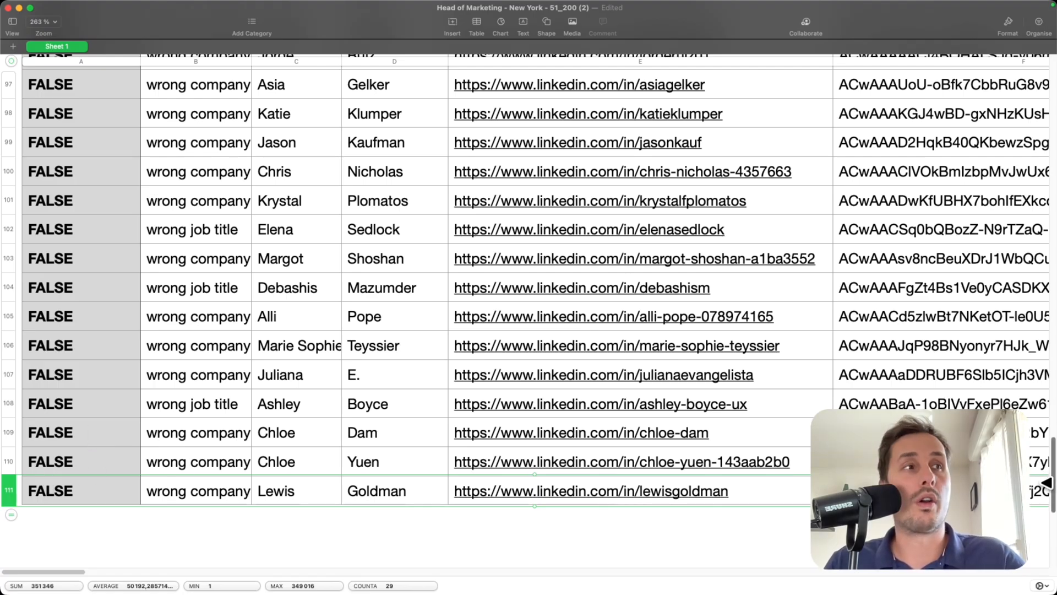
drag(1054, 498, 1053, 405)
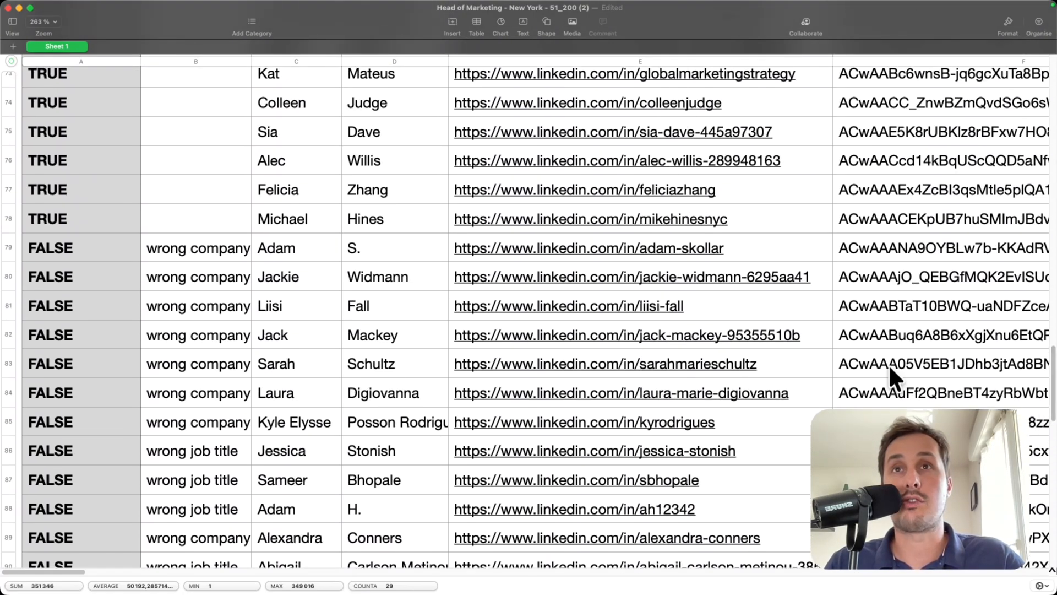
- Clear the contents of the FALSE rows from row 79 down
shift+click(11, 243)
key(Delete)
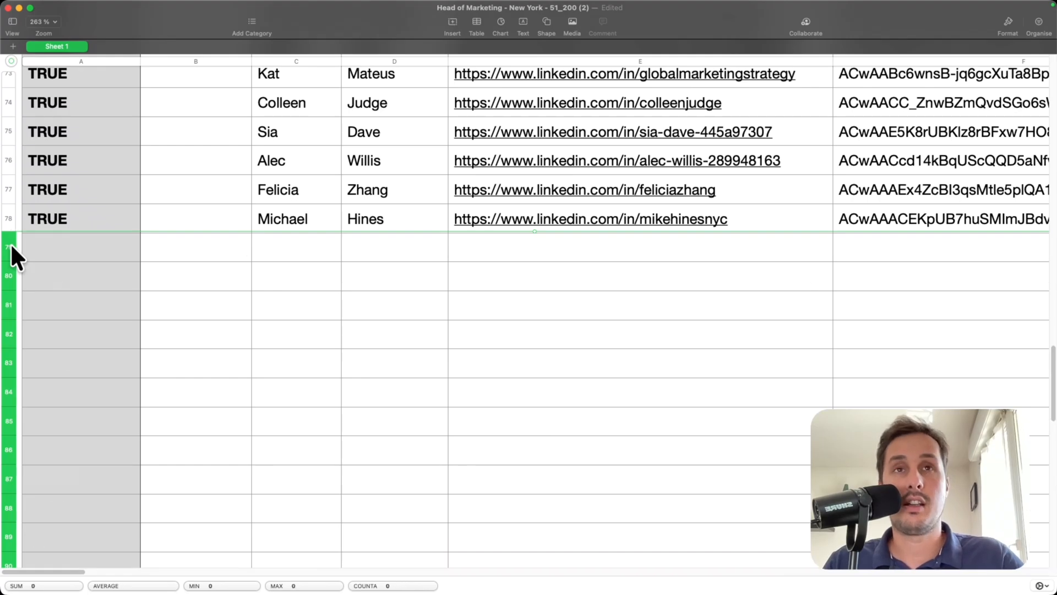
drag(1052, 363, 1052, 362)
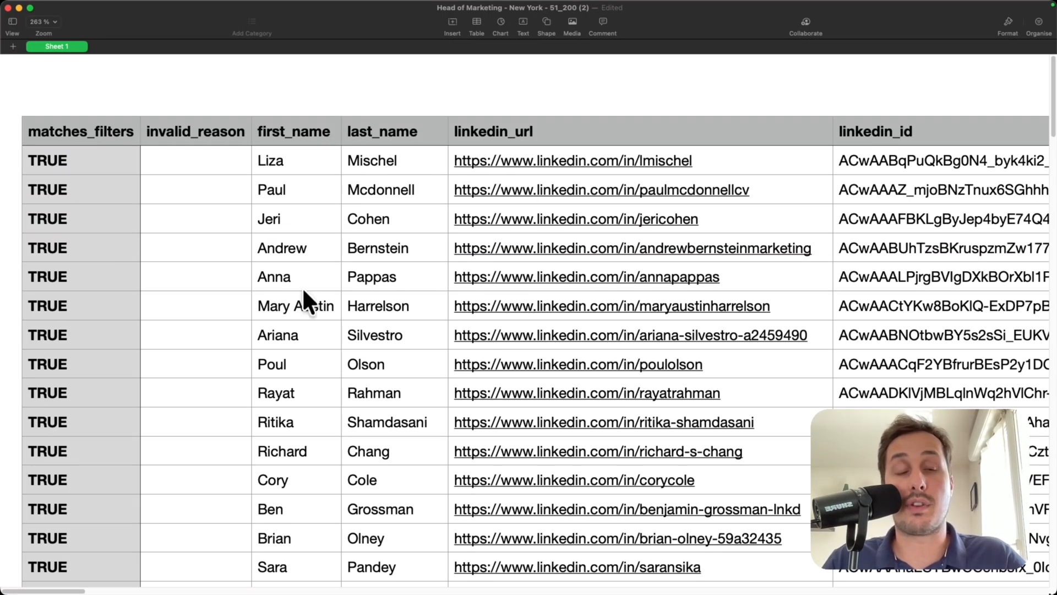
- Switch from Numbers back to the GiveMeLeads leads page in Chrome
scroll(330, 331, down, 3)
scroll(341, 347, up, 4)
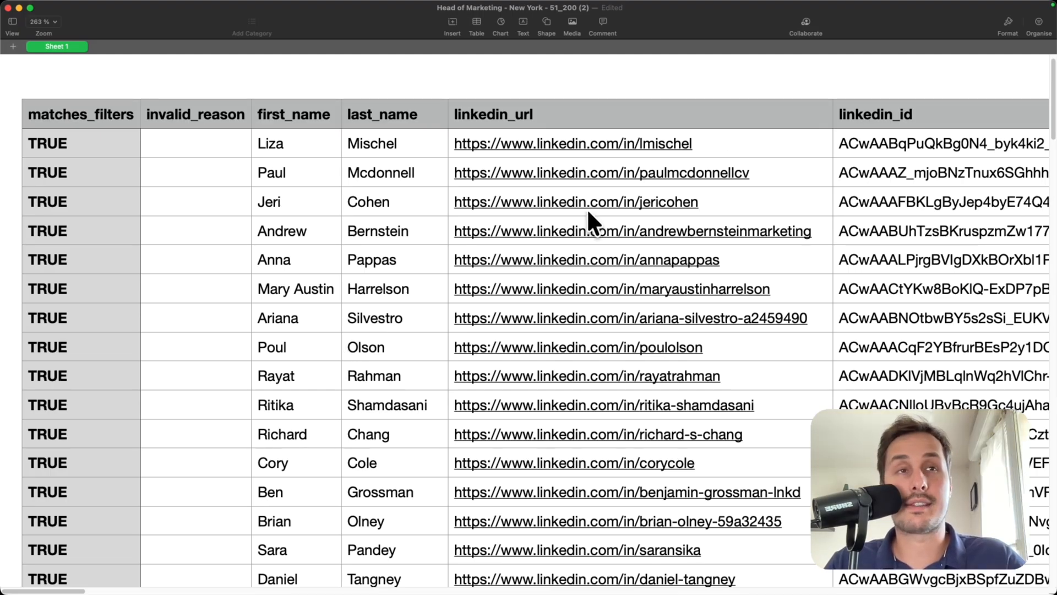
key(super+Tab)
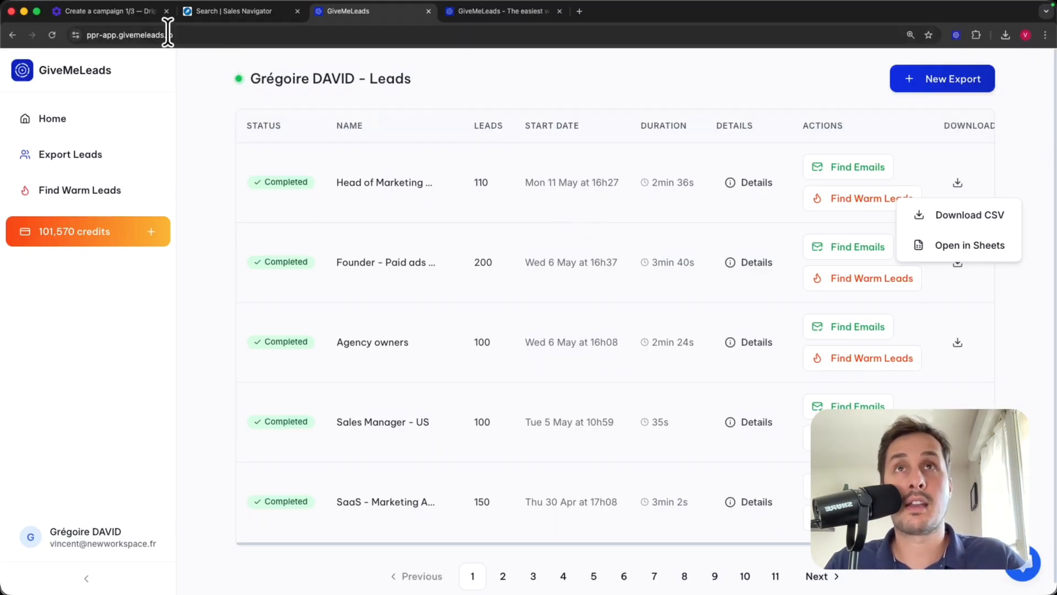
- Upload the lead CSV and create the 'Head of Marketing - New York' list with 77 leads
click(107, 9)
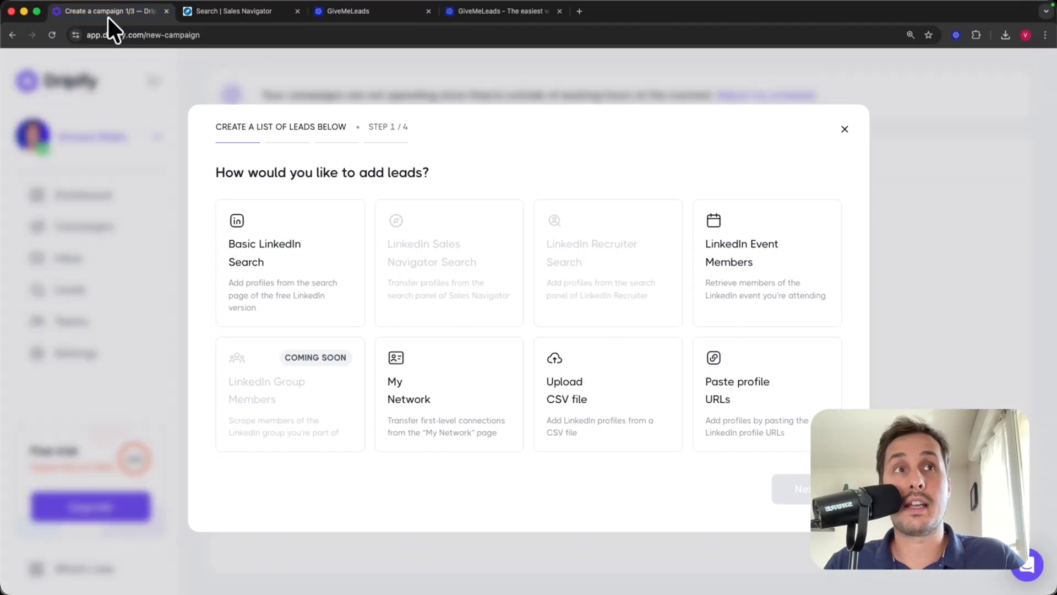
click(613, 395)
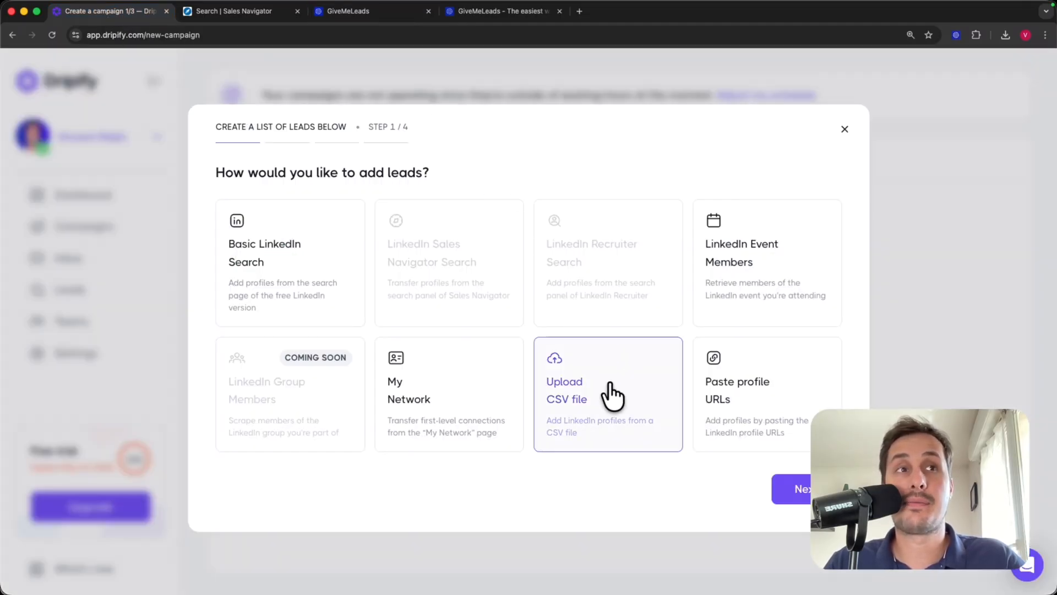
click(793, 495)
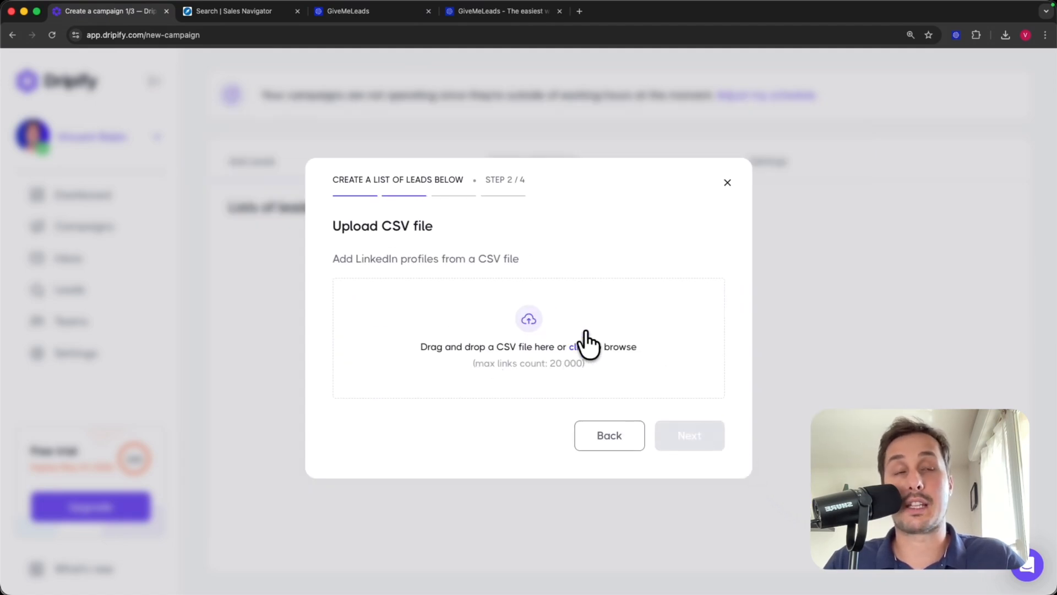
click(545, 363)
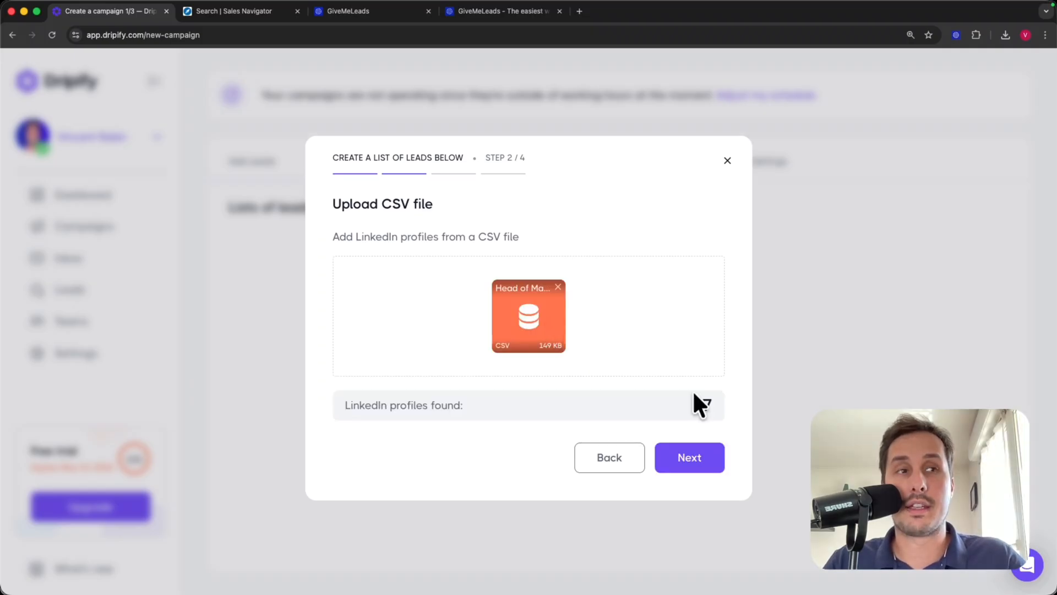
click(703, 459)
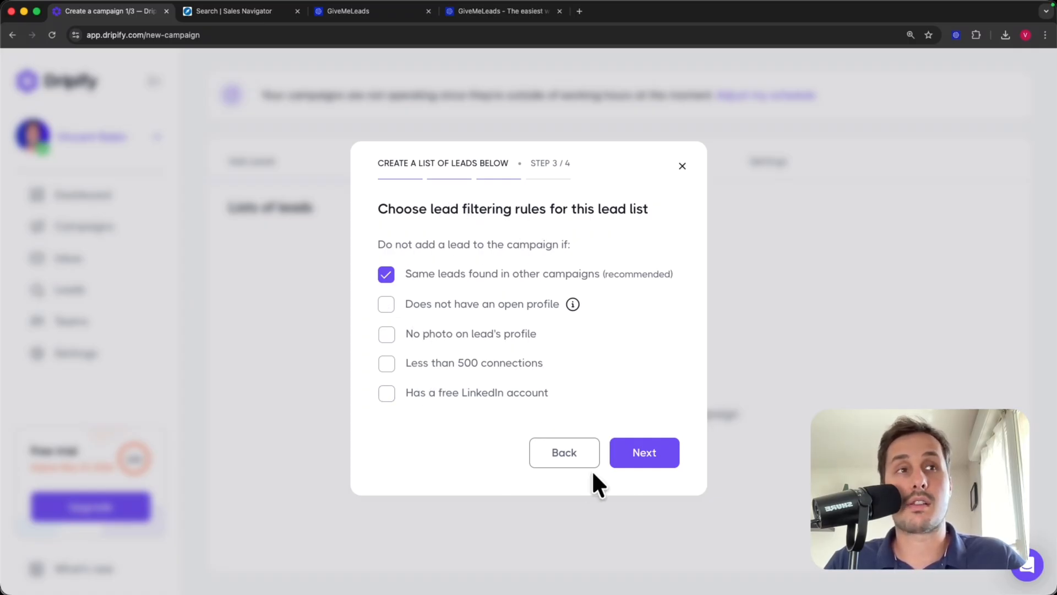
click(634, 458)
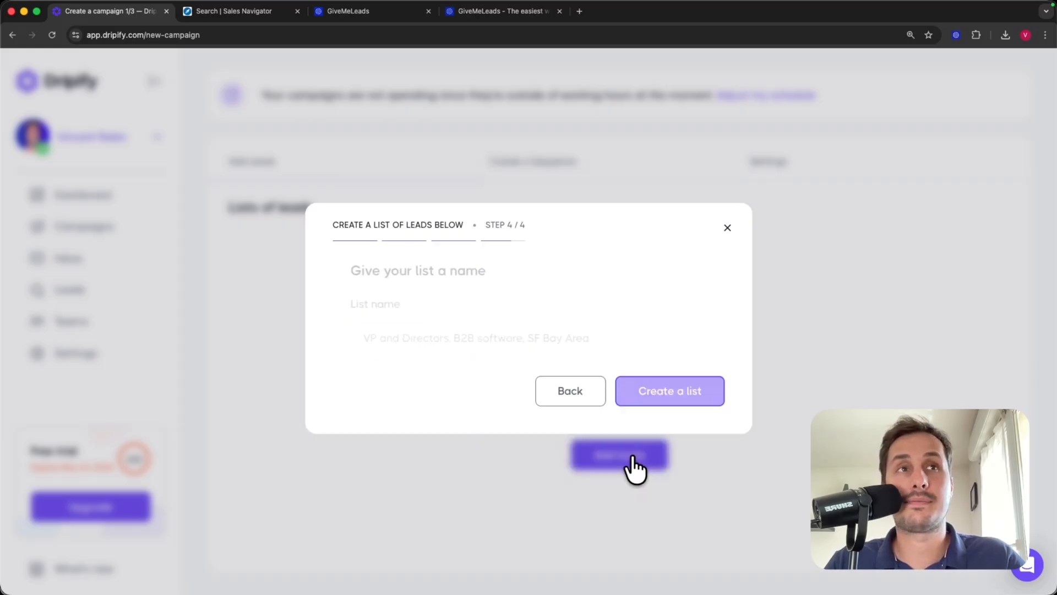
click(425, 337)
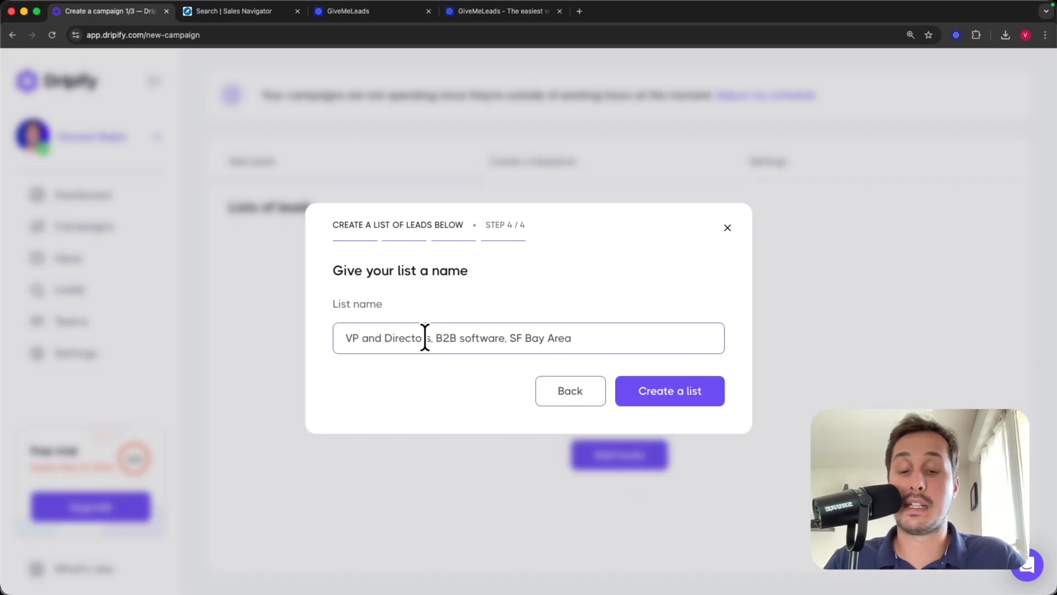
text(Head of Marketing -)
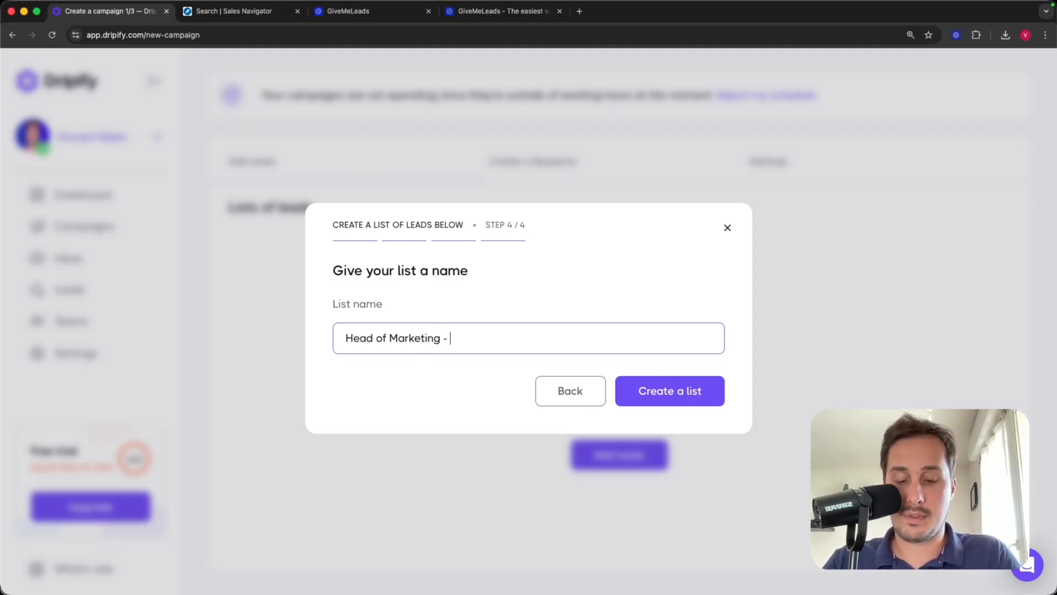
text( New York)
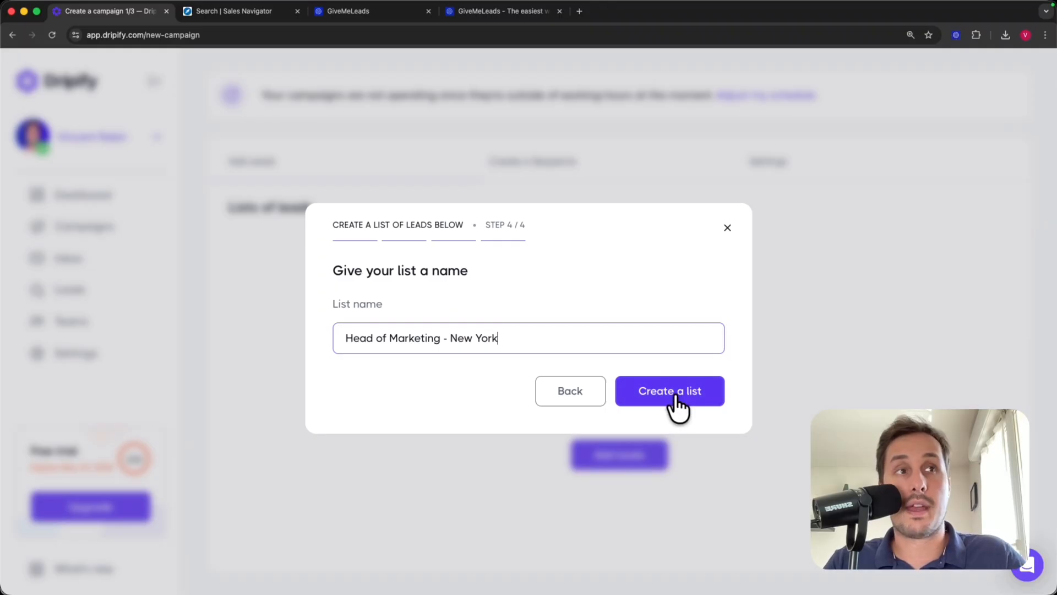
click(647, 400)
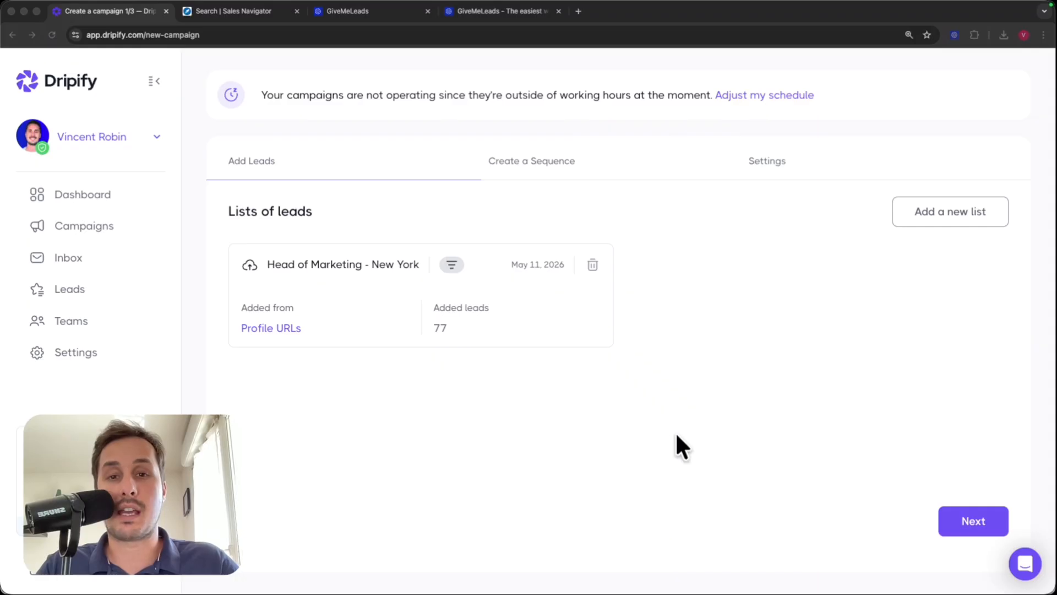
- Skip past the sequence templates and start an empty Custom campaign
click(969, 523)
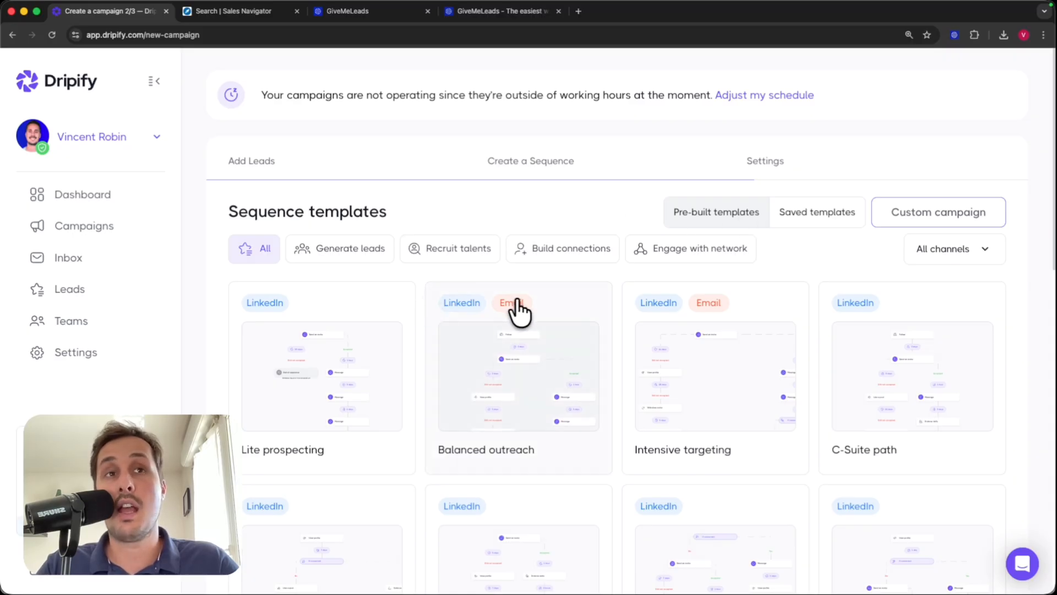
scroll(513, 308, down, 6)
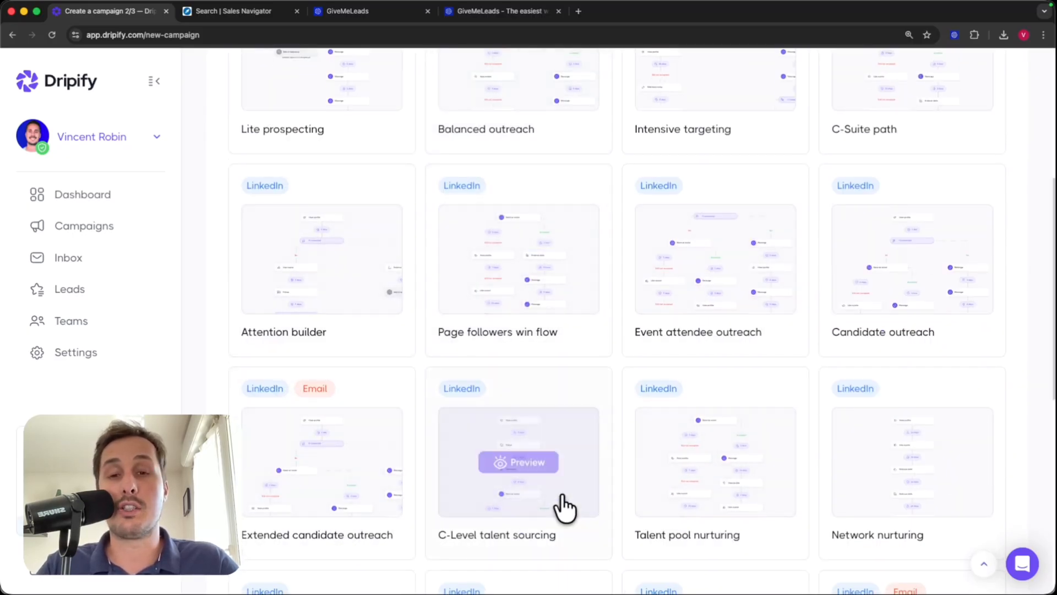
scroll(622, 462, up, 1)
scroll(633, 463, up, 5)
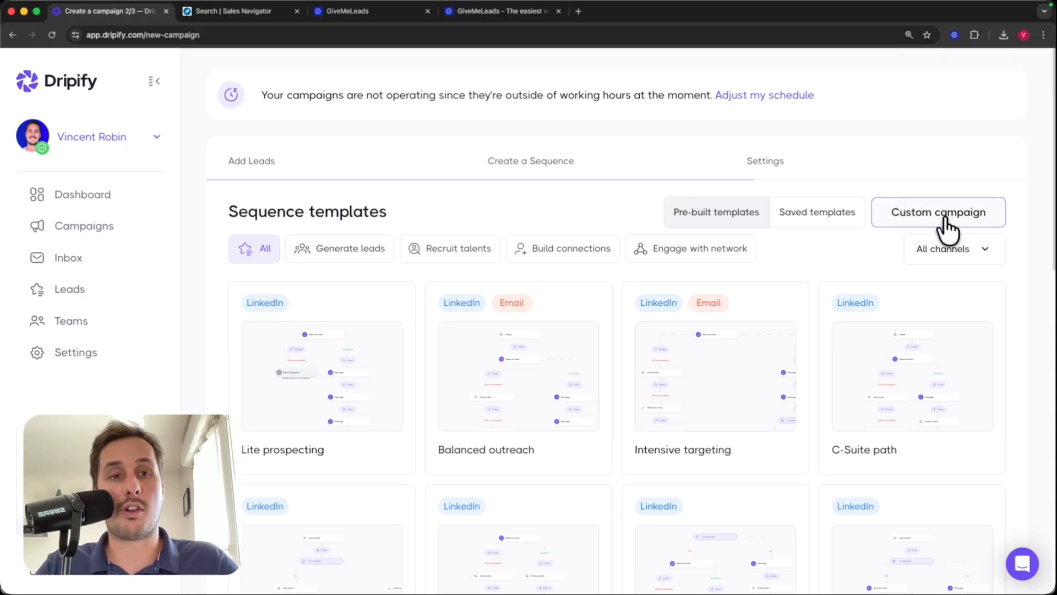
click(976, 219)
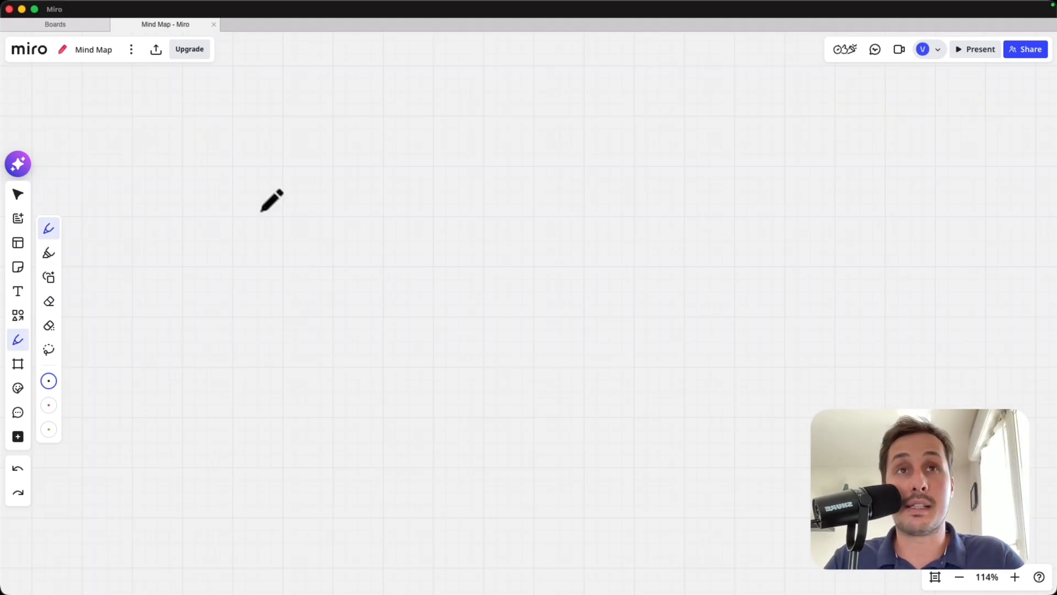
- Handwrite the channel list: 1 LinkedIn, 2 Cold Email, looped together
mouse_move(306, 221)
mouse_down()
mouse_move(338, 241)
mouse_move(291, 245)
mouse_move(354, 189)
mouse_move(277, 211)
mouse_up()
mouse_move(441, 197)
mouse_down()
mouse_move(471, 249)
mouse_move(482, 234)
mouse_move(511, 229)
mouse_move(518, 248)
mouse_move(547, 207)
mouse_move(541, 230)
mouse_move(575, 211)
mouse_move(606, 231)
mouse_move(686, 212)
mouse_move(719, 248)
mouse_up()
mouse_move(314, 309)
mouse_down()
mouse_move(359, 338)
mouse_move(342, 302)
mouse_up()
mouse_move(473, 302)
mouse_down()
mouse_move(460, 353)
mouse_move(632, 333)
mouse_move(708, 300)
mouse_move(711, 336)
mouse_up()
scroll(346, 110, down, 2)
mouse_move(357, 98)
mouse_down()
mouse_move(198, 107)
mouse_move(120, 234)
mouse_move(260, 345)
mouse_move(581, 326)
mouse_move(644, 159)
mouse_move(375, 83)
mouse_move(325, 99)
mouse_up()
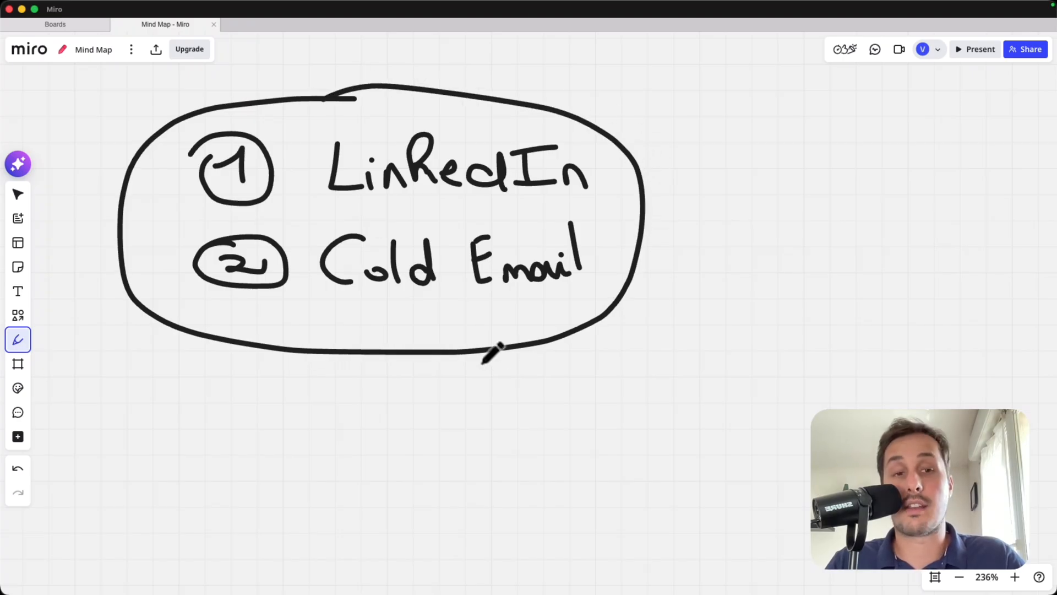
scroll(483, 363, down, 3)
drag(483, 443, 461, 352)
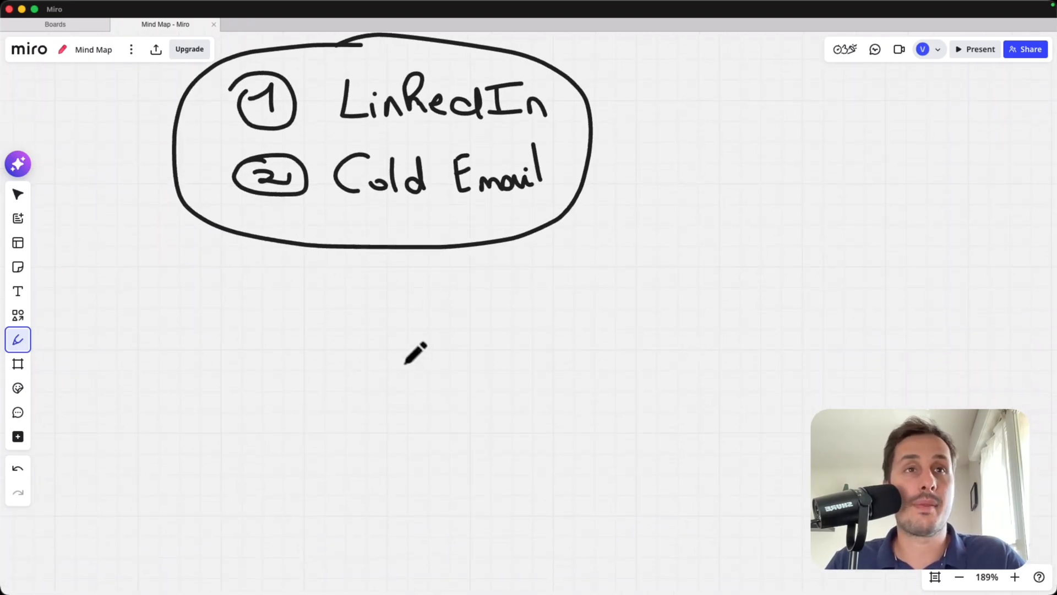
scroll(401, 369, up, 5)
- Write 'email?' with a NO branch leading to LinkedIn
mouse_move(388, 402)
mouse_down()
mouse_move(395, 352)
mouse_move(383, 352)
mouse_up()
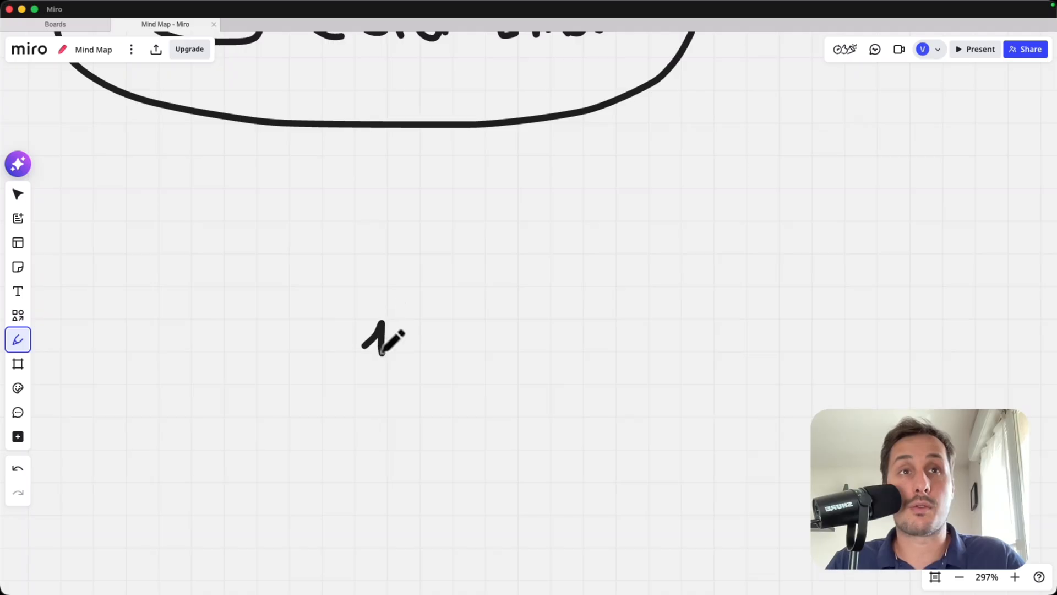
mouse_move(445, 338)
mouse_down()
mouse_move(466, 349)
mouse_move(574, 333)
mouse_move(583, 347)
mouse_up()
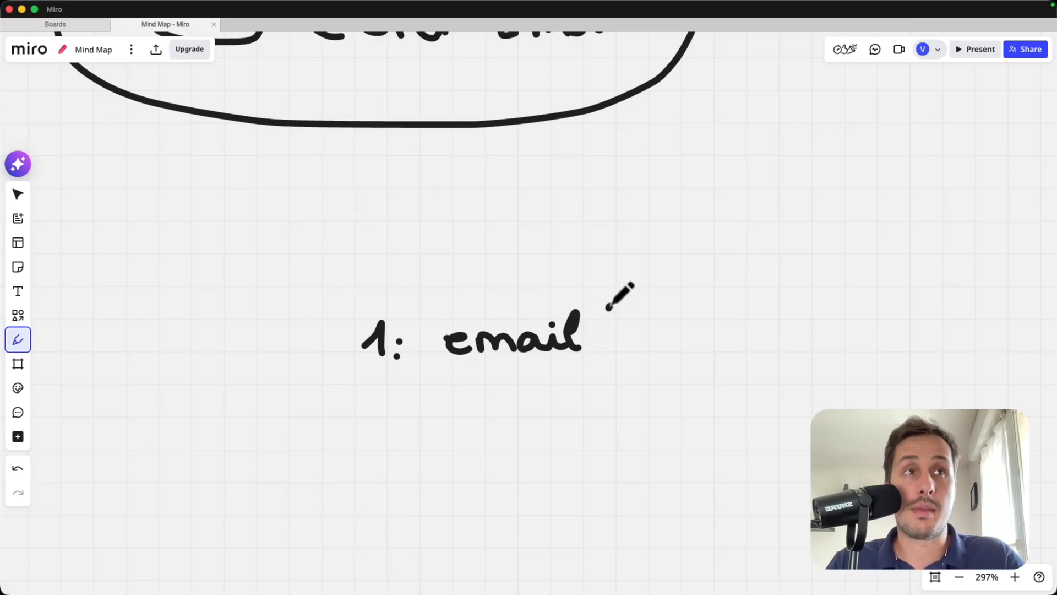
drag(609, 309, 624, 337)
click(621, 349)
scroll(582, 430, down, 5)
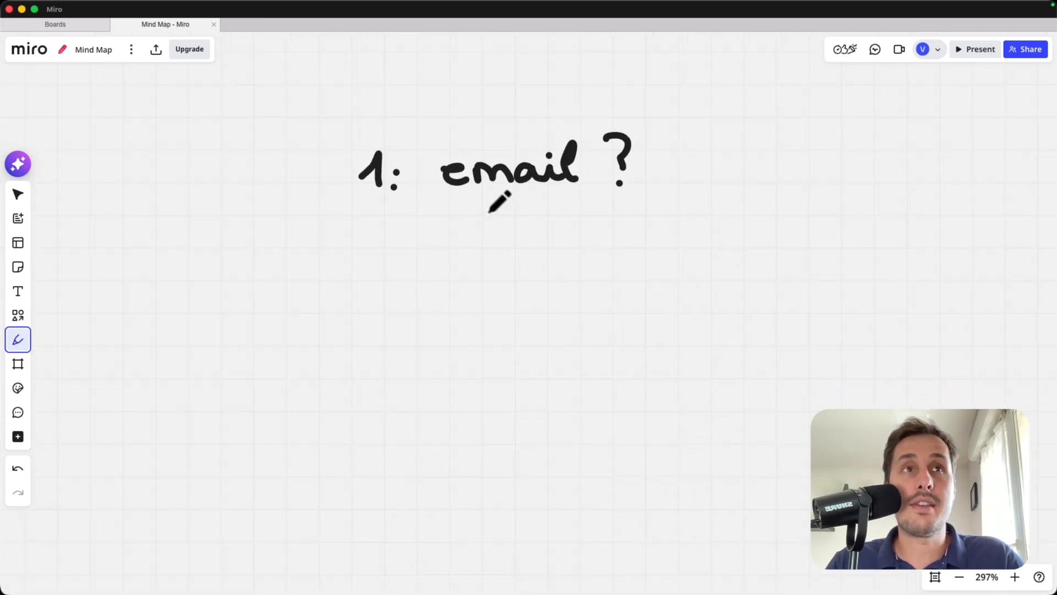
mouse_move(489, 212)
mouse_down()
mouse_move(367, 281)
mouse_move(217, 317)
mouse_move(209, 348)
mouse_move(169, 392)
mouse_move(190, 363)
mouse_move(240, 364)
mouse_move(212, 359)
mouse_up()
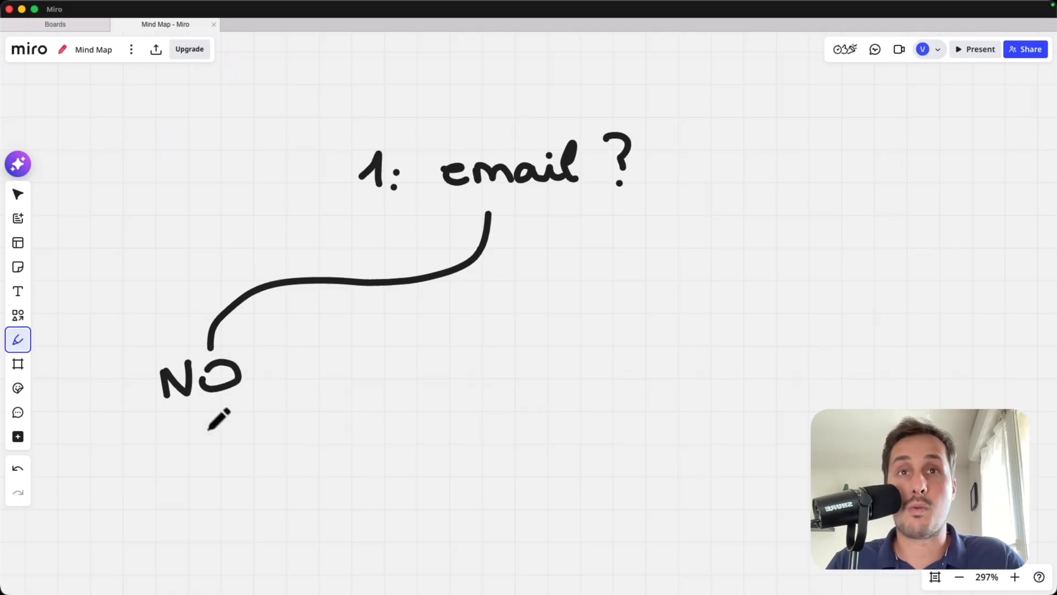
mouse_move(202, 423)
mouse_down()
mouse_move(203, 474)
mouse_move(214, 464)
mouse_up()
mouse_move(236, 476)
mouse_down()
mouse_move(300, 429)
mouse_move(297, 387)
mouse_move(263, 416)
mouse_move(287, 417)
mouse_up()
click(263, 391)
drag(292, 414, 337, 412)
drag(359, 396, 373, 413)
- Draw the yes branch from 'email?' leading to Cold Emails
mouse_move(392, 380)
mouse_down()
mouse_move(388, 416)
mouse_move(450, 414)
mouse_up()
drag(463, 385, 314, 425)
mouse_move(449, 132)
mouse_down()
mouse_move(513, 181)
mouse_move(667, 194)
mouse_move(681, 212)
mouse_move(666, 256)
mouse_move(723, 252)
mouse_move(685, 310)
mouse_move(687, 344)
mouse_move(710, 330)
mouse_up()
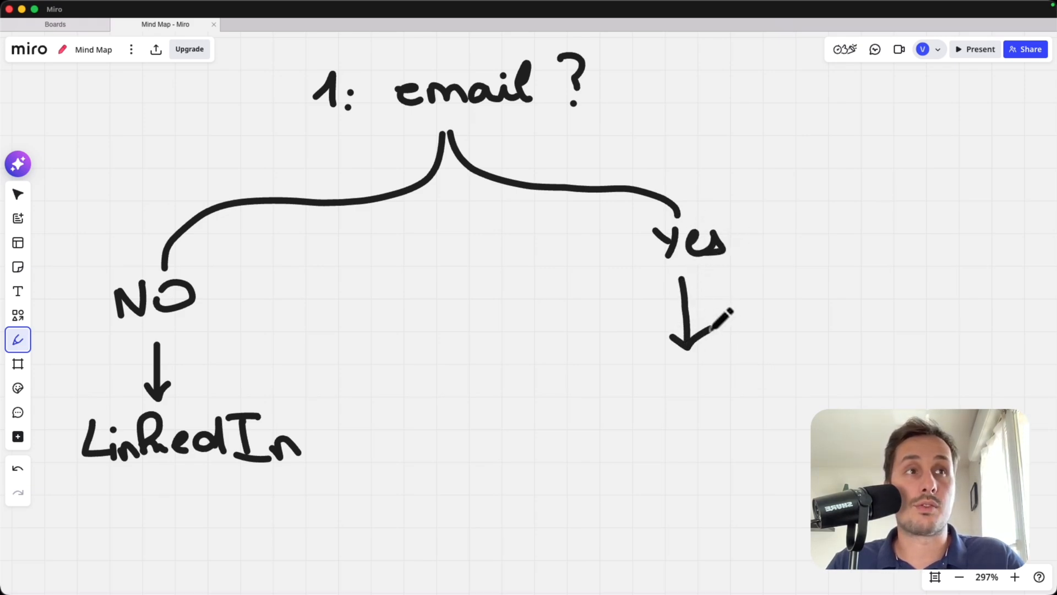
mouse_move(670, 363)
mouse_down()
mouse_move(672, 409)
mouse_move(696, 388)
mouse_move(722, 410)
mouse_up()
drag(743, 388, 744, 403)
drag(781, 361, 798, 393)
mouse_move(781, 361)
mouse_down()
mouse_move(798, 354)
mouse_move(835, 392)
mouse_up()
drag(848, 379, 855, 390)
drag(858, 341, 866, 386)
drag(884, 367, 869, 393)
- Add an arrow from Cold Emails down to 'LK (Follow-up)'
mouse_move(736, 369)
mouse_down()
mouse_move(730, 332)
mouse_move(679, 295)
mouse_up()
mouse_move(645, 355)
mouse_down()
mouse_move(654, 410)
mouse_move(677, 387)
mouse_up()
mouse_move(613, 434)
mouse_down()
mouse_move(626, 468)
mouse_move(643, 456)
mouse_move(668, 470)
mouse_up()
mouse_move(702, 434)
mouse_down()
mouse_move(698, 477)
mouse_move(712, 467)
mouse_up()
drag(714, 436, 737, 434)
mouse_move(714, 450)
mouse_down()
mouse_move(747, 447)
mouse_move(759, 460)
mouse_up()
mouse_move(771, 420)
mouse_down()
mouse_move(773, 457)
mouse_move(837, 441)
mouse_up()
- Add pointer arrows at 'email?', yes and the follow-up, then circle the whole tree
scroll(716, 441, right, 5)
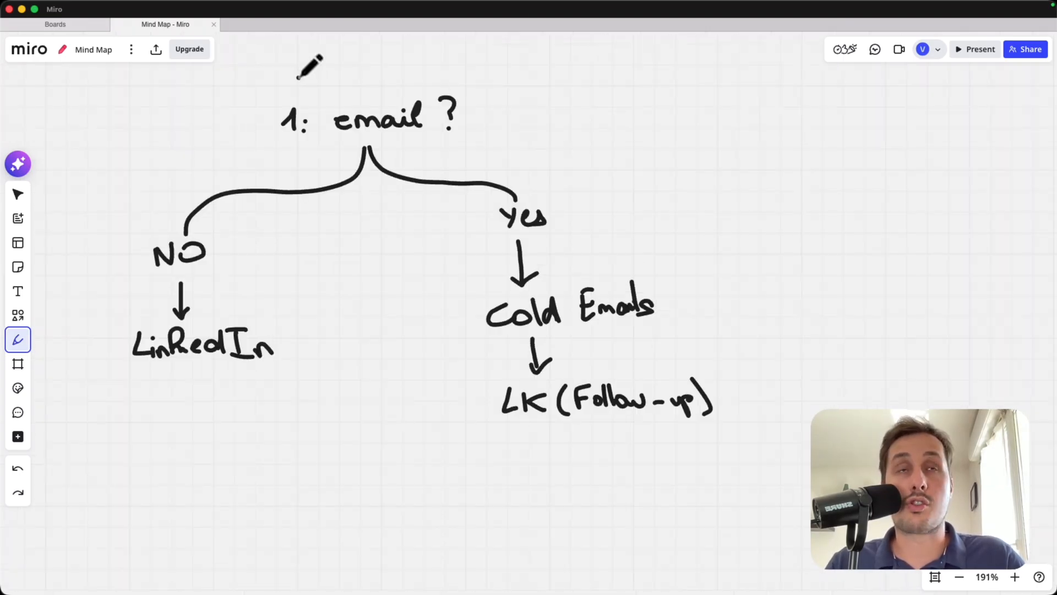
drag(297, 77, 340, 100)
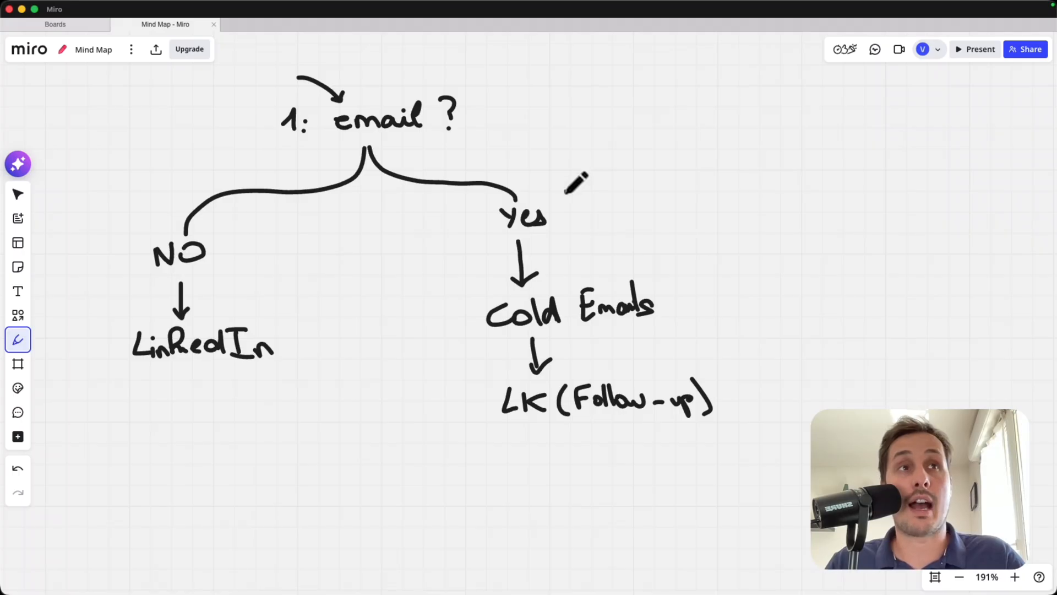
drag(544, 214, 555, 214)
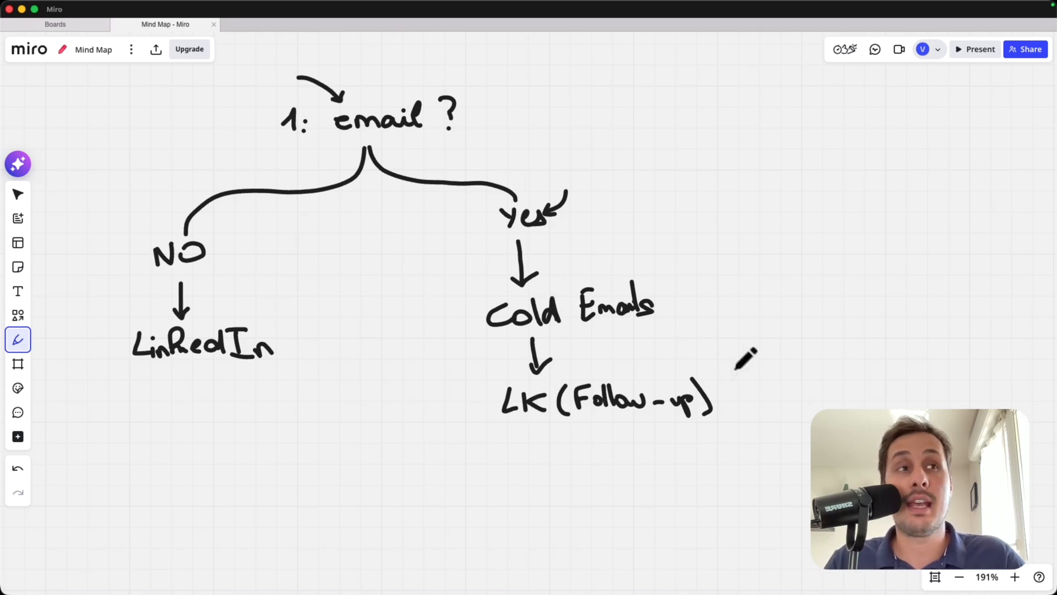
drag(737, 348, 729, 386)
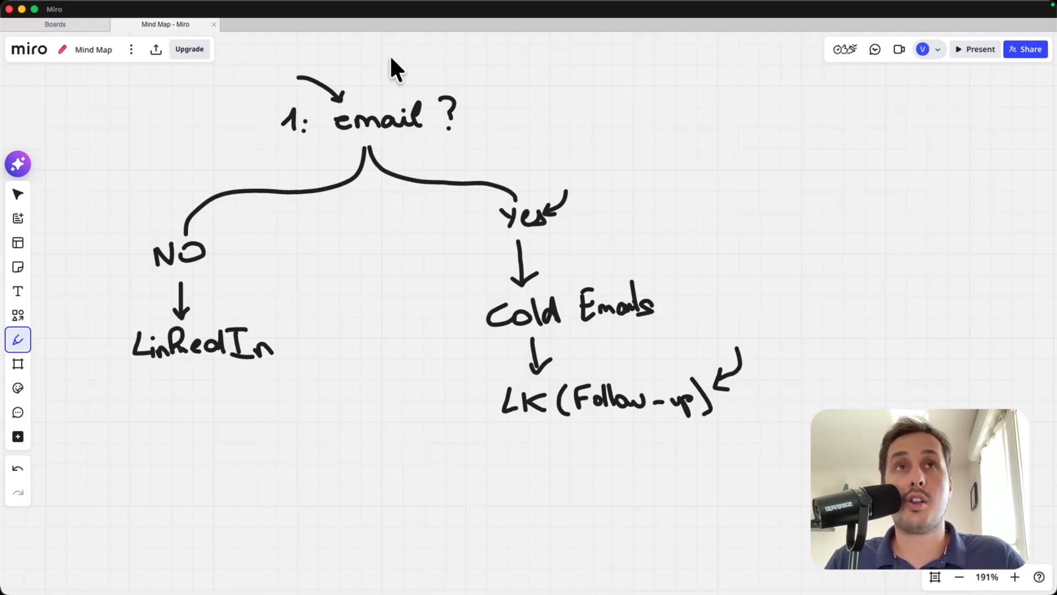
mouse_move(148, 169)
mouse_down()
mouse_move(120, 398)
mouse_move(656, 502)
mouse_move(766, 235)
mouse_move(368, 55)
mouse_up()
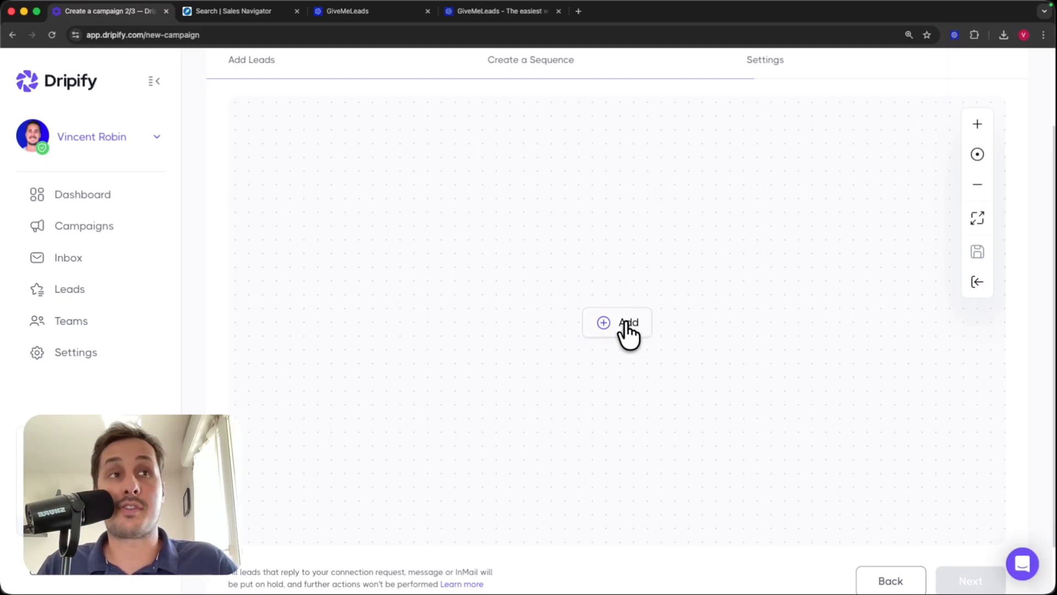
- Add an If email available condition as the first step of the sequence
click(625, 324)
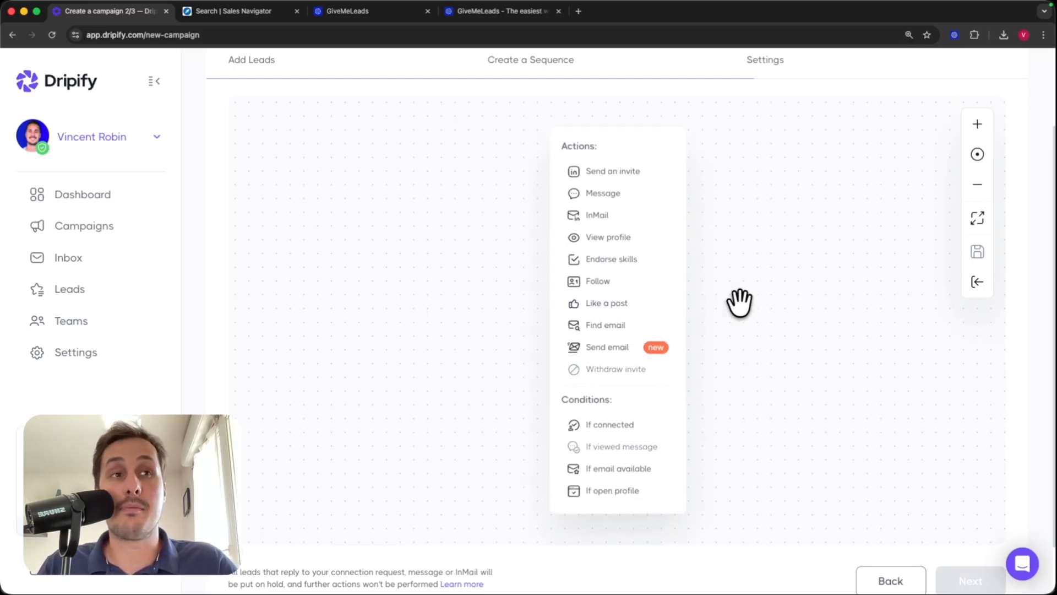
click(610, 471)
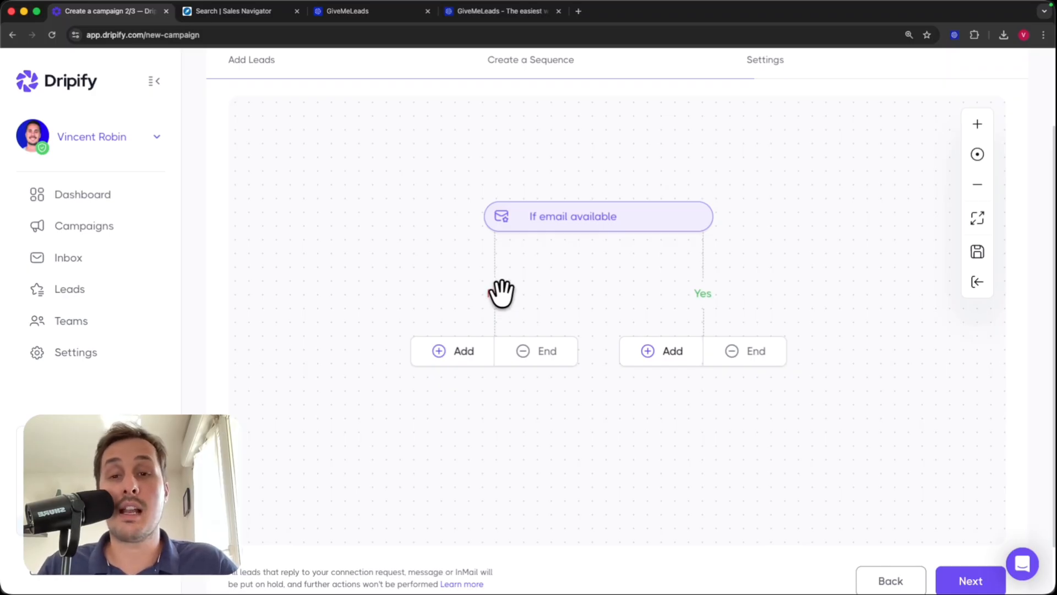
- Add a Send an invite step to the No branch
click(441, 353)
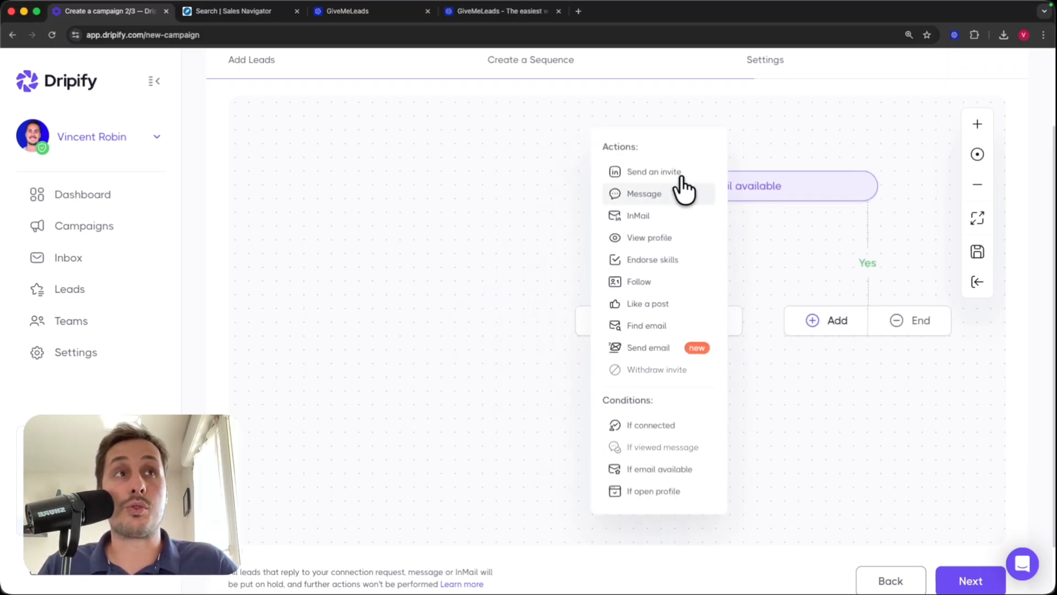
click(632, 175)
scroll(630, 196, down, 1)
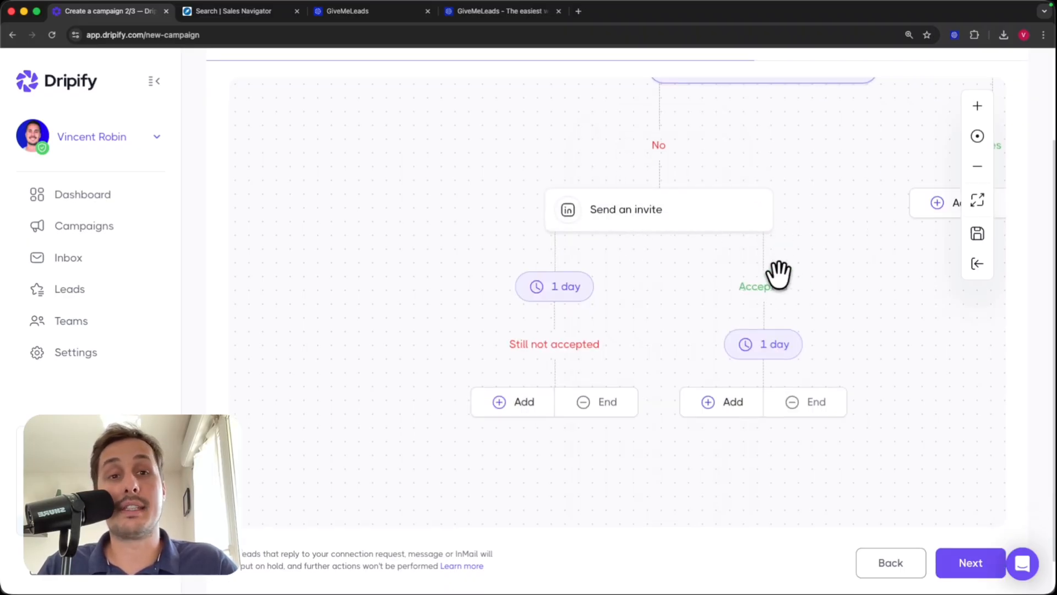
- Set the Accepted branch wait to 2 days and add a LinkedIn Message step after it
click(767, 343)
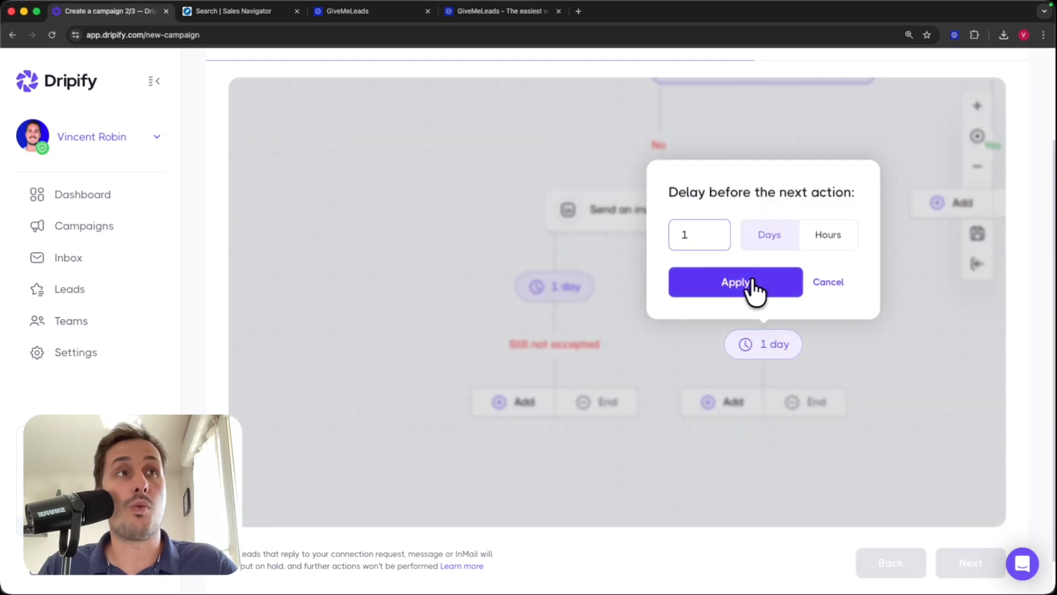
key(BackSpace)
text(2)
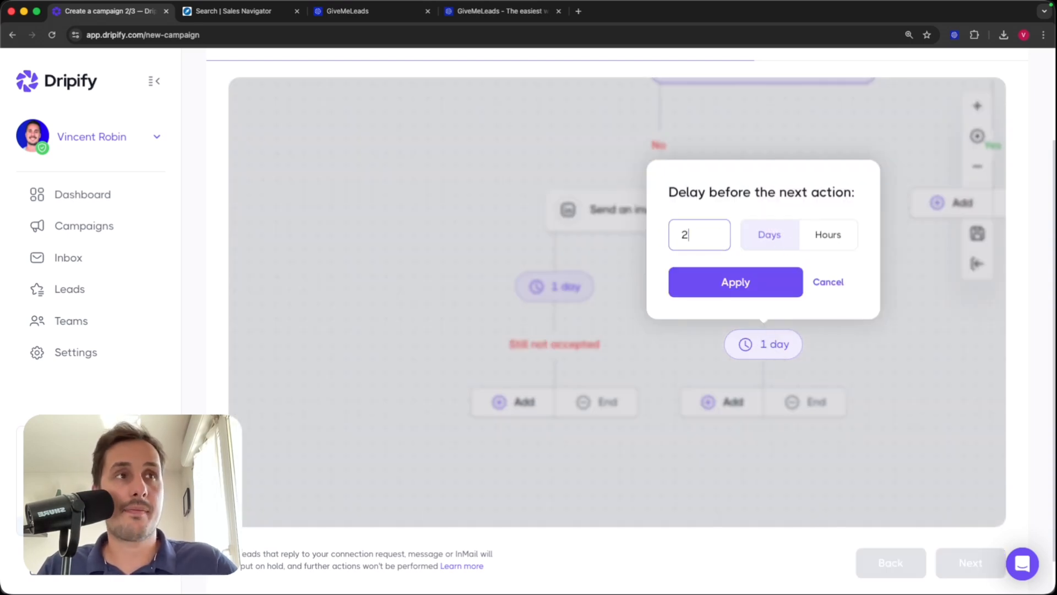
click(720, 283)
click(734, 405)
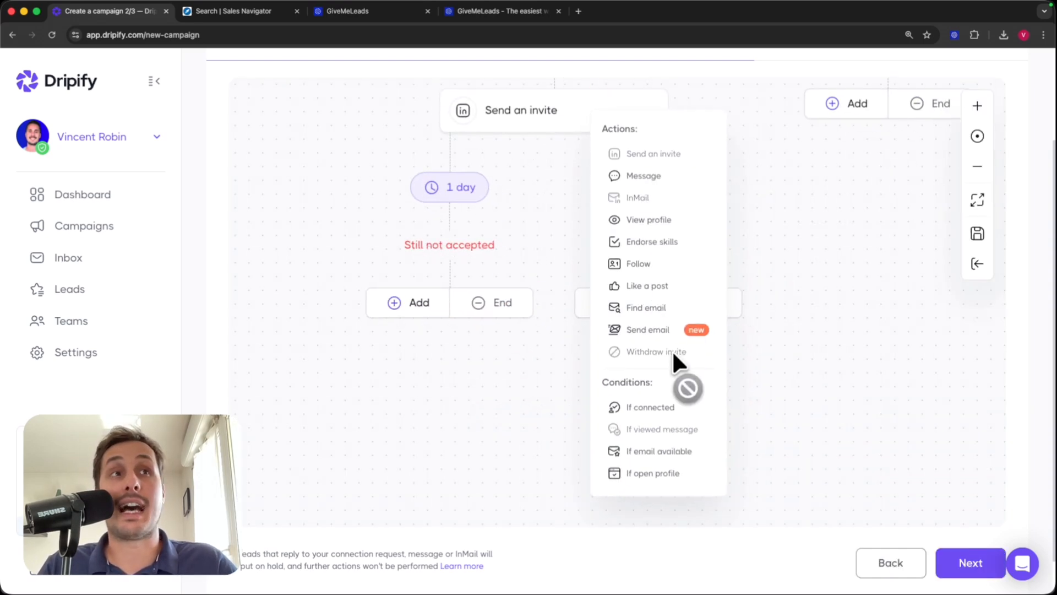
click(643, 176)
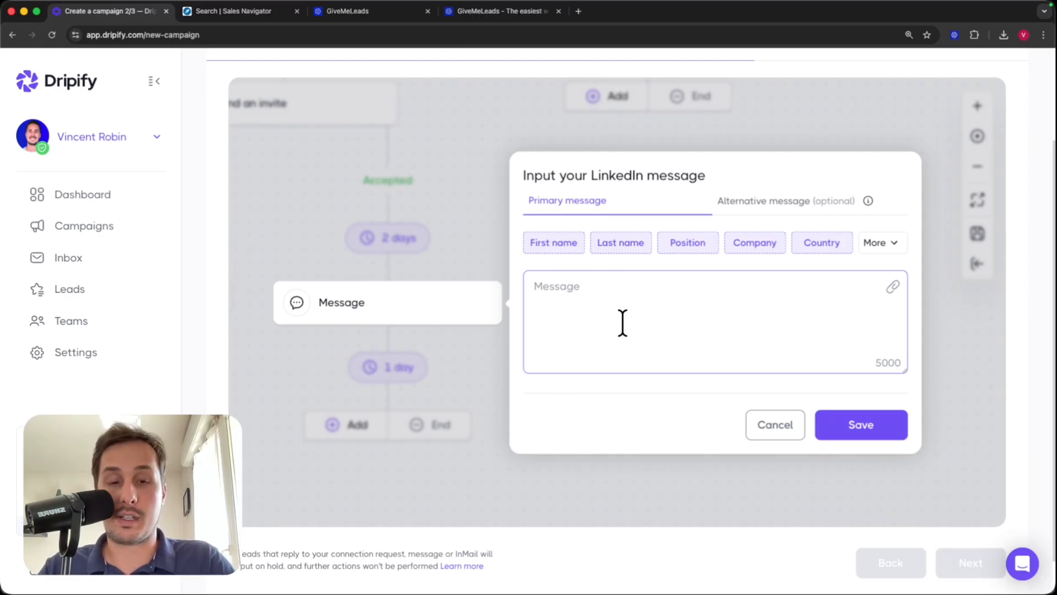
- Write the first LinkedIn message greeting the lead by First name and save it
text(Hi)
click(567, 248)
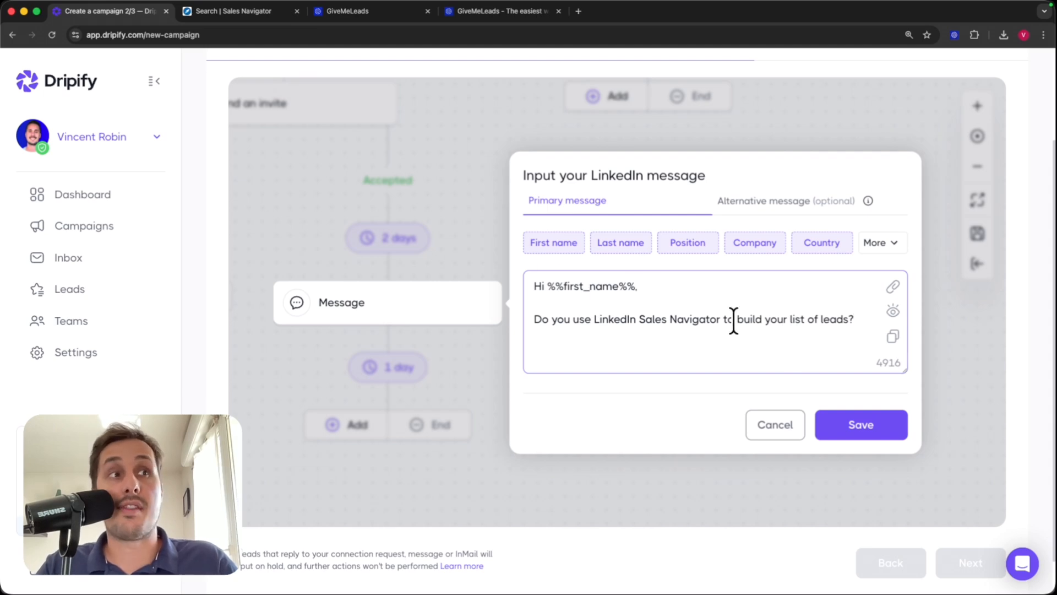
click(862, 427)
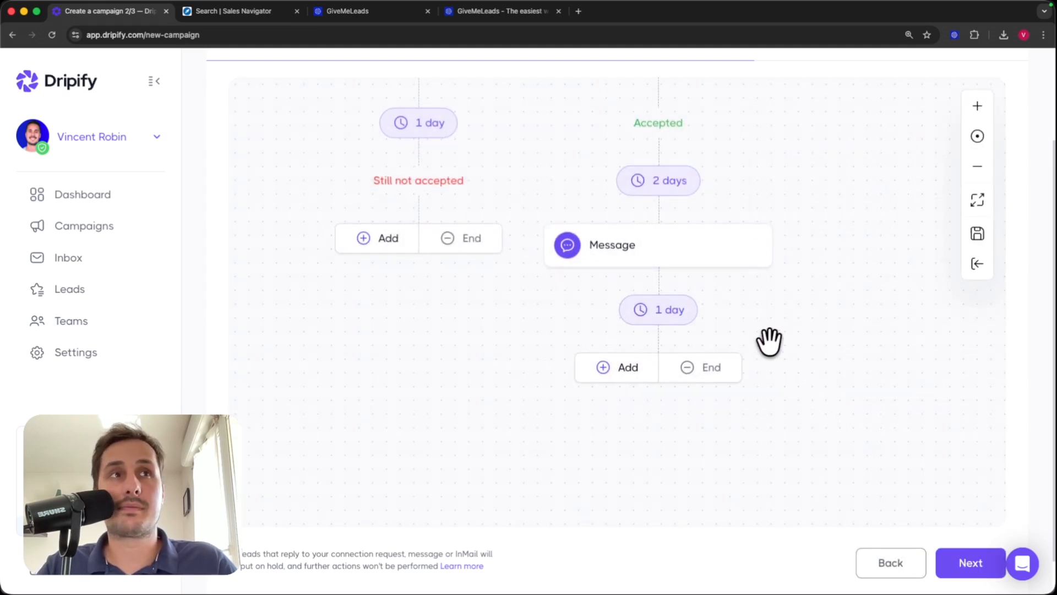
- Change the delay after the first message to 3 days
click(596, 389)
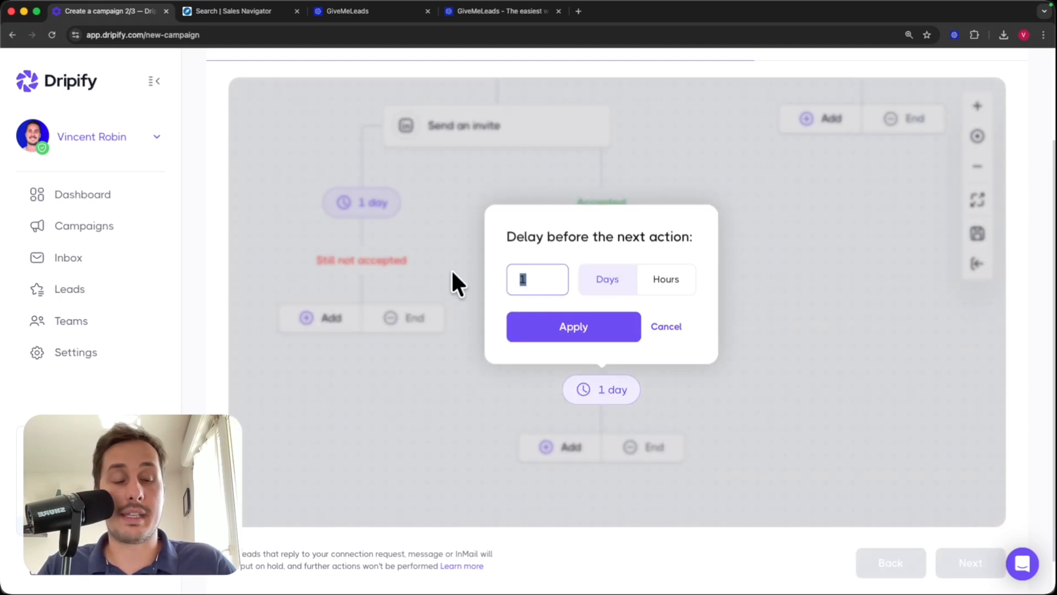
text(2)
key(BackSpace)
text(3)
click(521, 326)
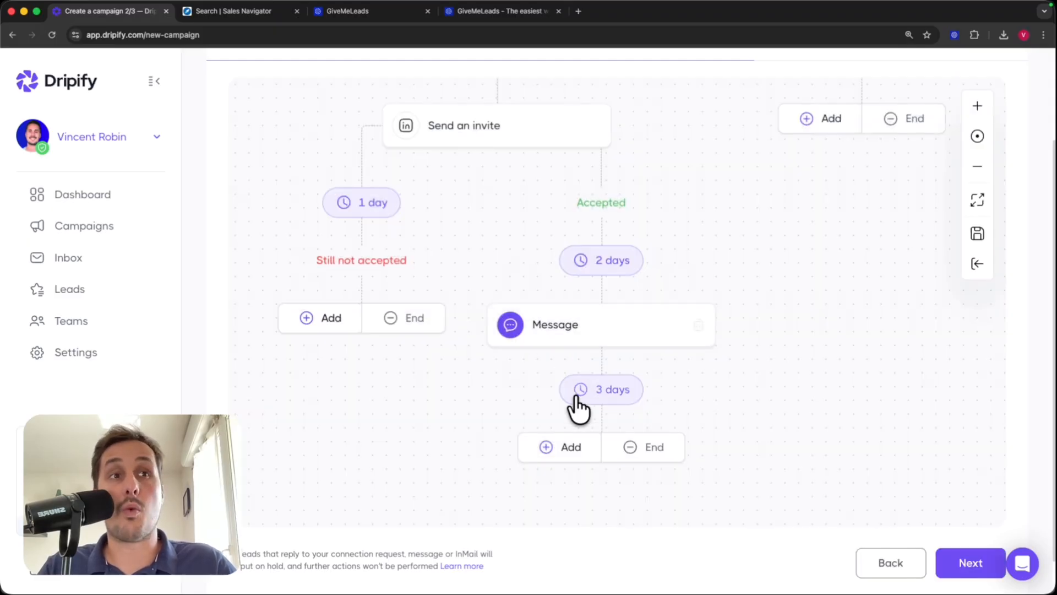
- Add a second LinkedIn message as a quick follow-up and save it
click(566, 456)
click(651, 182)
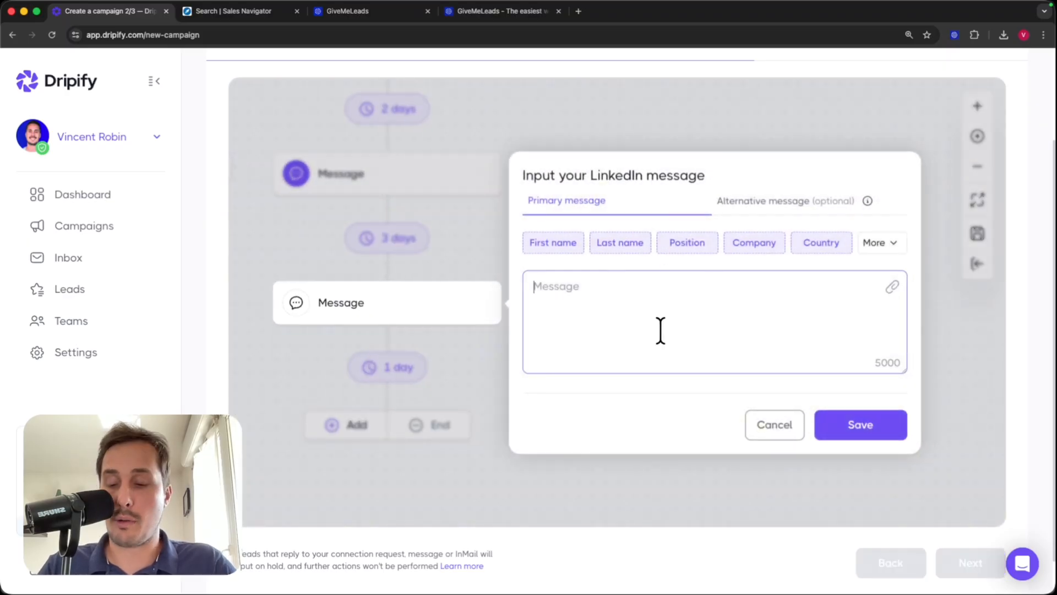
text(Quick follow-up)
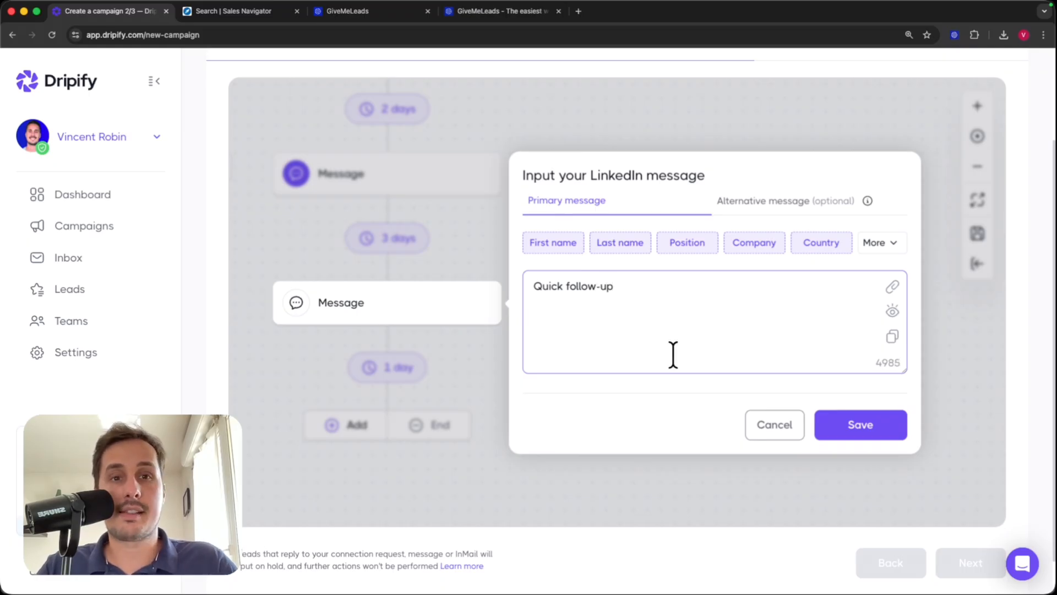
click(854, 434)
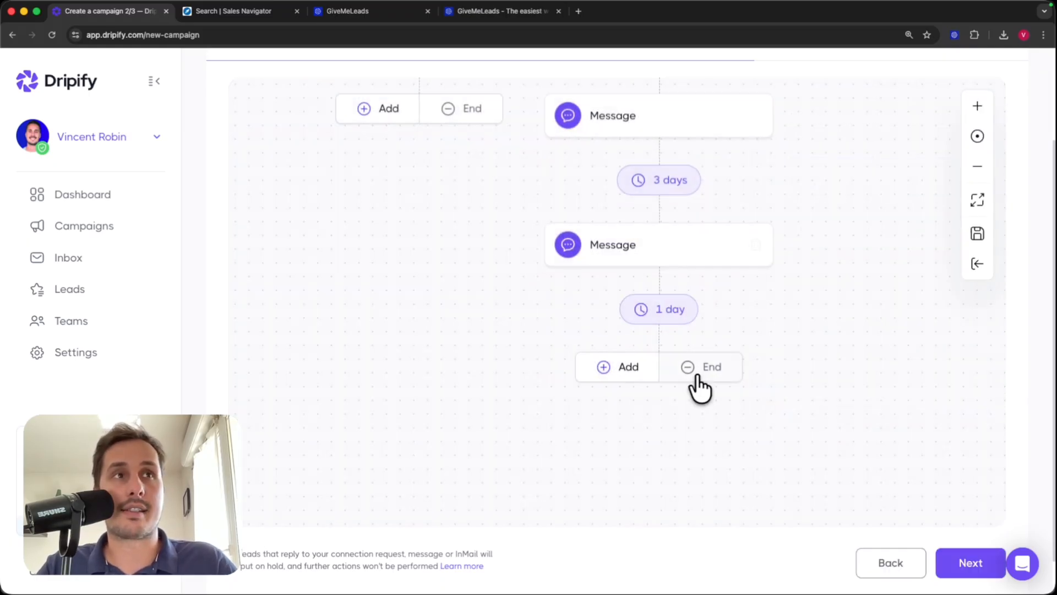
- Set the delay after the follow-up message to 7 days
click(655, 307)
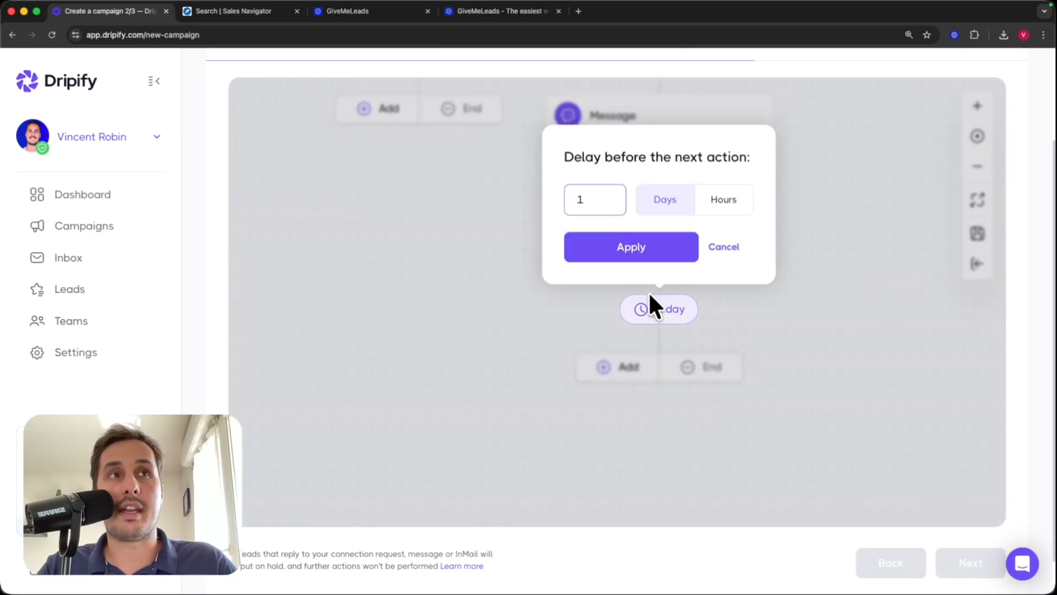
click(586, 192)
key(BackSpace)
text(7)
click(644, 248)
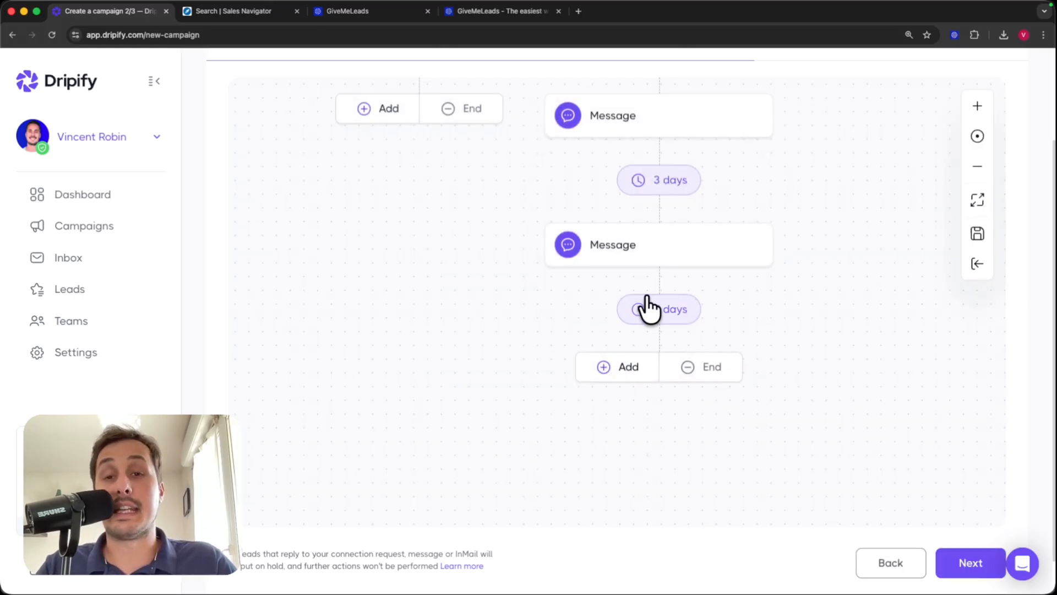
- End the Accepted branch there and bring the If email available condition into view
click(702, 368)
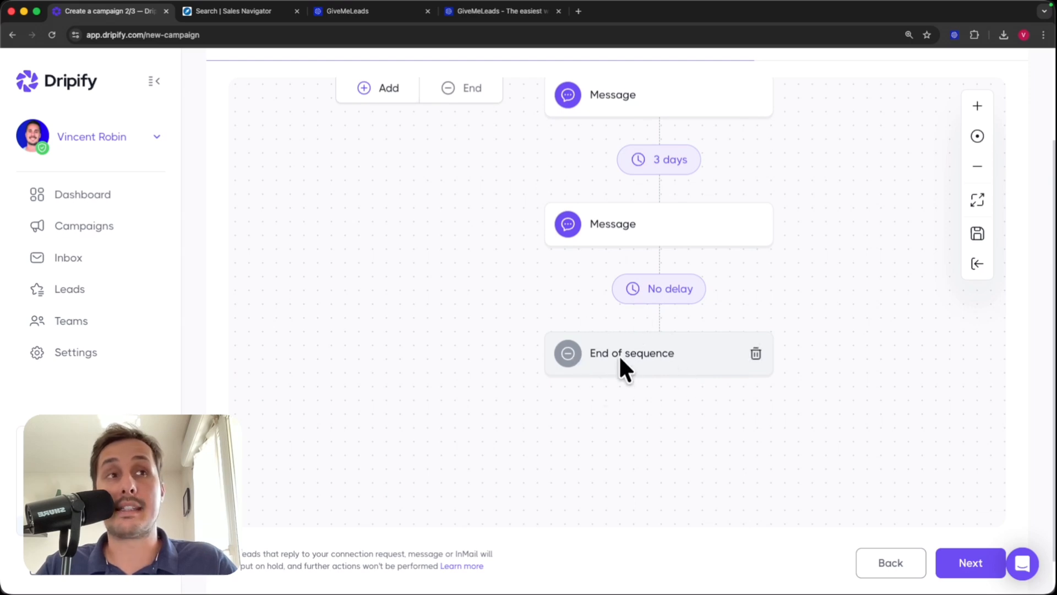
scroll(545, 301, down, 2)
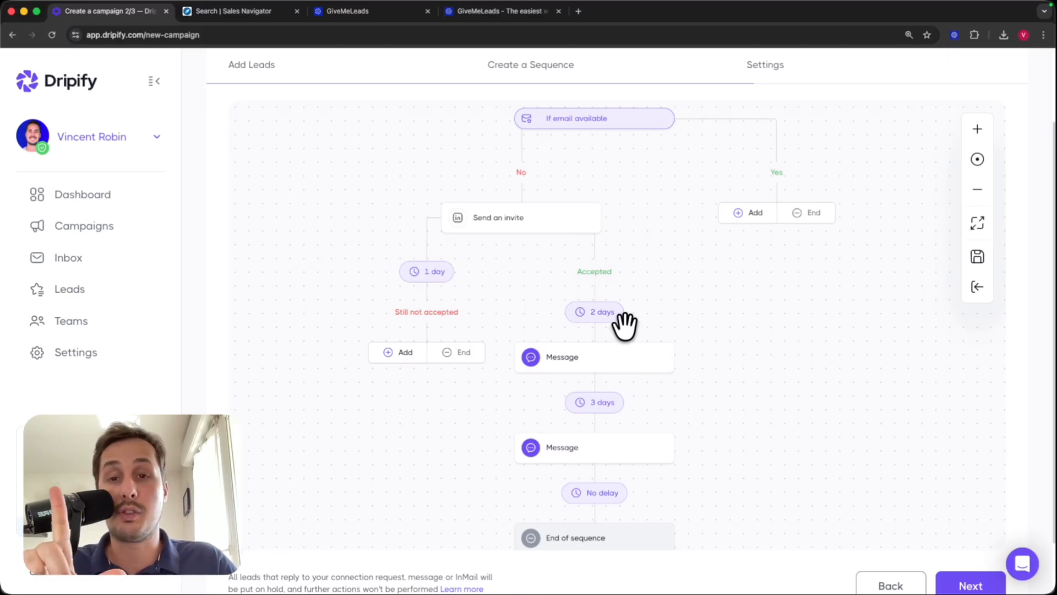
scroll(663, 363, down, 3)
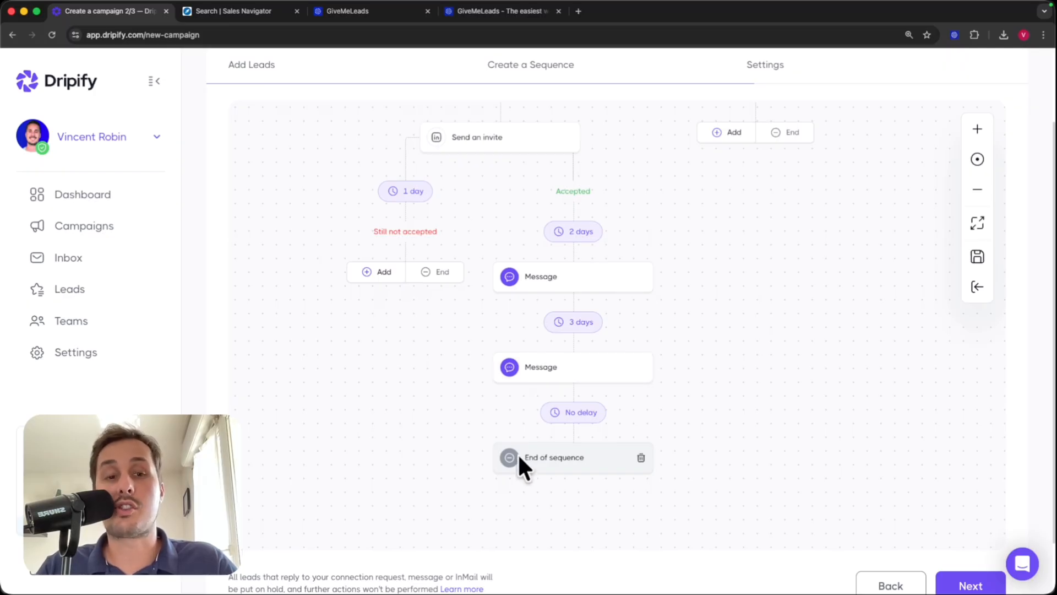
drag(675, 276, 628, 395)
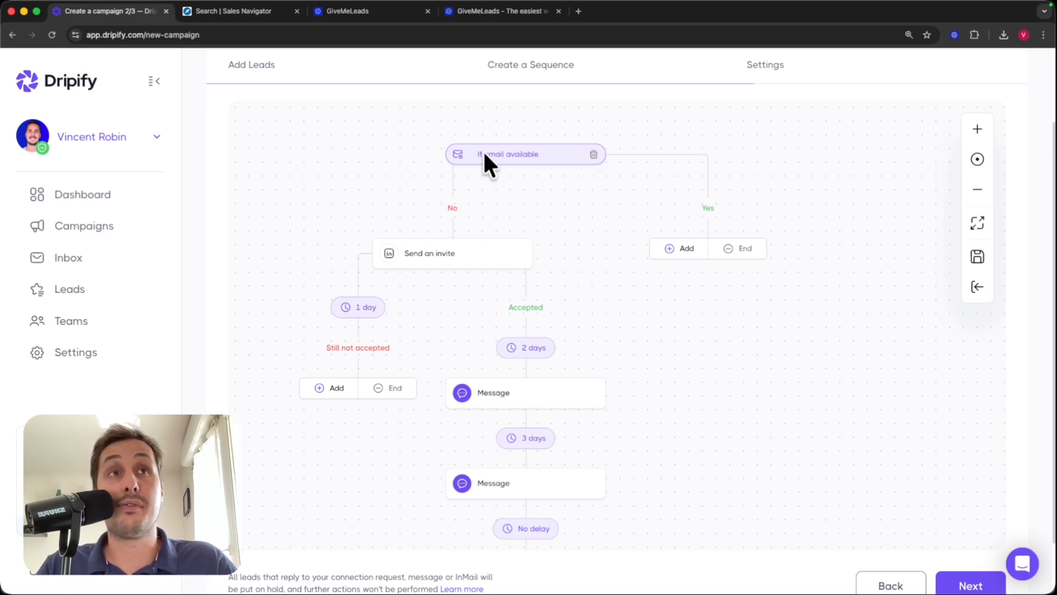
- Add a Send email step to the Yes branch with subject 'Export leads with verified emails'
click(680, 251)
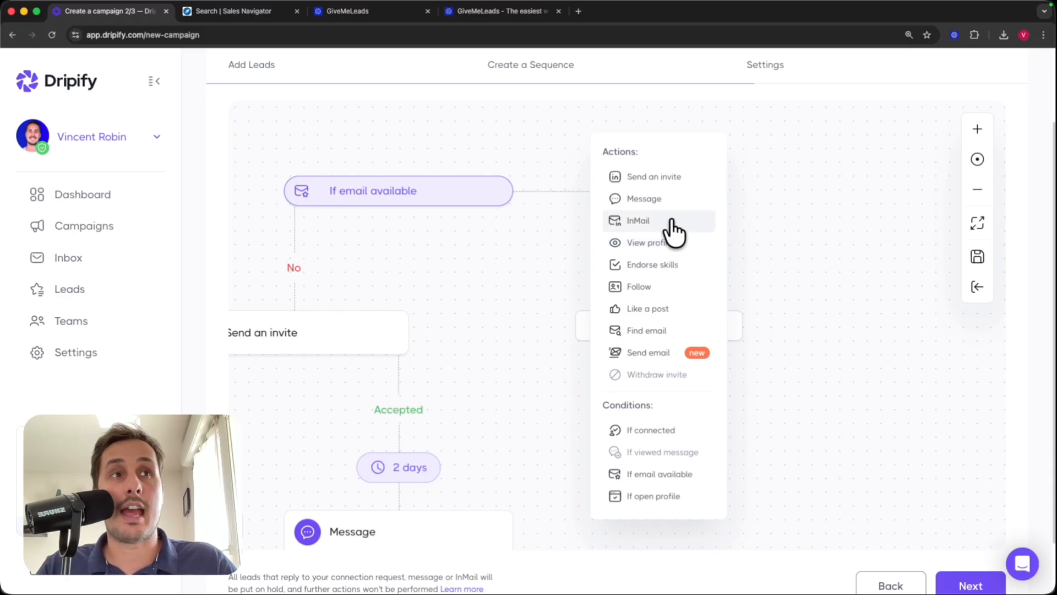
click(653, 356)
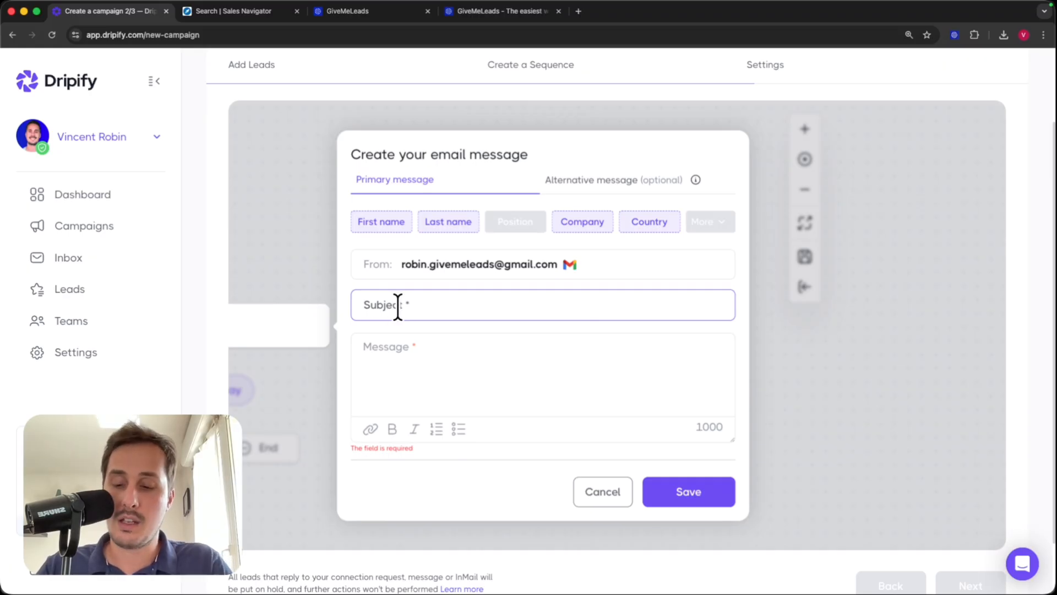
text(Export leads with veri)
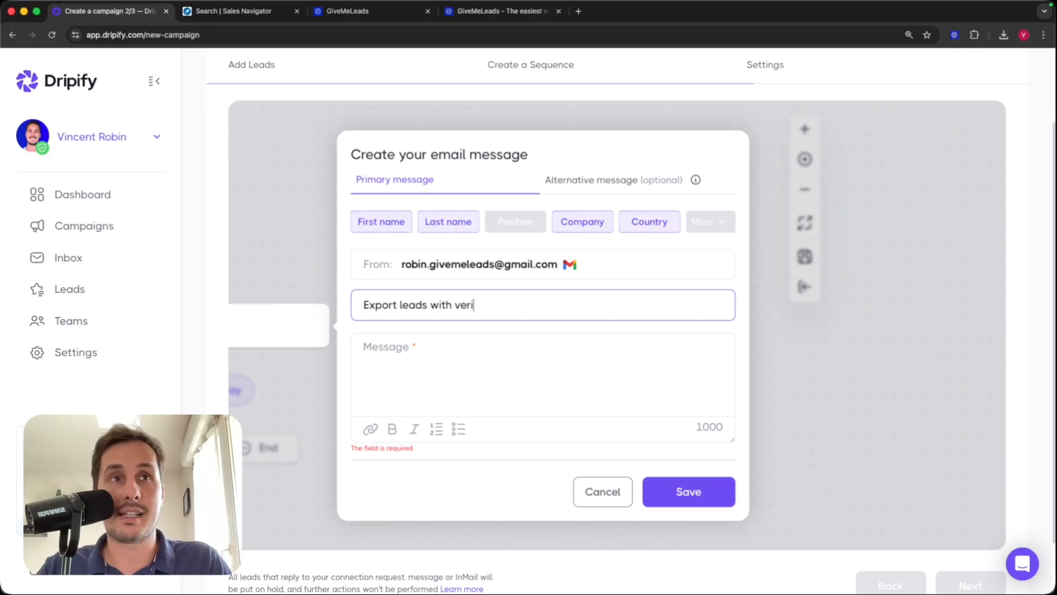
text(fied emails)
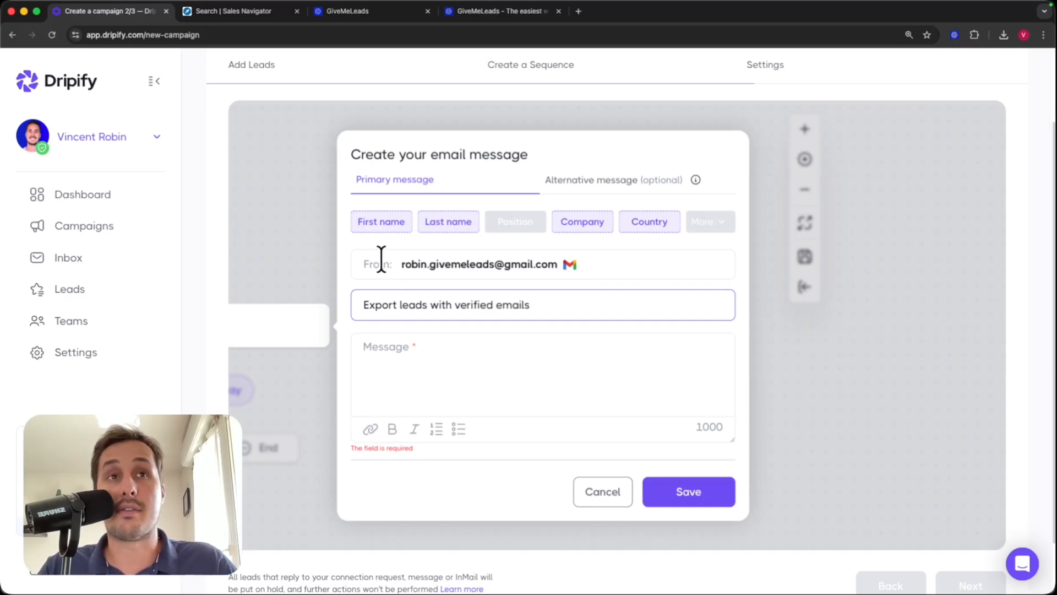
drag(402, 265, 618, 267)
click(626, 266)
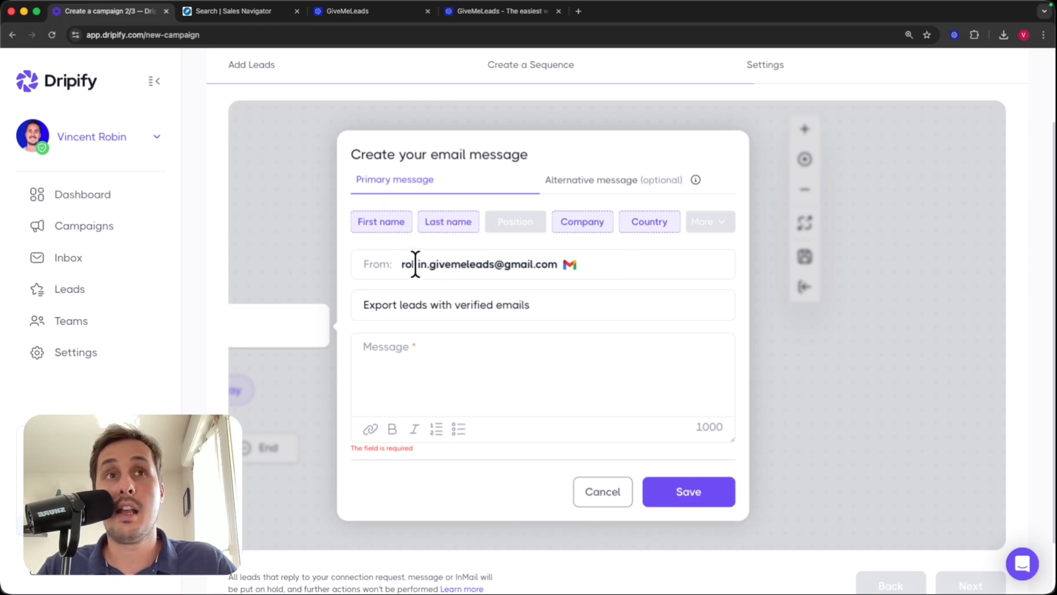
drag(400, 265, 511, 264)
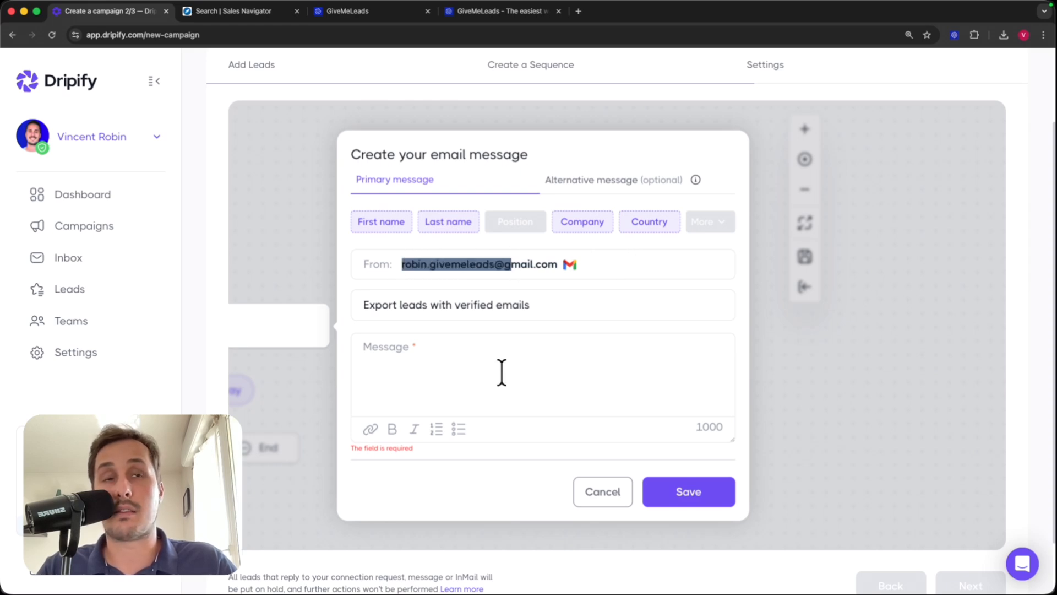
- Write the body: Hi First name, the Sales Navigator question, and a 'Best,' GiveMeLeads signature
click(466, 369)
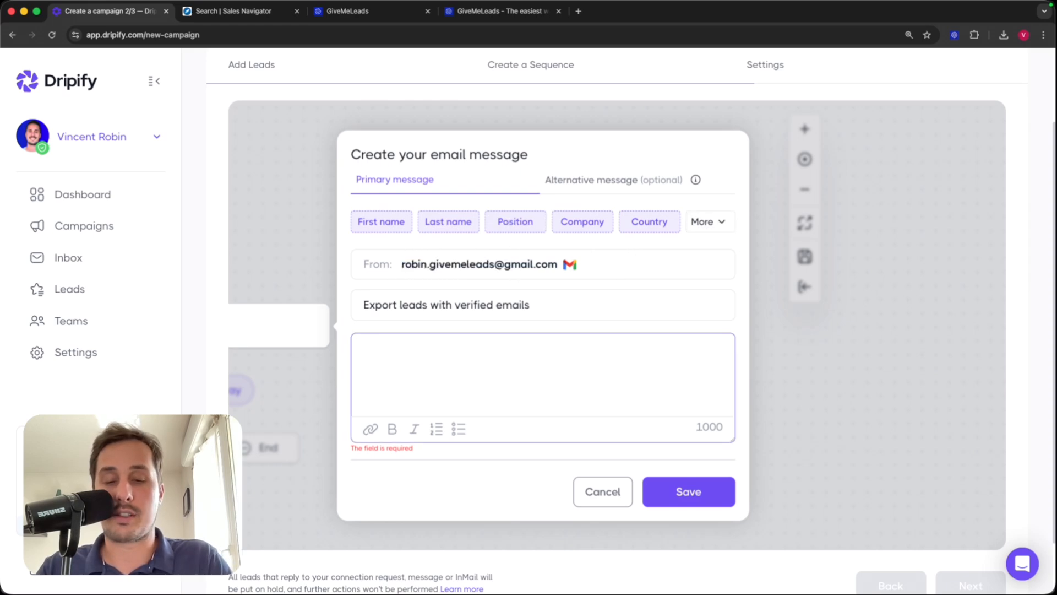
text(Hi)
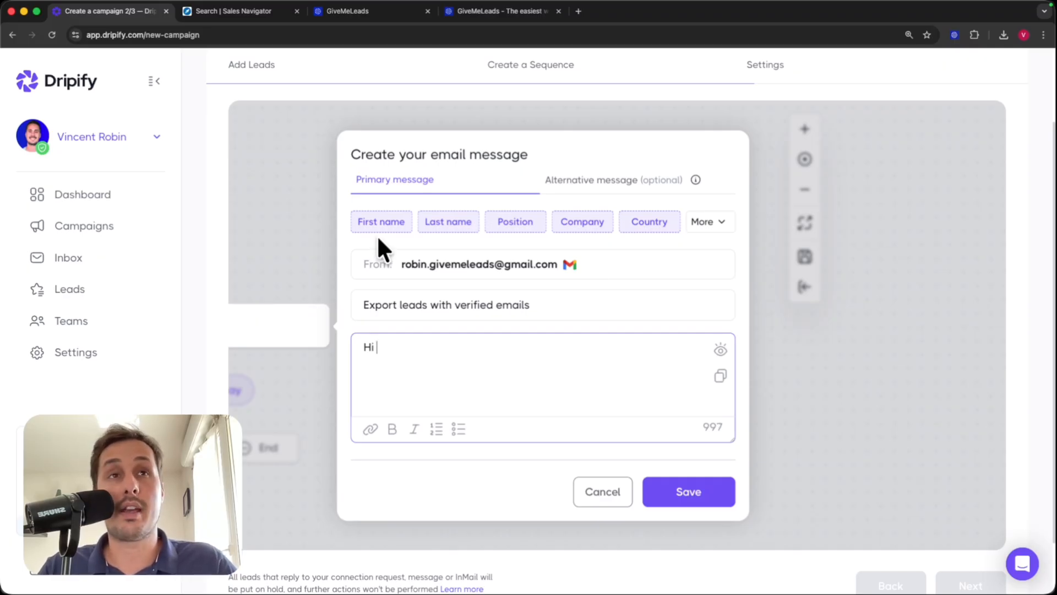
click(381, 224)
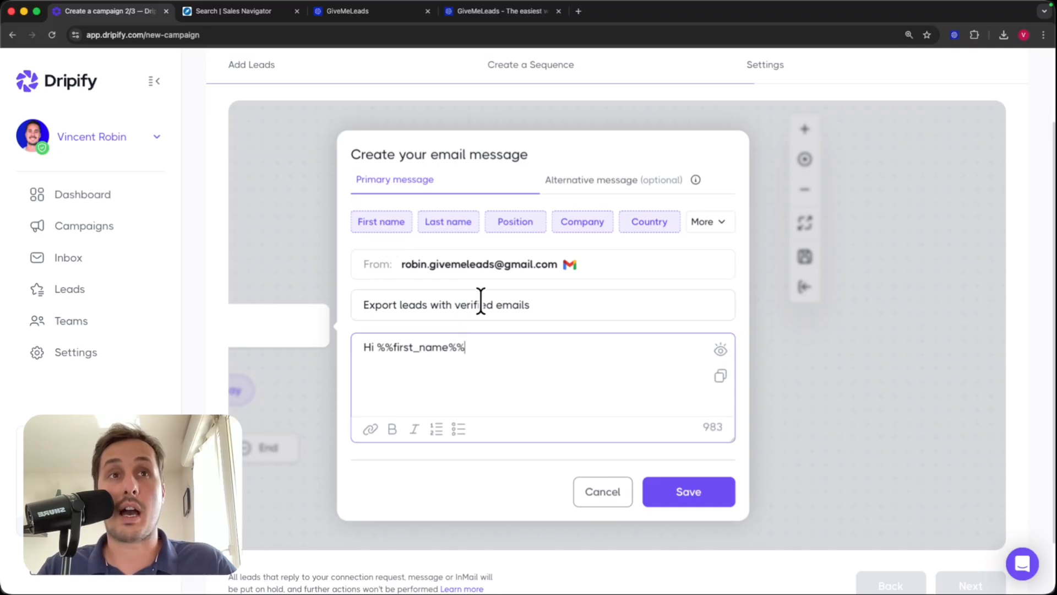
text(,)
key(Return)
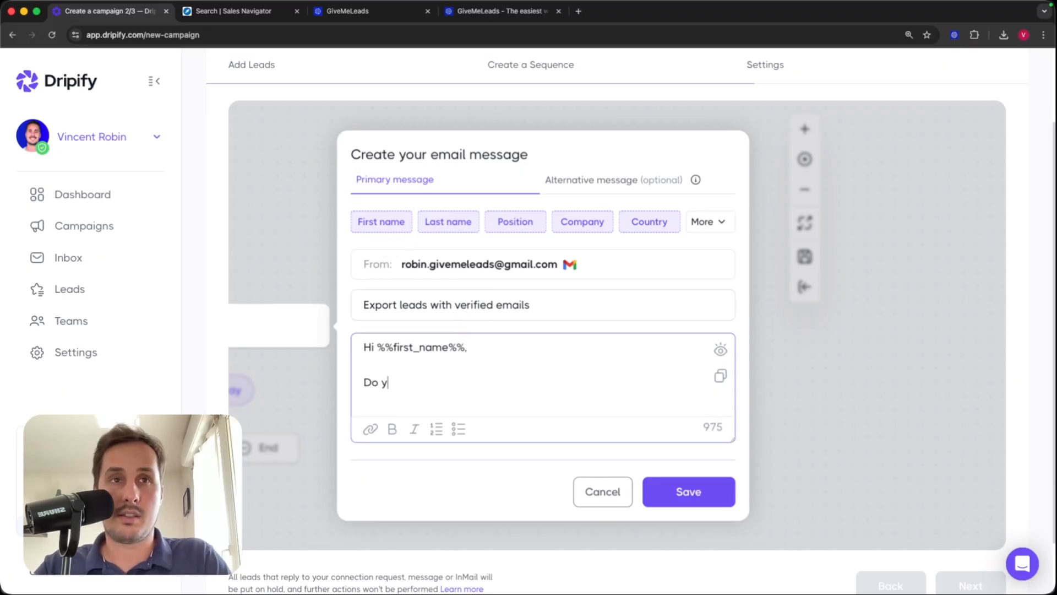
text(Do you use LinkedIn)
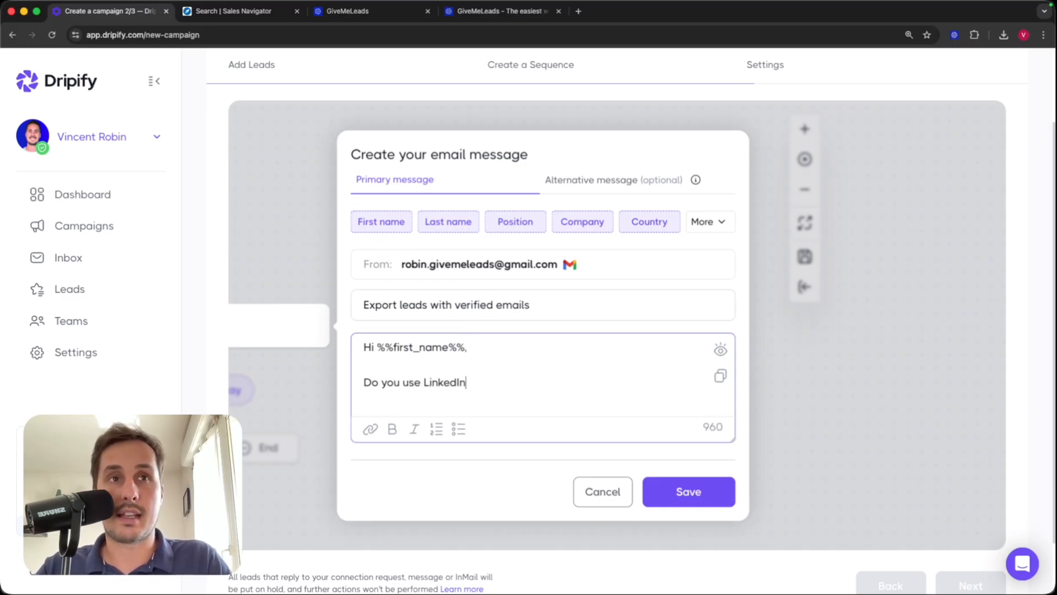
text( Sales Navigator to build your lis)
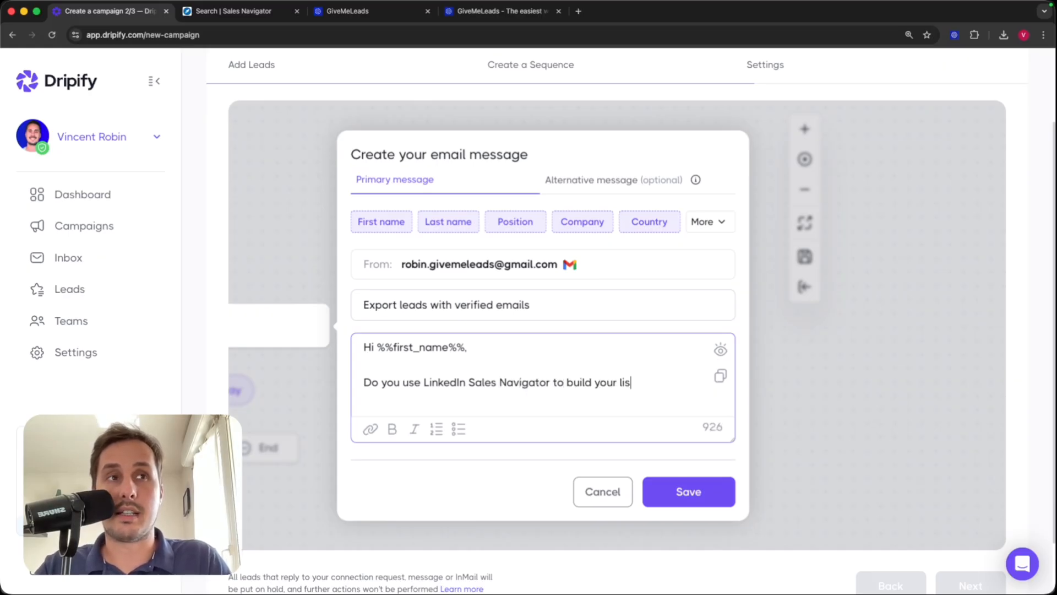
text(t of leads?)
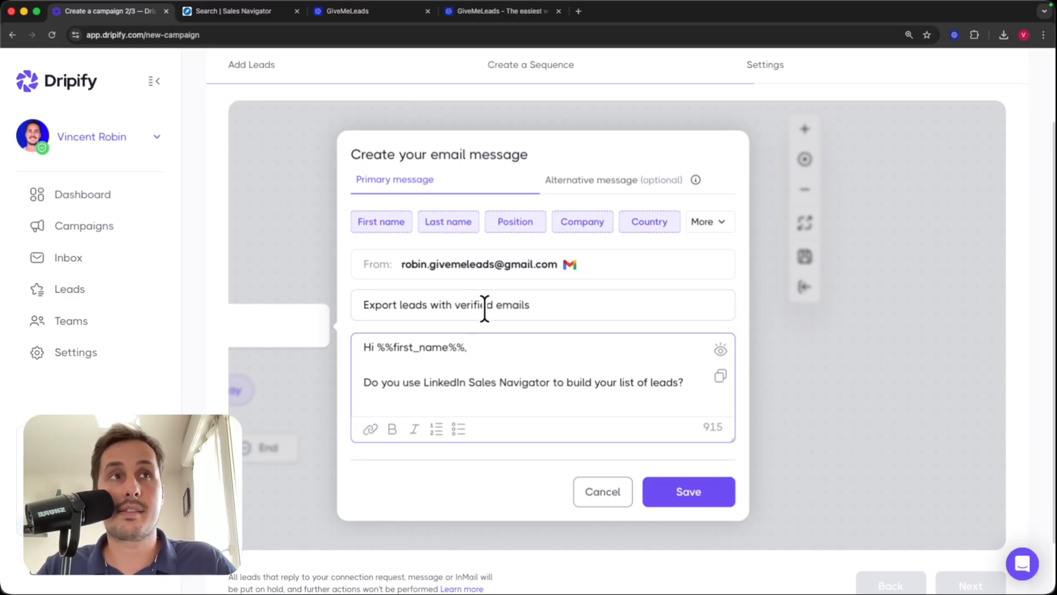
key(Return)
key(Return)
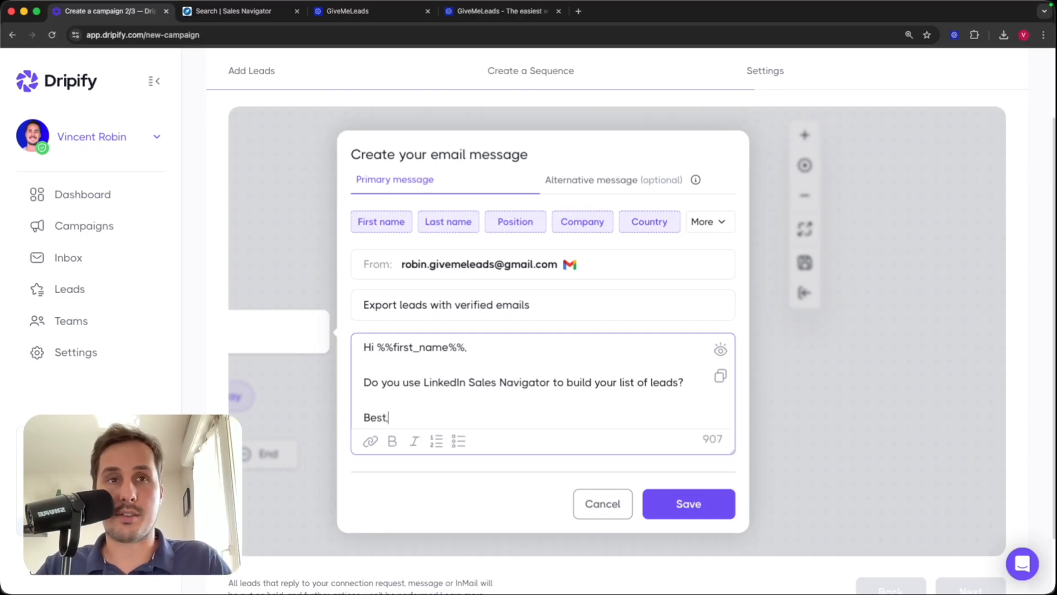
text(Best,)
key(Return)
key(Return)
text(Vincen)
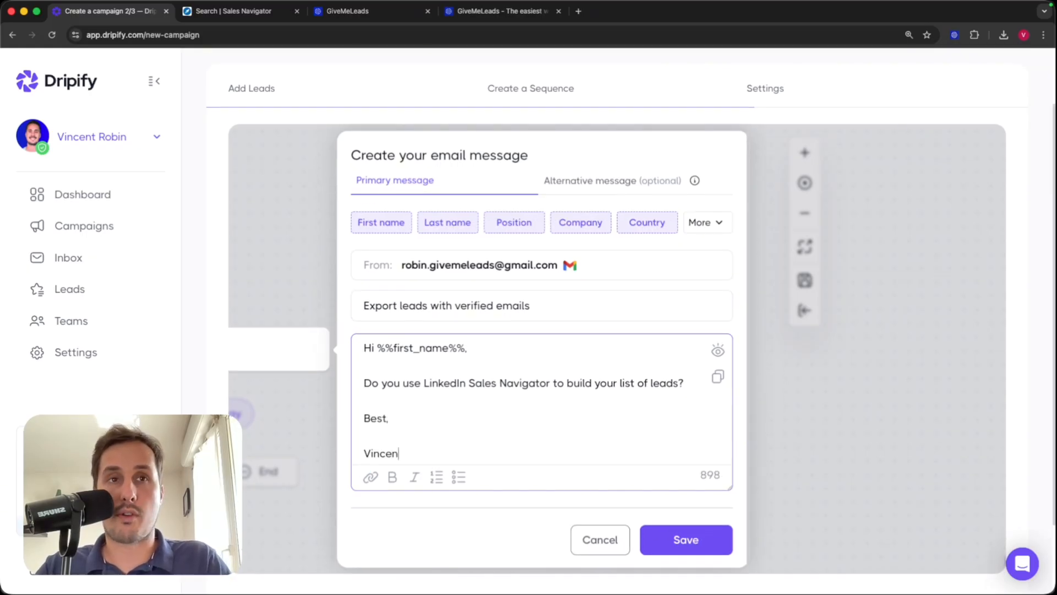
text(t from GiveM)
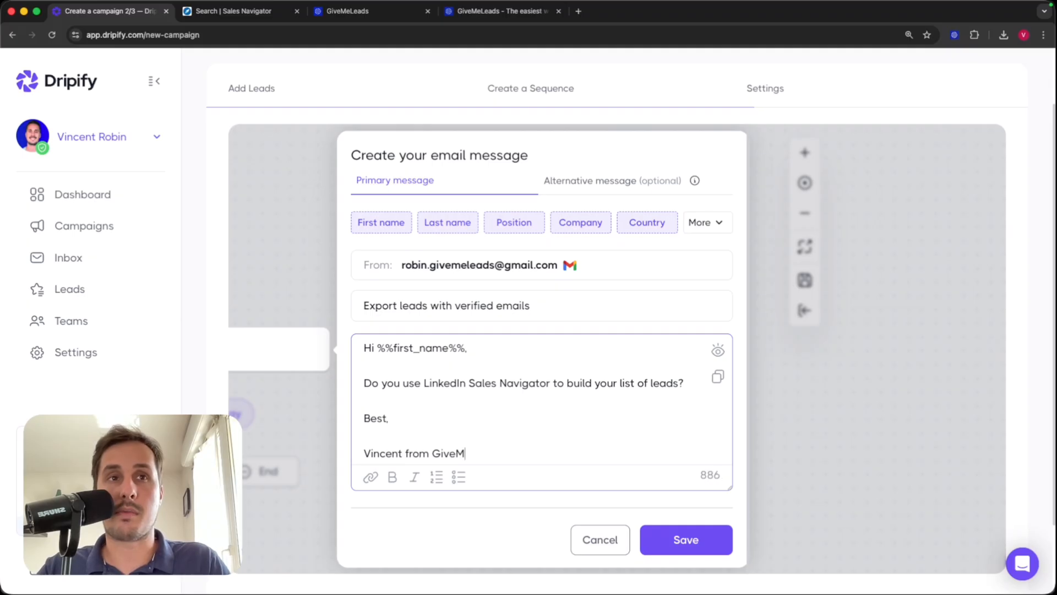
text(eLeads)
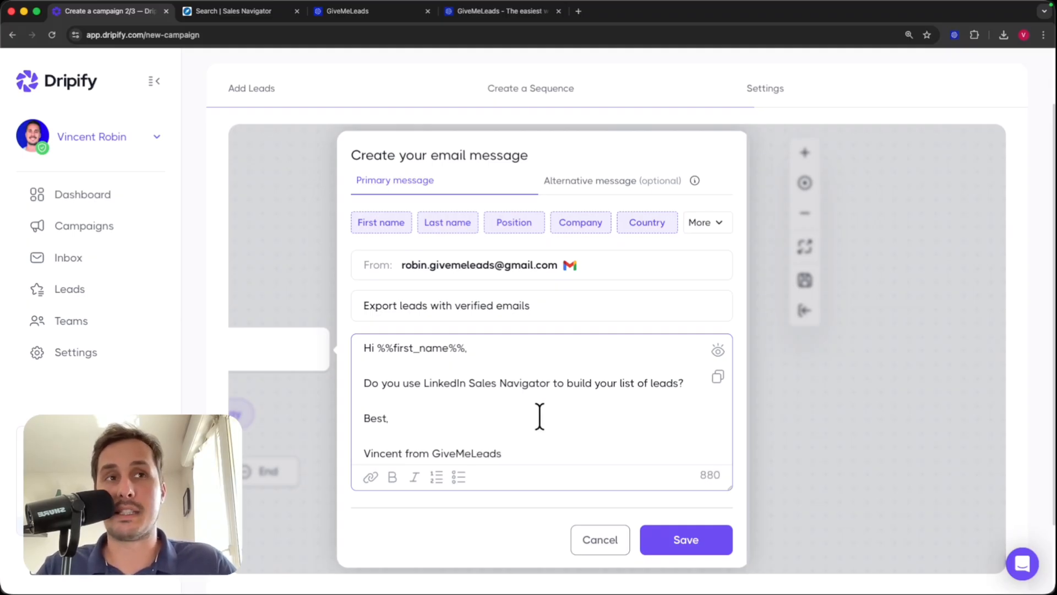
- Review the message body and open the email preview
drag(524, 453, 339, 347)
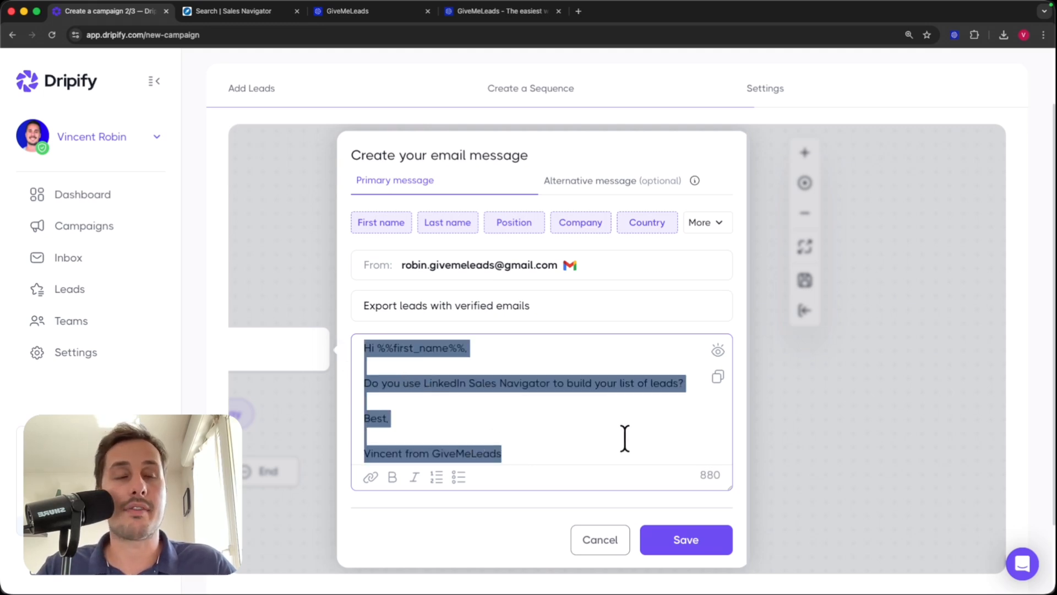
click(523, 452)
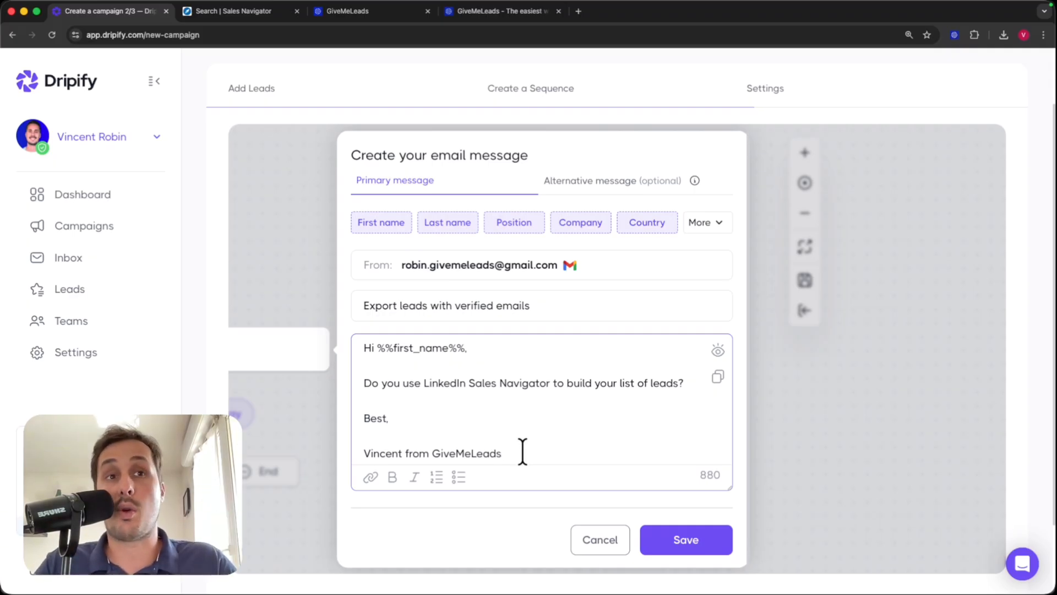
drag(522, 452, 332, 337)
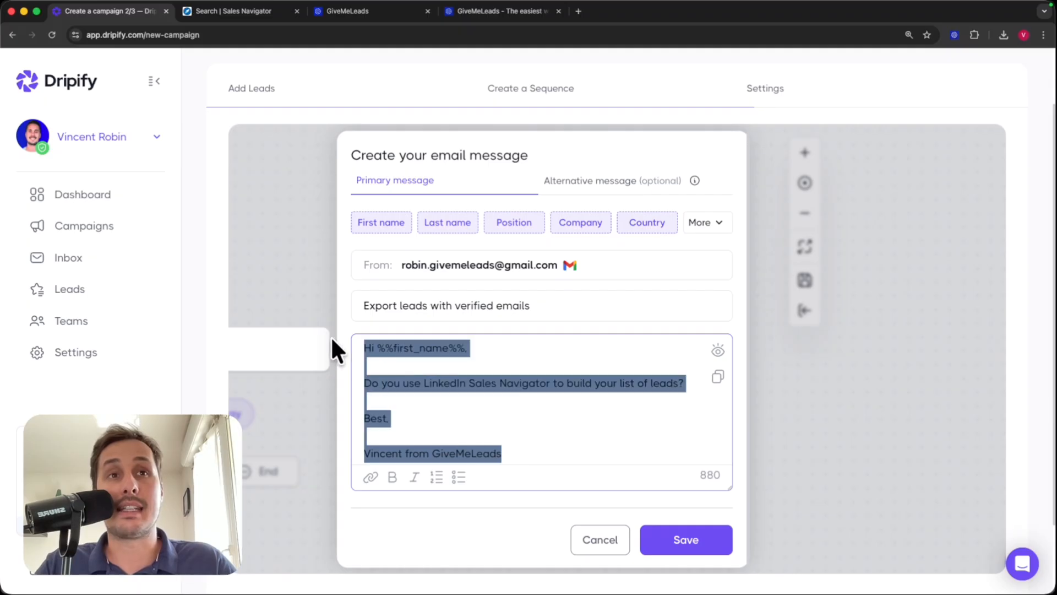
click(566, 452)
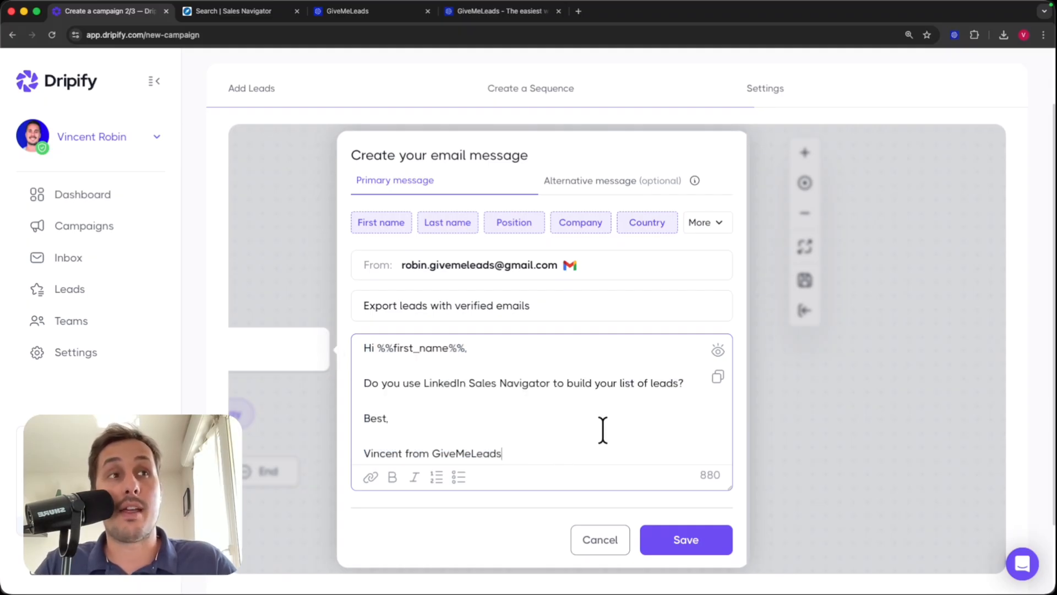
click(718, 353)
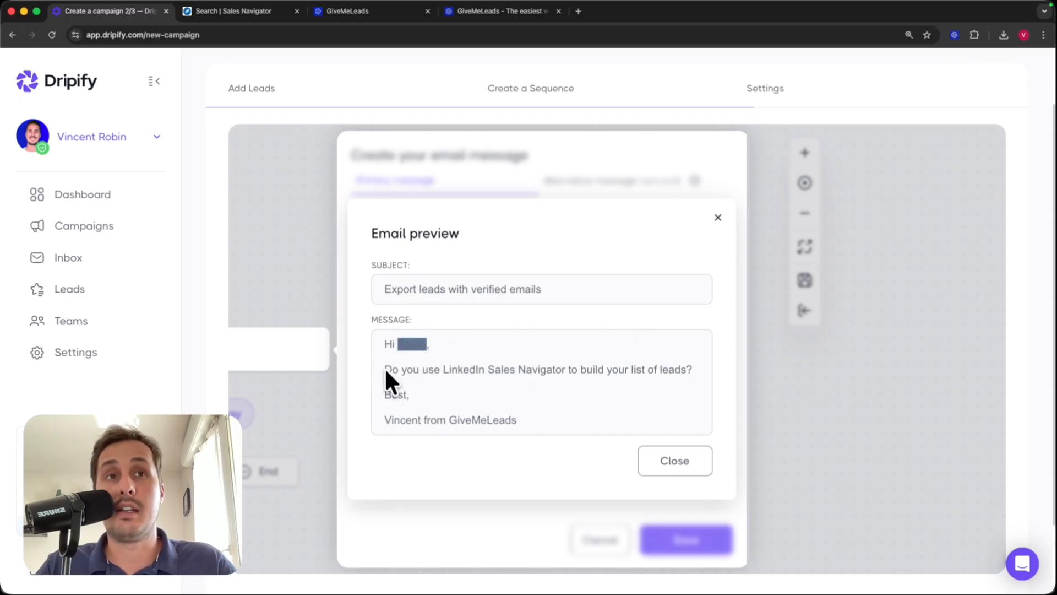
- Check the personalised preview, save the email step, and open the 1-day delay after it
drag(385, 368, 492, 371)
click(554, 375)
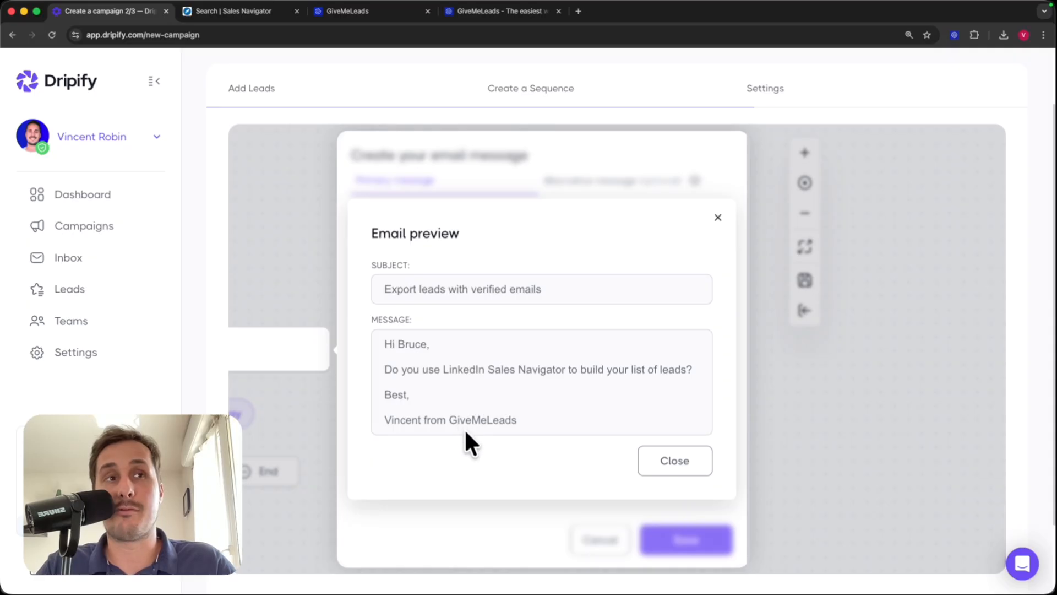
click(679, 463)
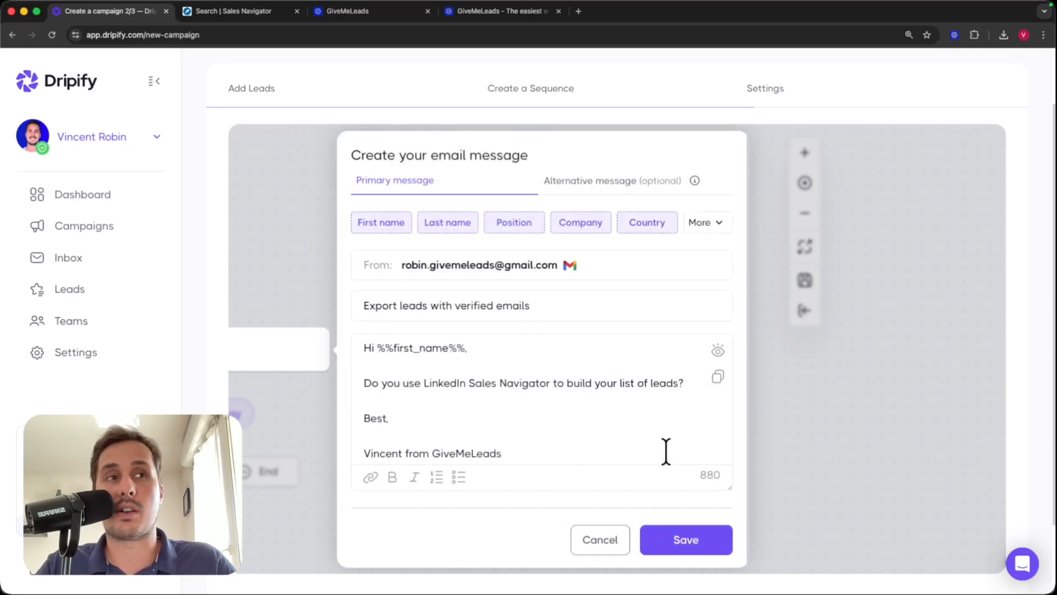
click(708, 548)
drag(767, 541, 723, 445)
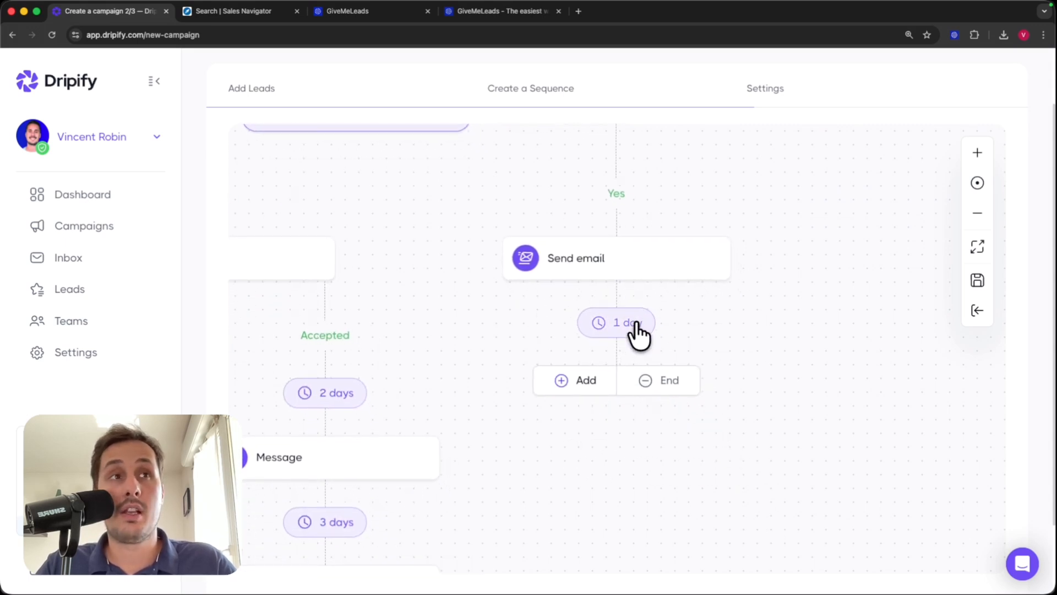
click(603, 326)
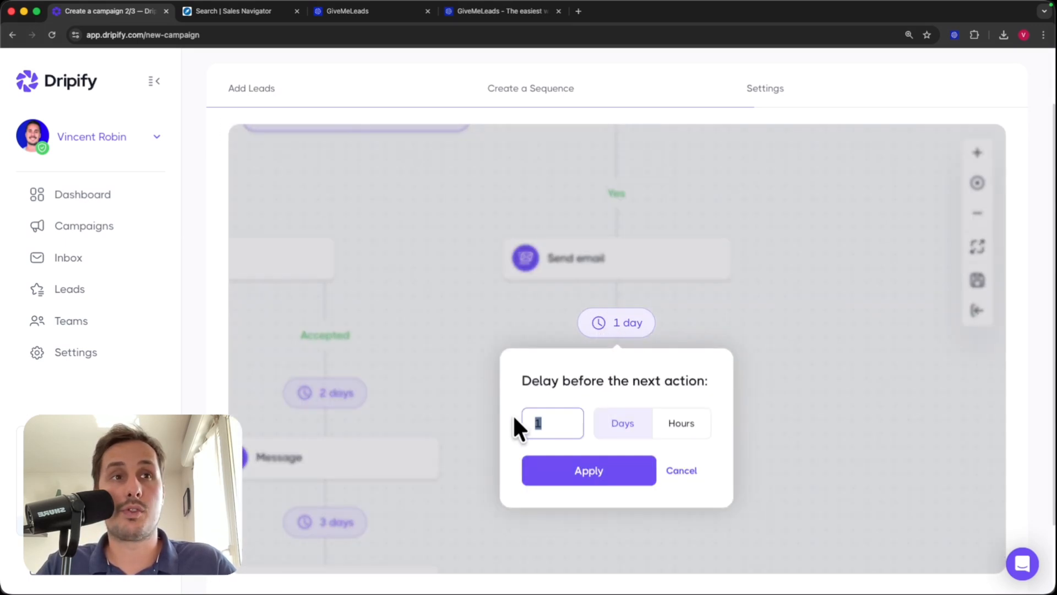
- Set the wait after the first email to 2 days and add a second email step
text(2)
key(Return)
click(567, 387)
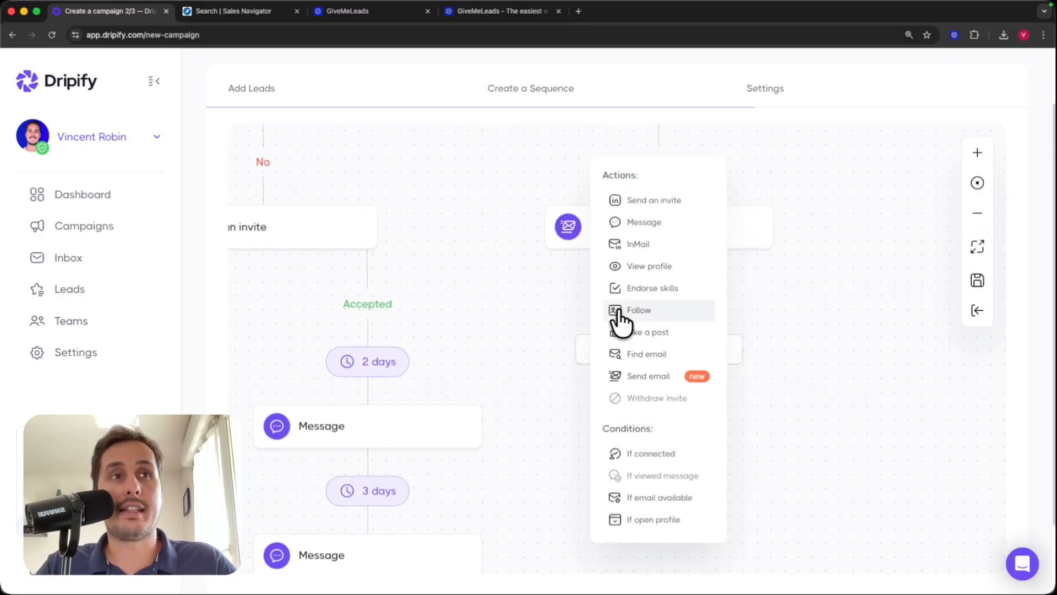
click(661, 375)
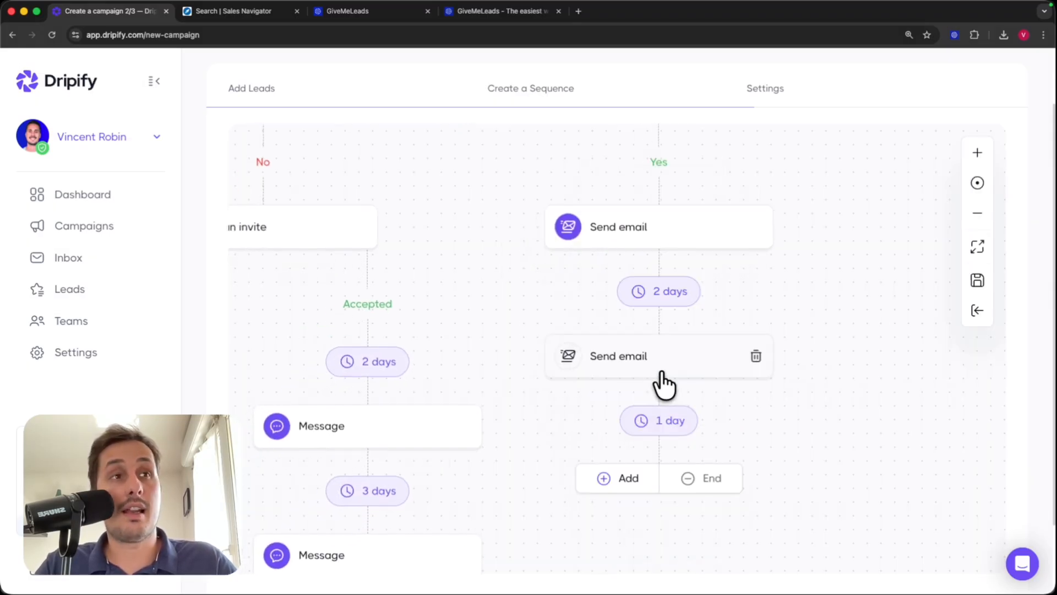
- Give the second email subject 'Export leads' and body 'Quick follow-up', then save it
click(649, 344)
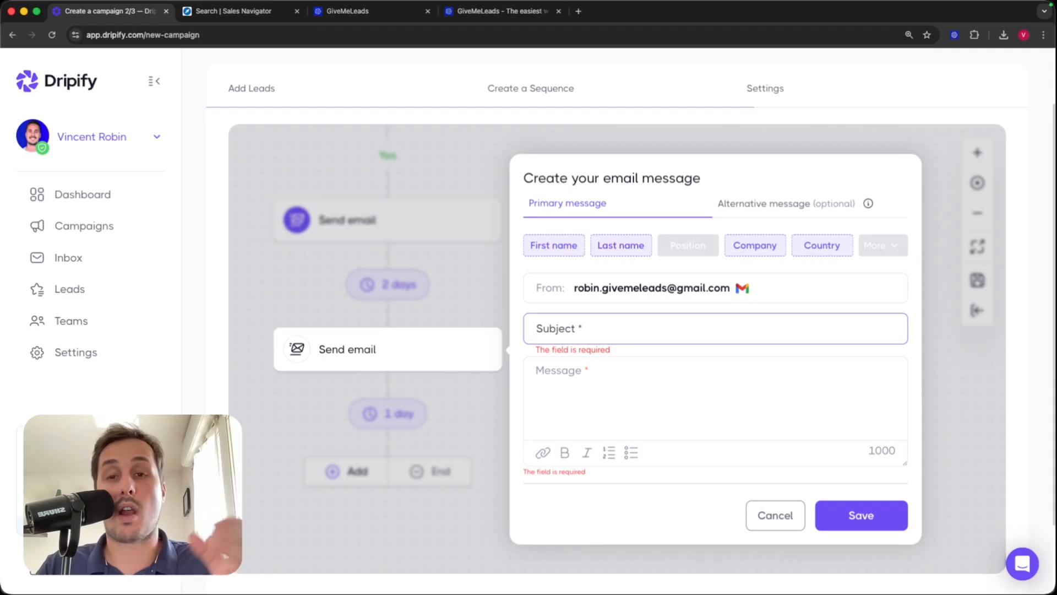
text(Export leads)
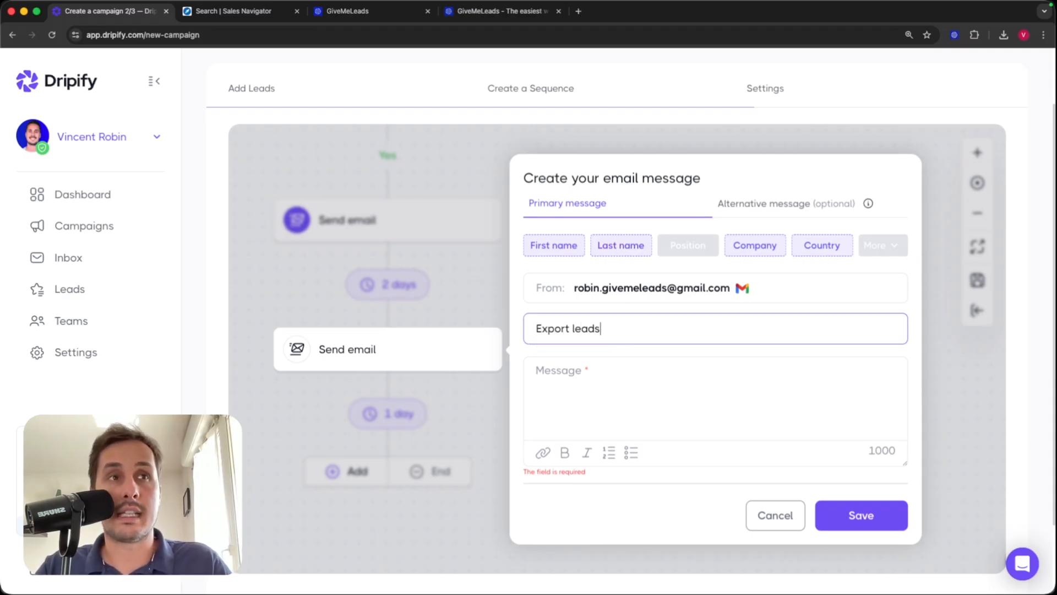
click(614, 427)
text(Qui)
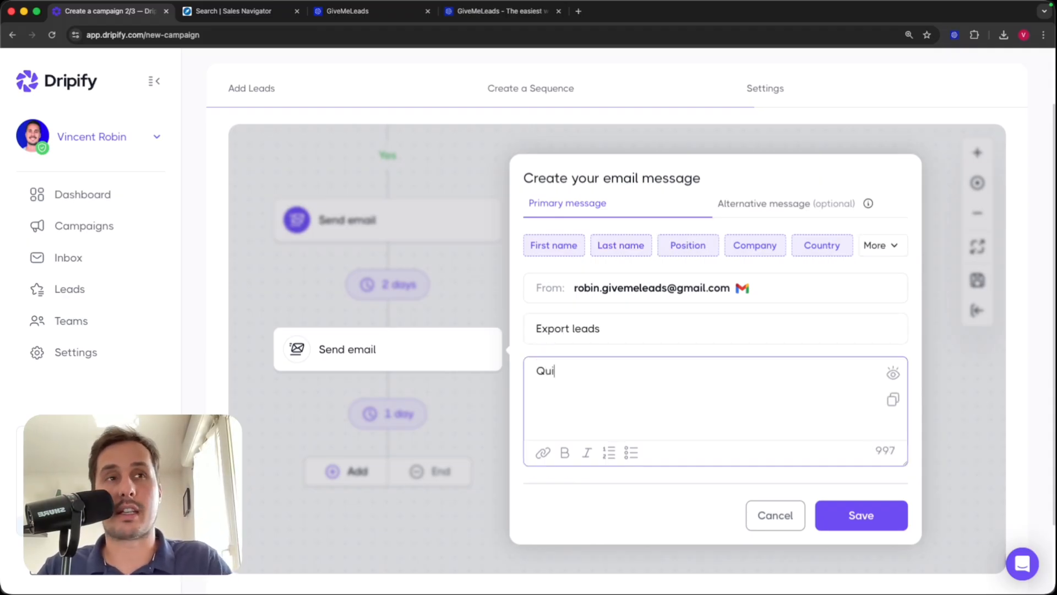
text(ck foll)
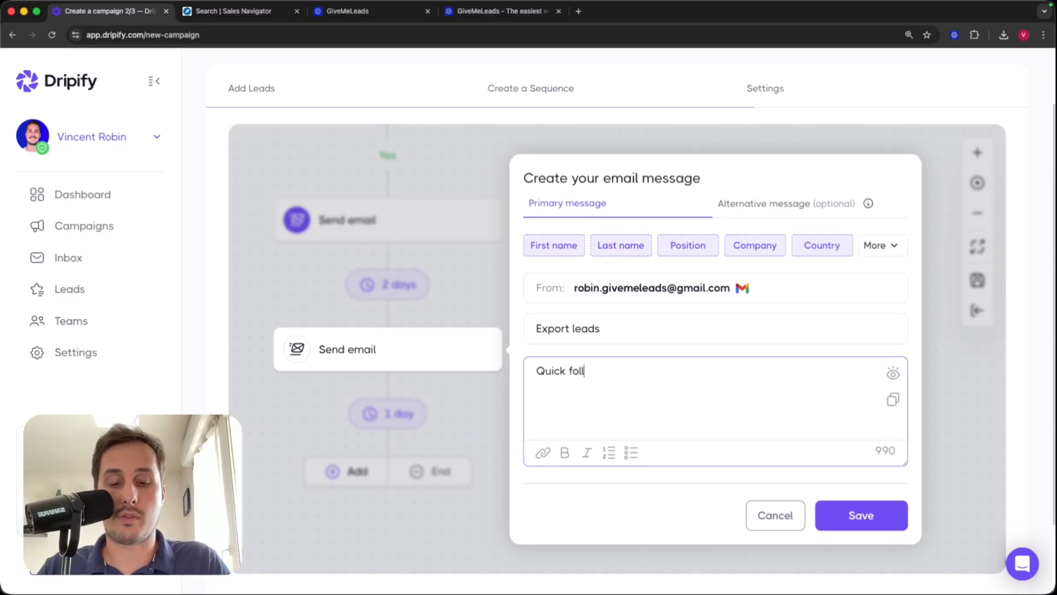
text(ow-up)
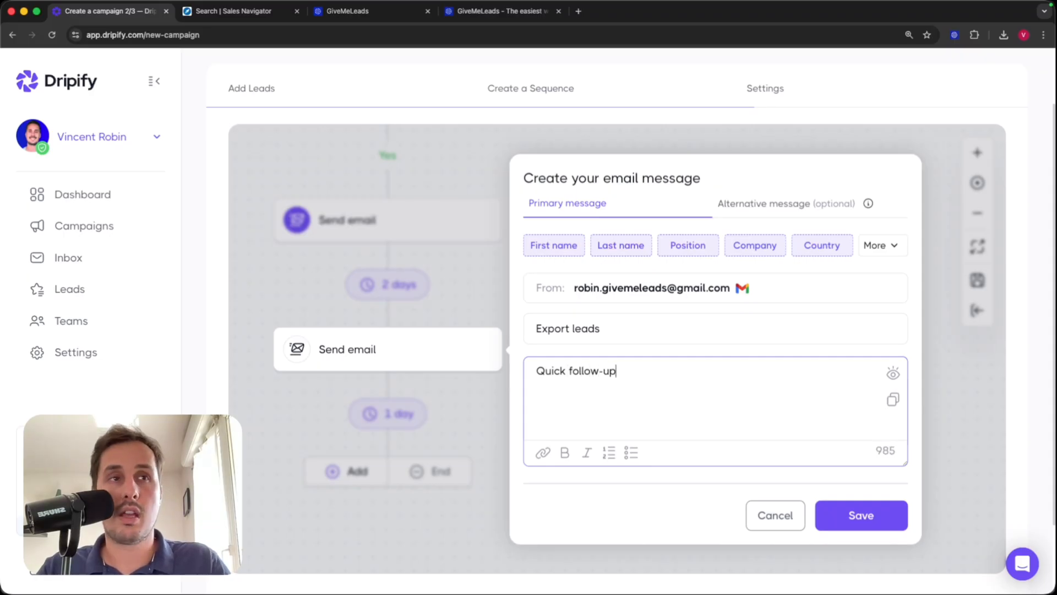
click(858, 515)
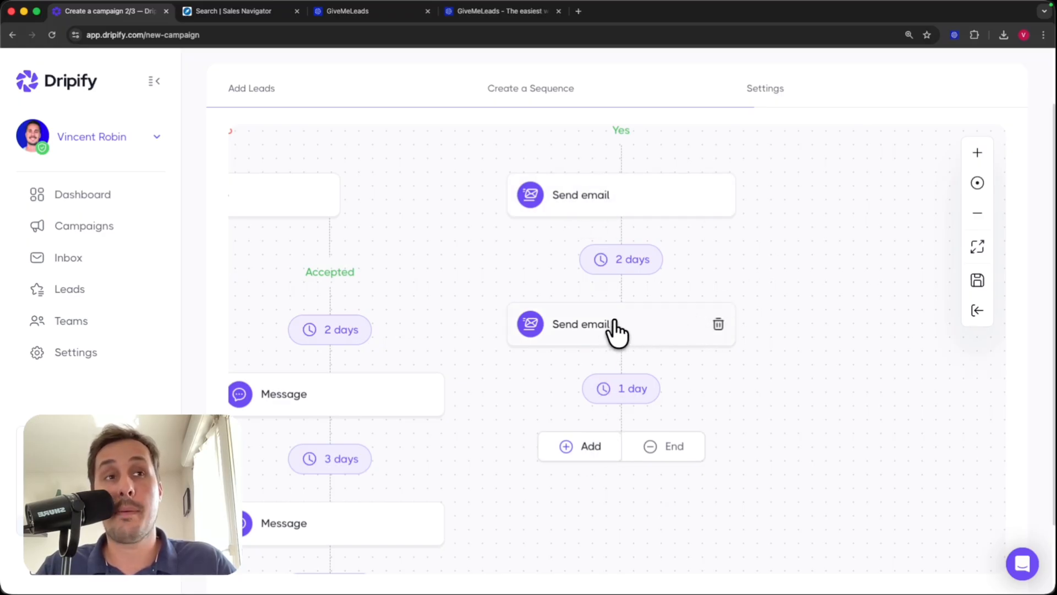
- Add a connection invite step after the follow-up email on the Yes branch
click(586, 446)
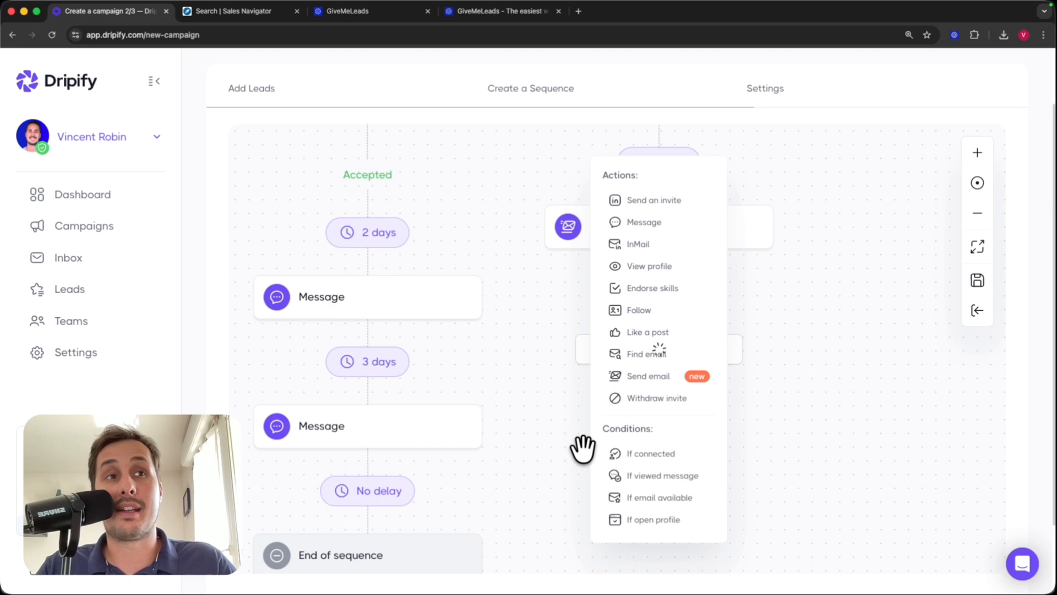
click(652, 201)
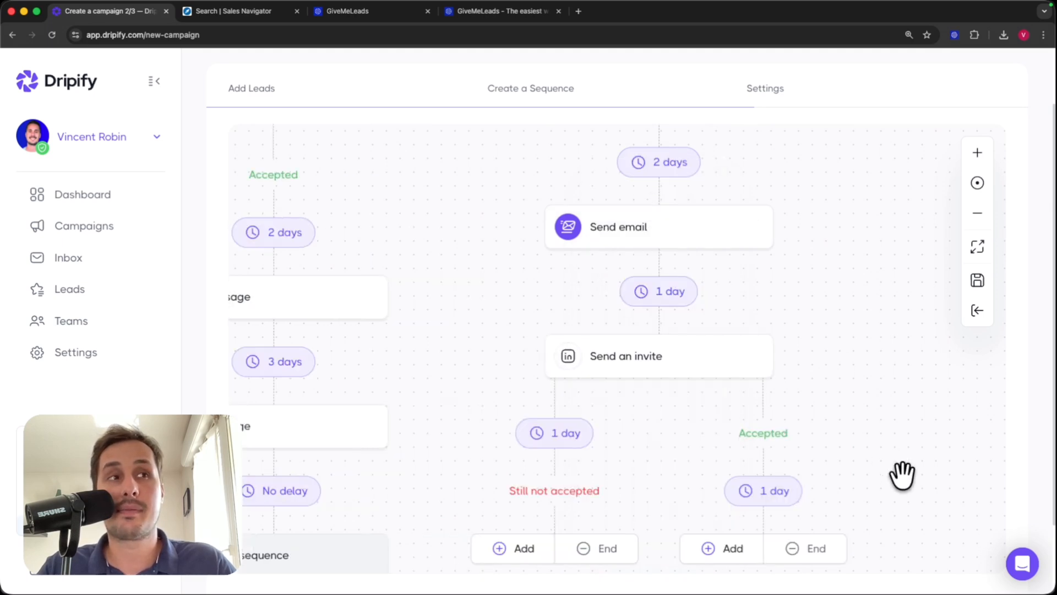
drag(901, 477, 850, 387)
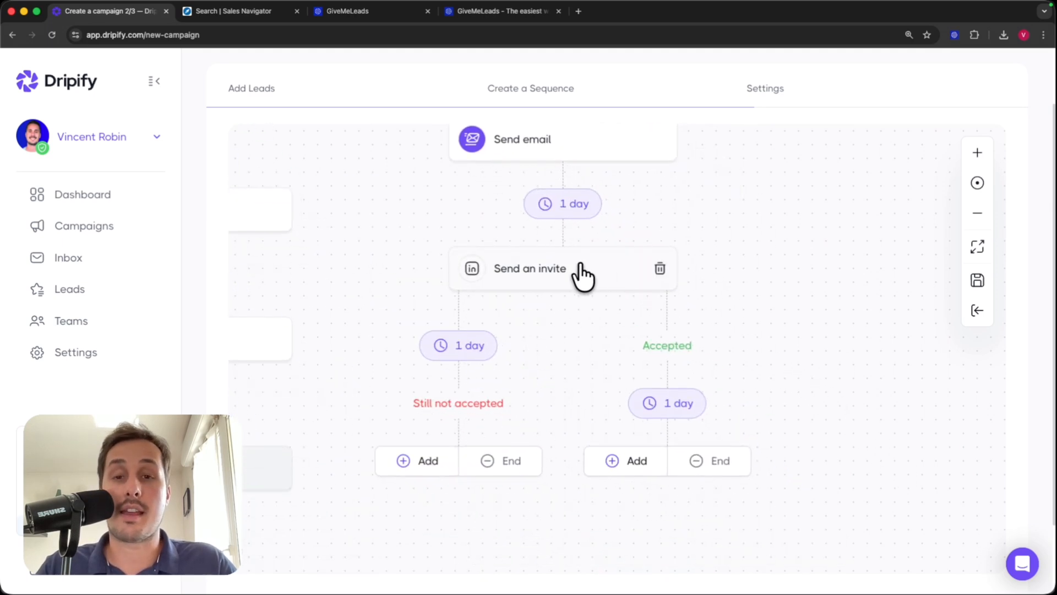
- Add a LinkedIn message on the accepted path: 'Hi First name, Do you use LinkedIn?', and save
click(625, 463)
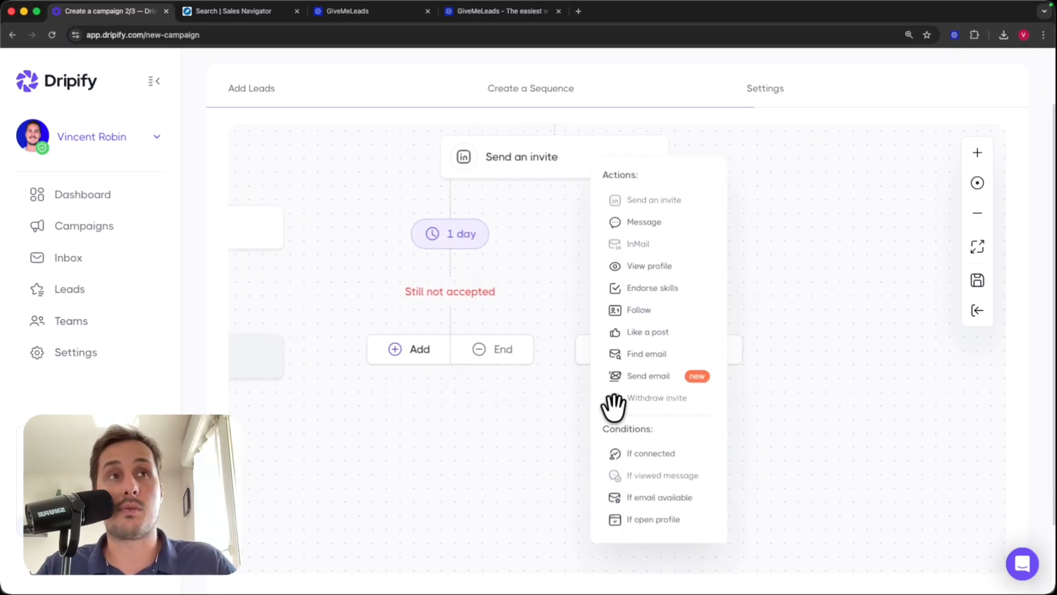
click(674, 222)
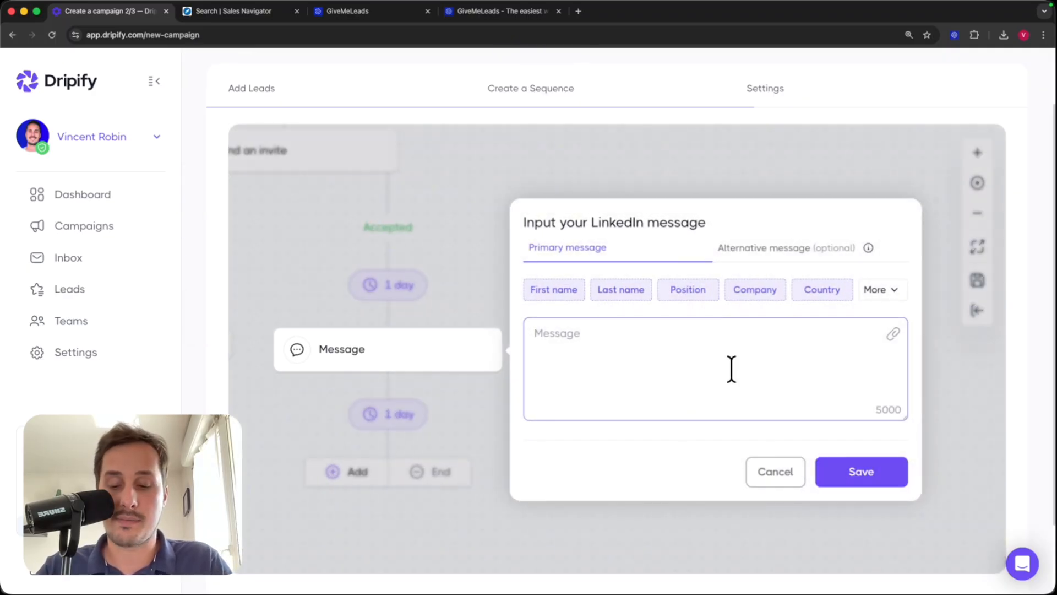
text(Hi)
click(530, 291)
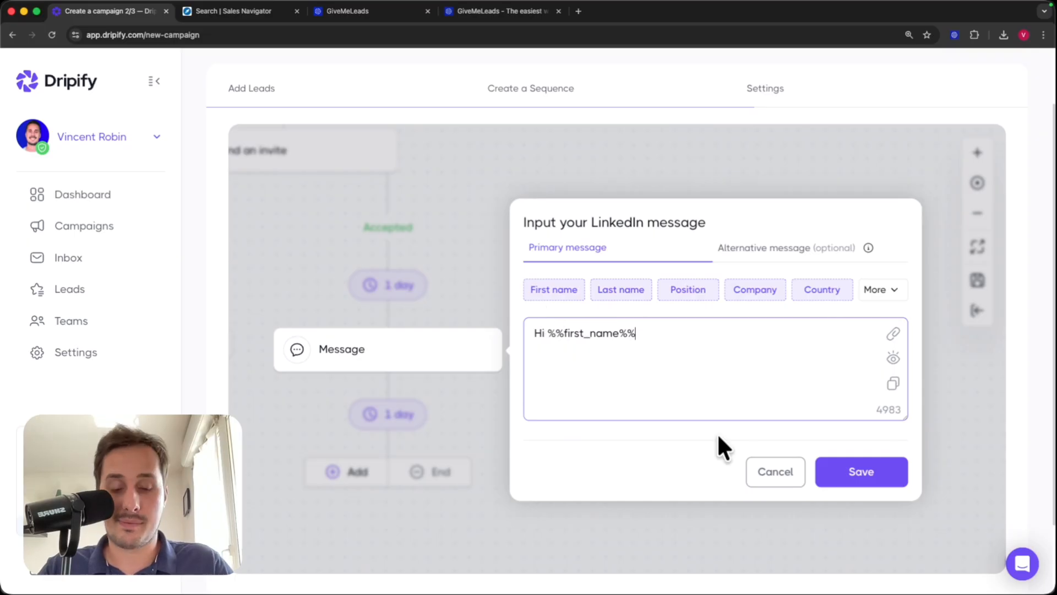
text(,)
key(Return)
key(Return)
text(Do you use Lin)
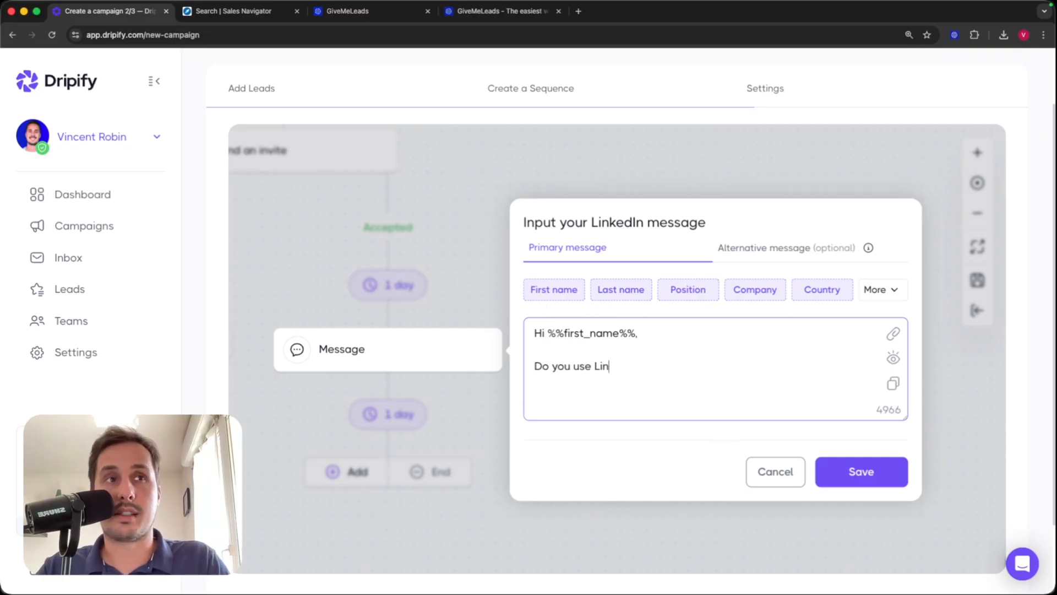
text(kedIn ?)
click(873, 479)
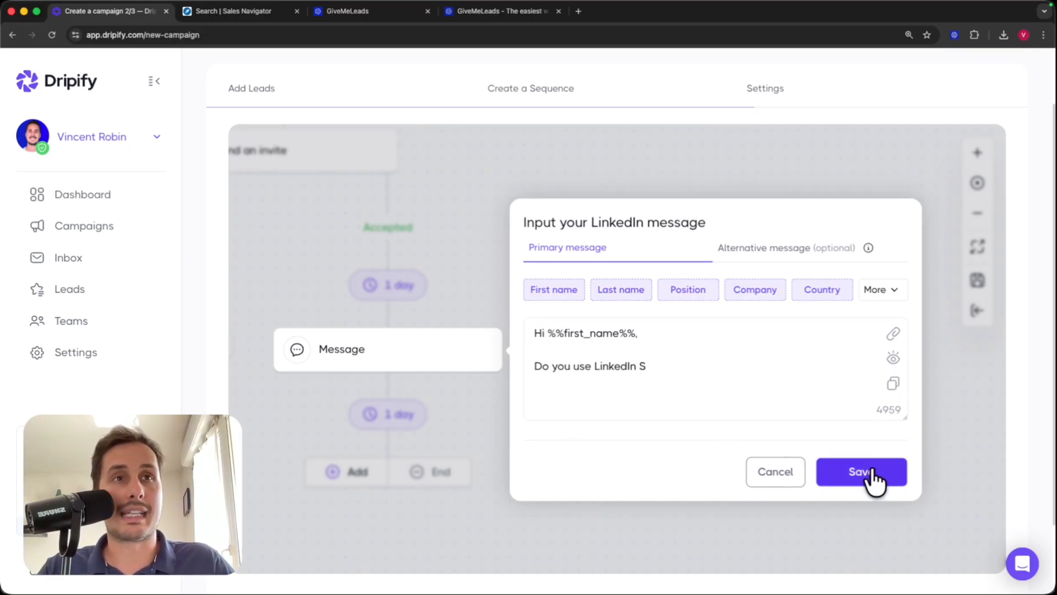
- Change the wait after that message from 1 day to 2 days
click(659, 376)
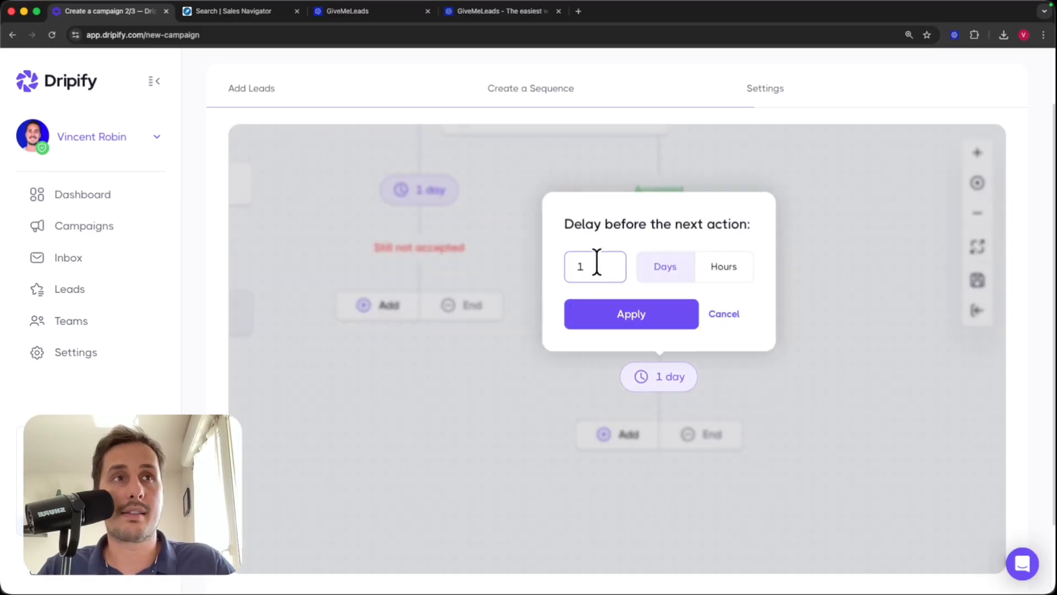
click(595, 266)
key(BackSpace)
text(2)
click(593, 301)
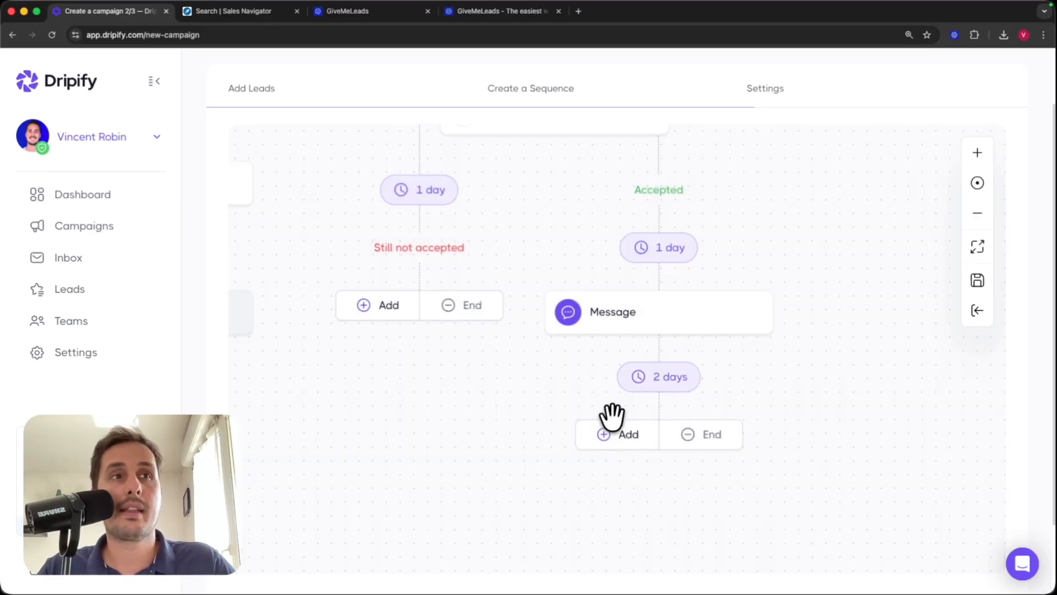
- Add a LinkedIn message reading 'Quick follow-up' after the 2-day wait
click(608, 433)
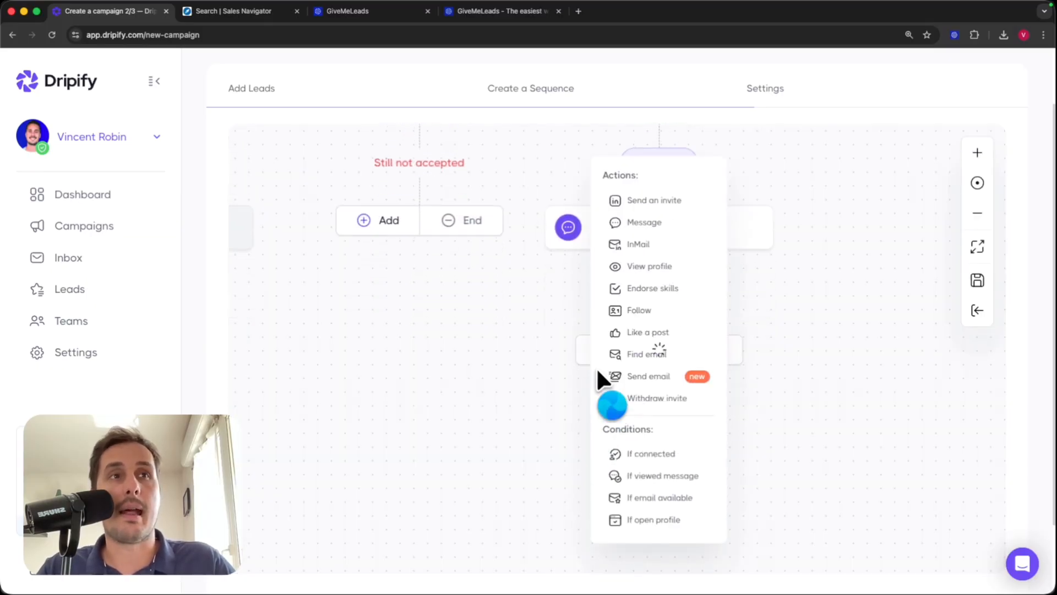
click(652, 223)
click(659, 370)
text(Quick follow-up)
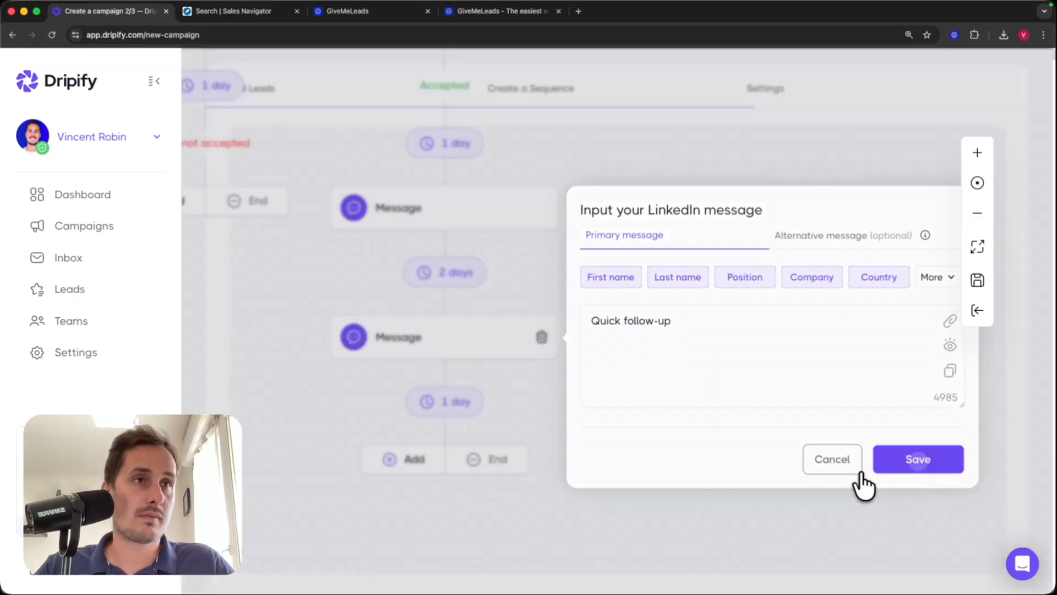
click(876, 465)
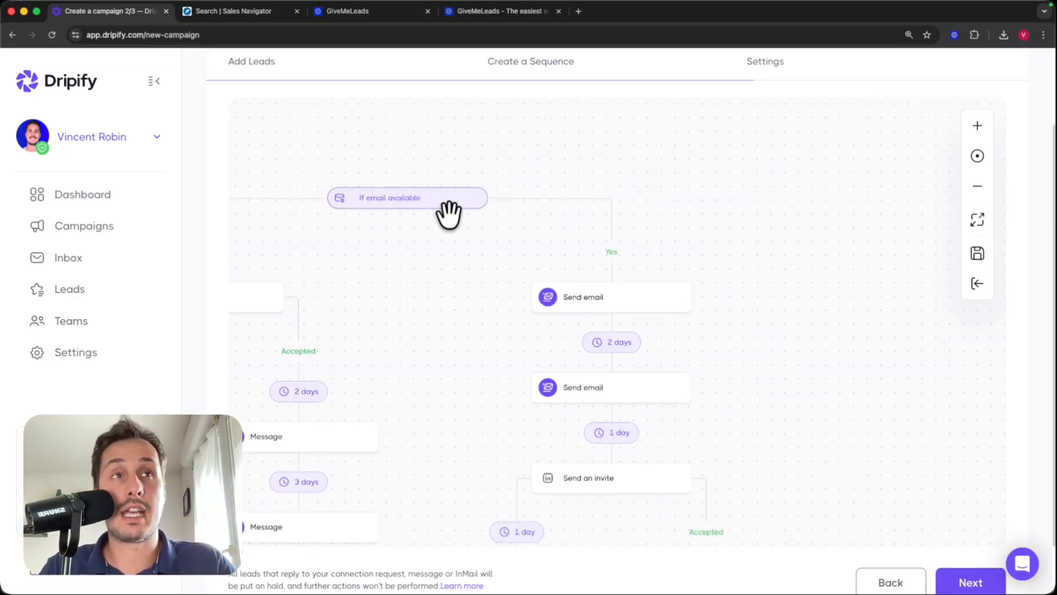
drag(751, 356, 680, 306)
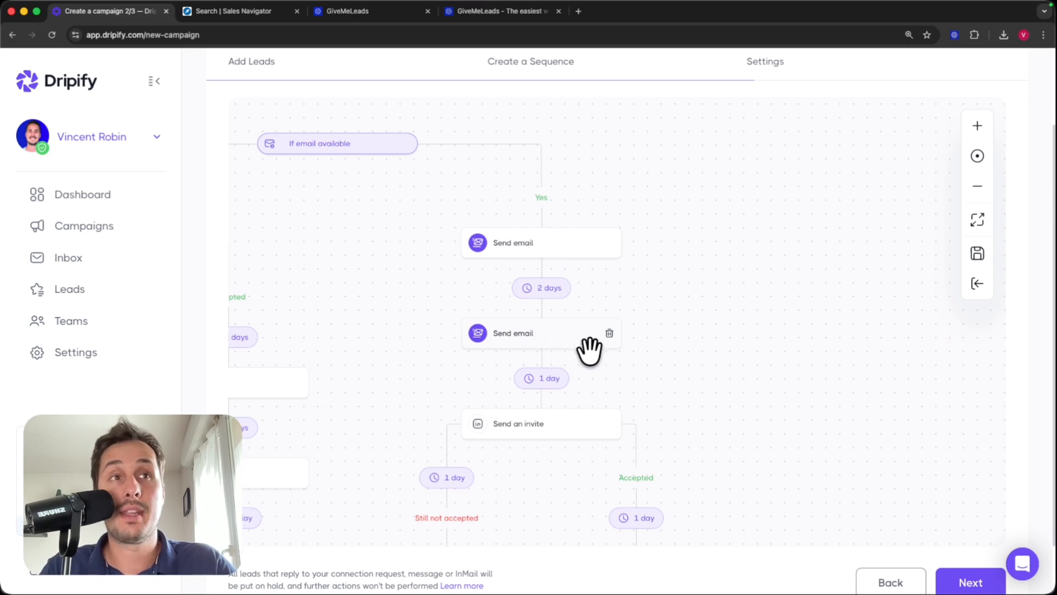
scroll(620, 354, down, 2)
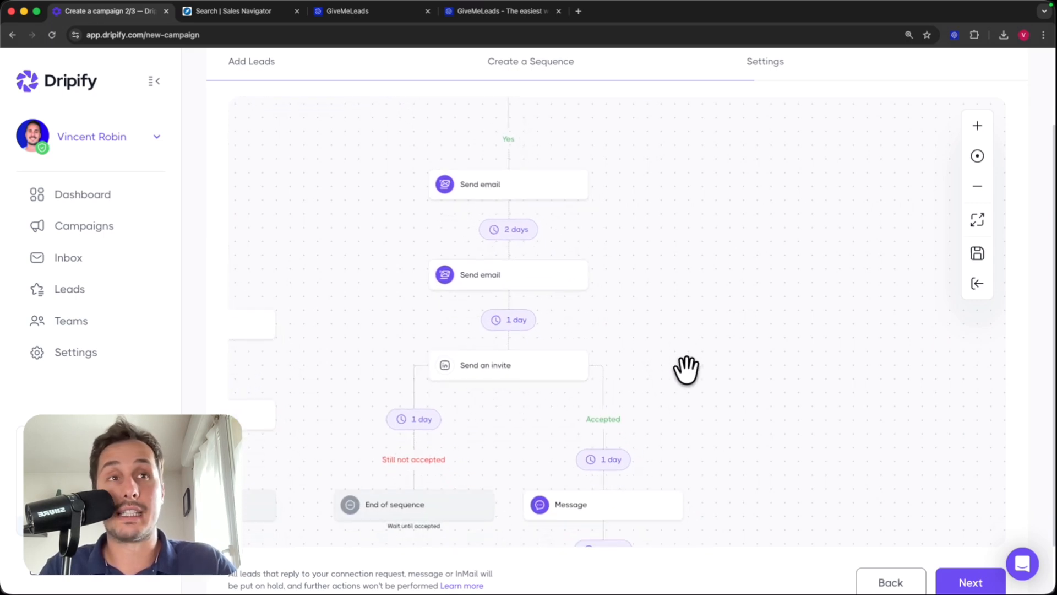
drag(685, 371, 675, 308)
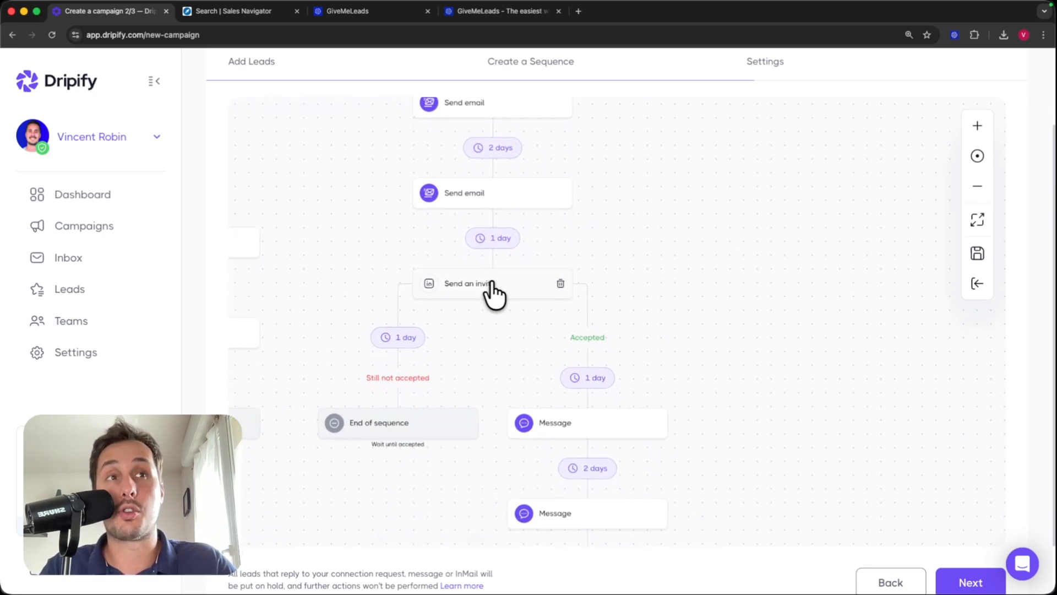
drag(579, 215, 590, 236)
drag(628, 373, 552, 296)
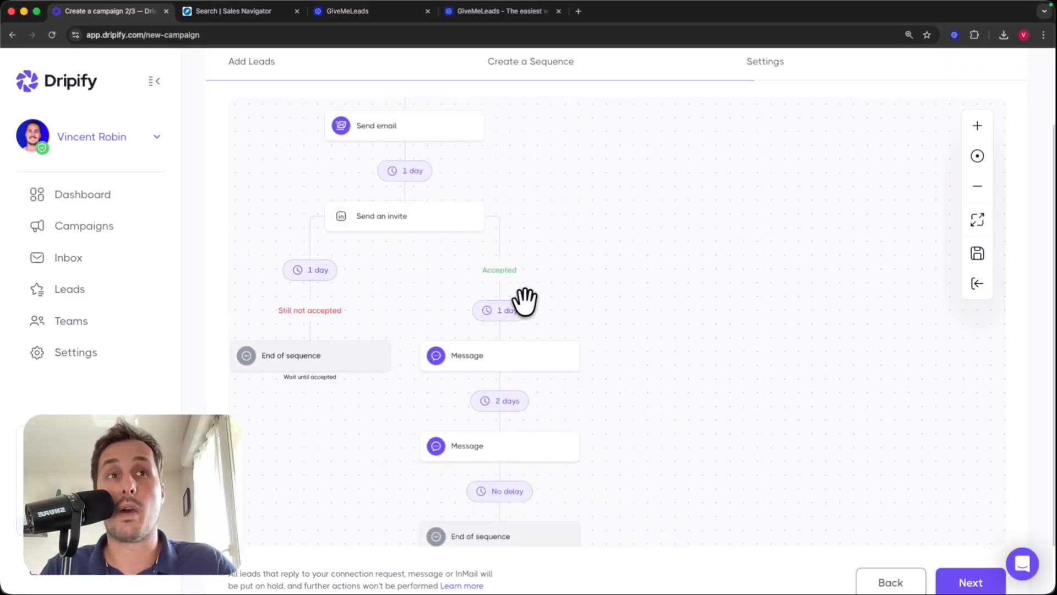
drag(647, 385, 630, 332)
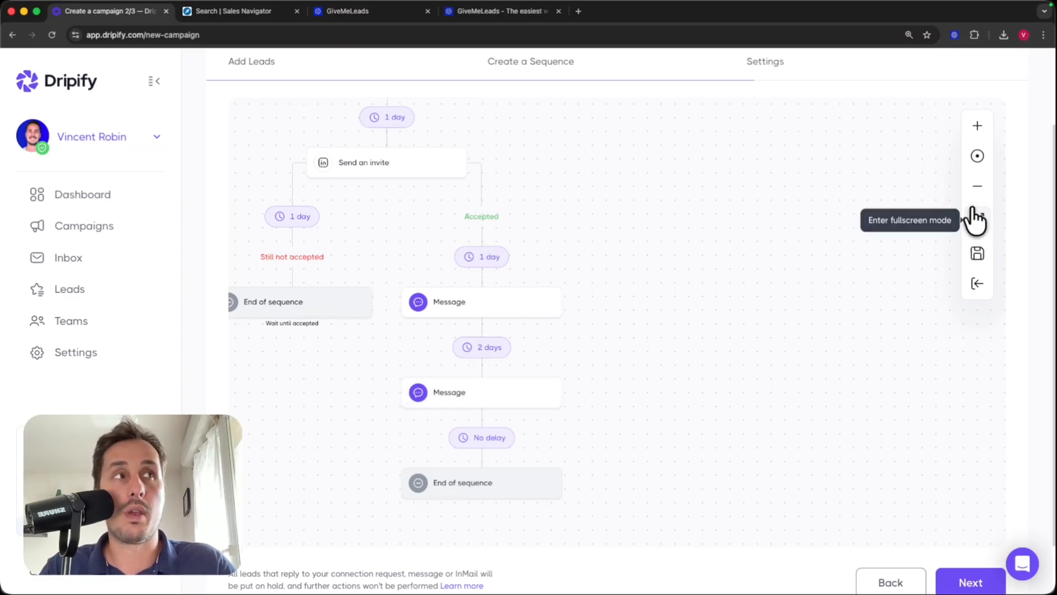
drag(533, 203, 630, 290)
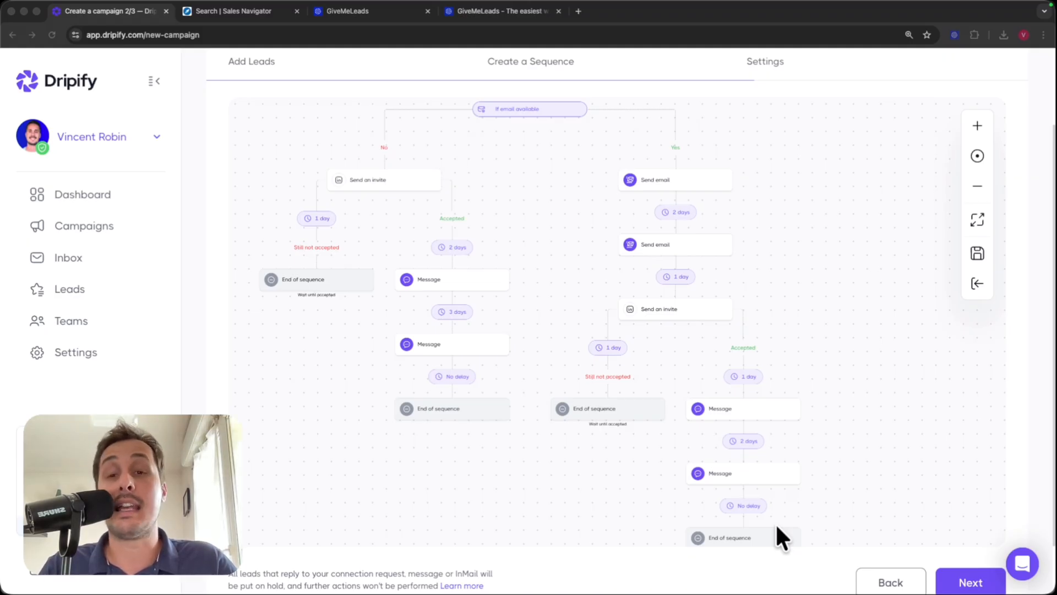
click(753, 572)
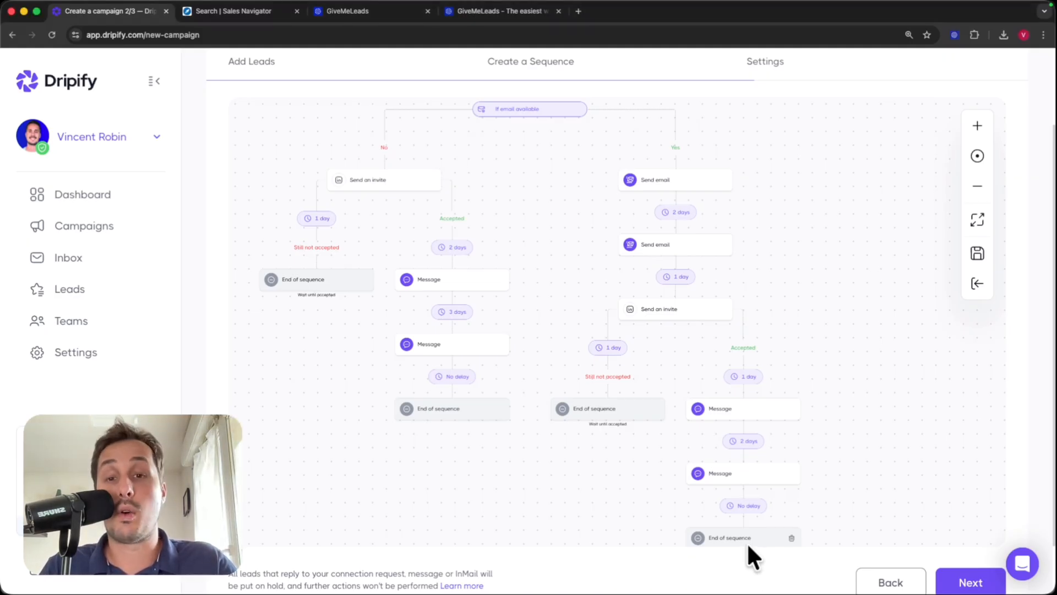
scroll(885, 510, down, 3)
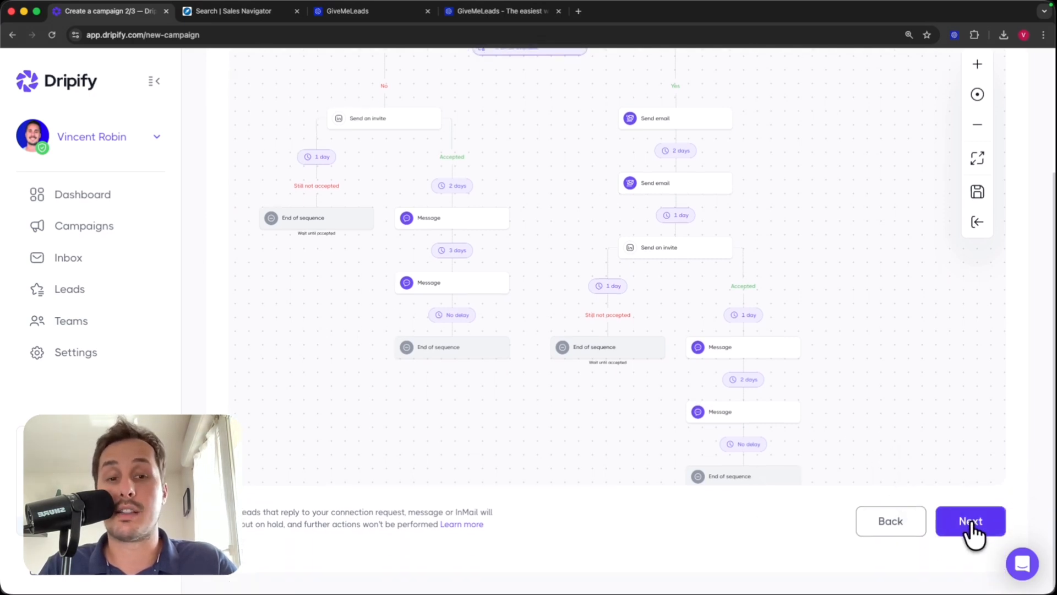
- Name the campaign 'Head of Marketing - GiveMeLeads', save and launch it, and return to Campaigns
click(972, 522)
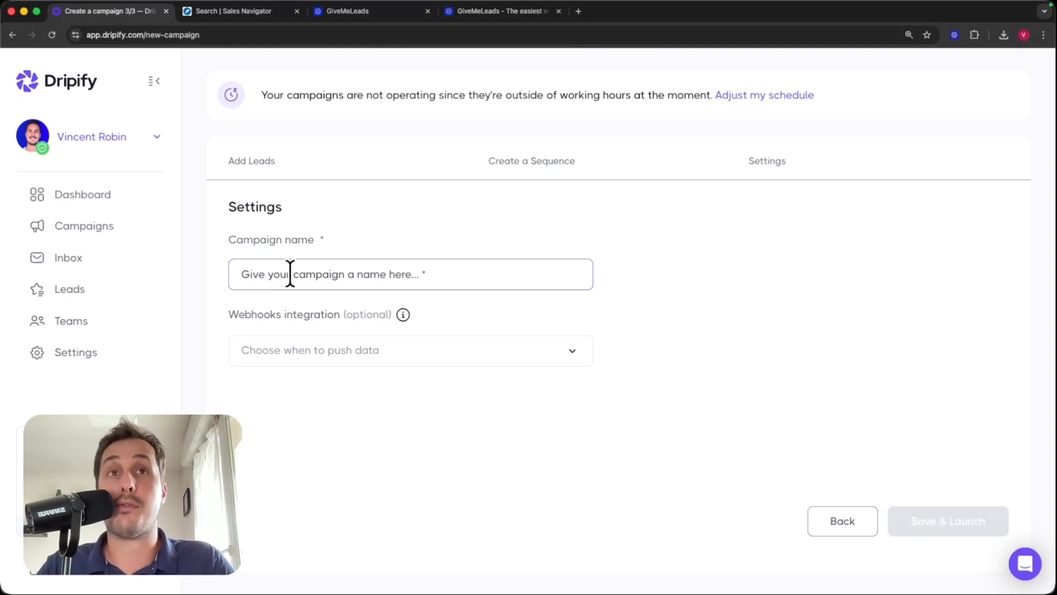
text(Head of Marketing - GiveMeLeads)
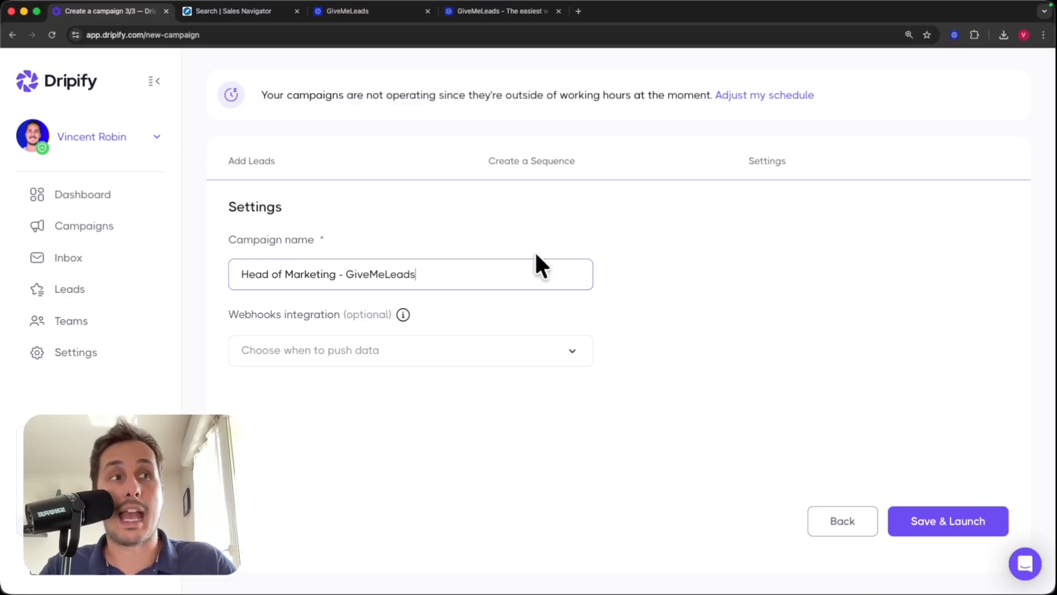
click(962, 525)
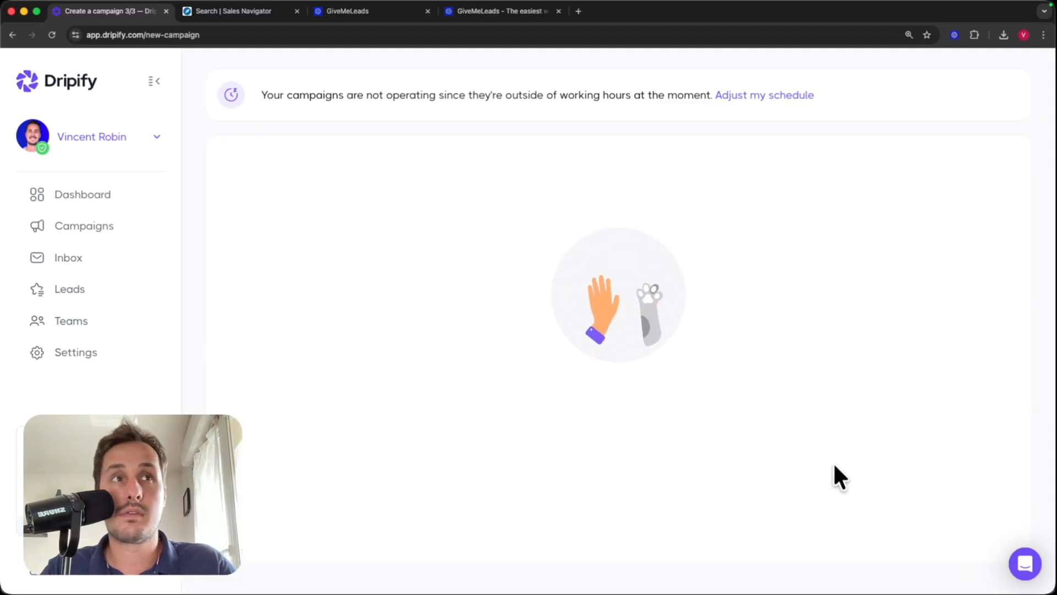
click(138, 227)
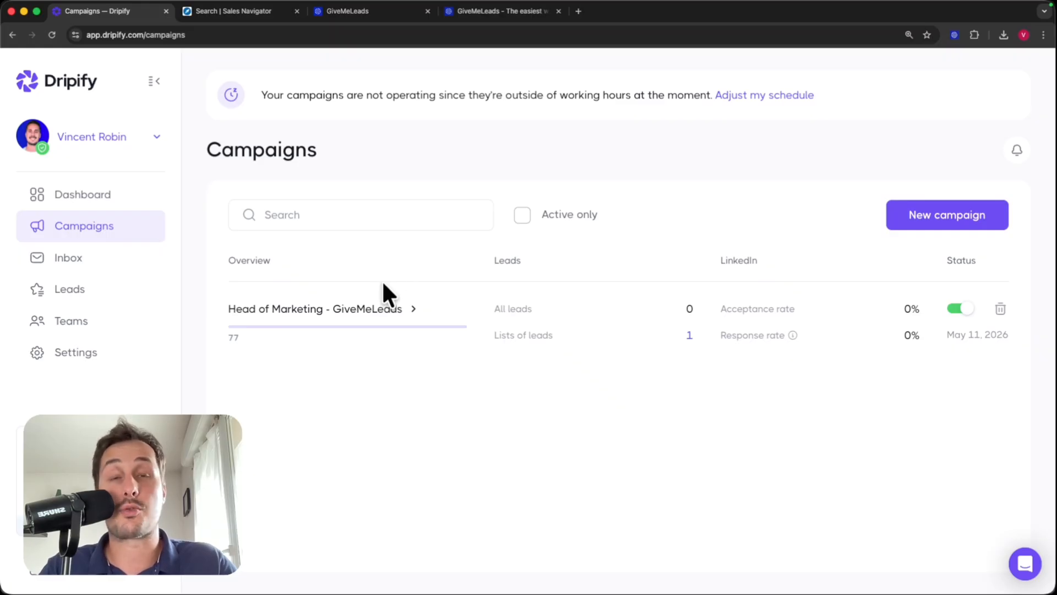
- Open the Head of Marketing - GiveMeLeads campaign and dismiss the Add leads options without adding any
click(359, 309)
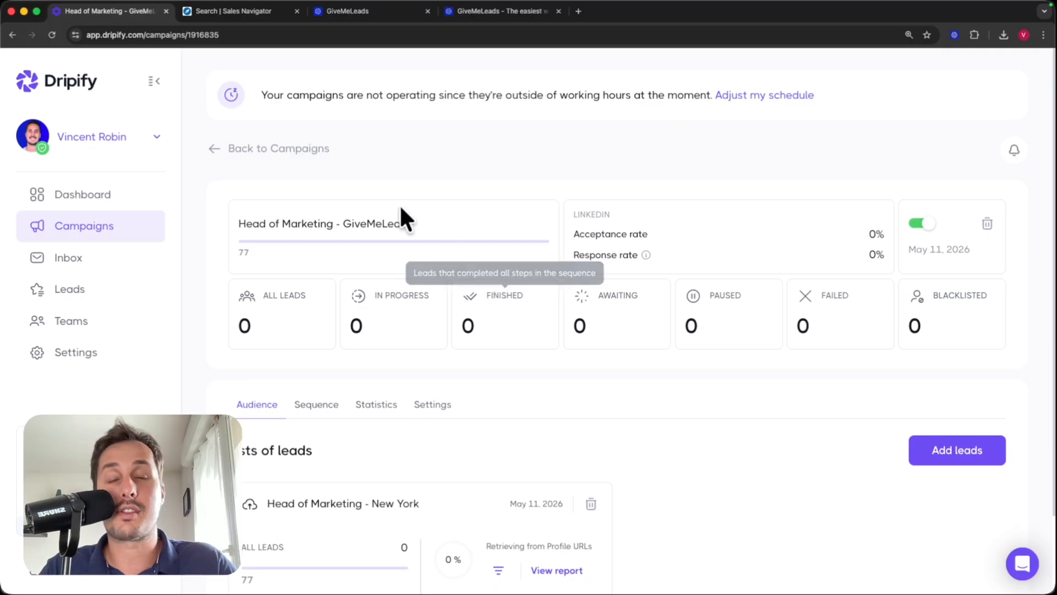
scroll(471, 384, down, 2)
scroll(495, 309, up, 2)
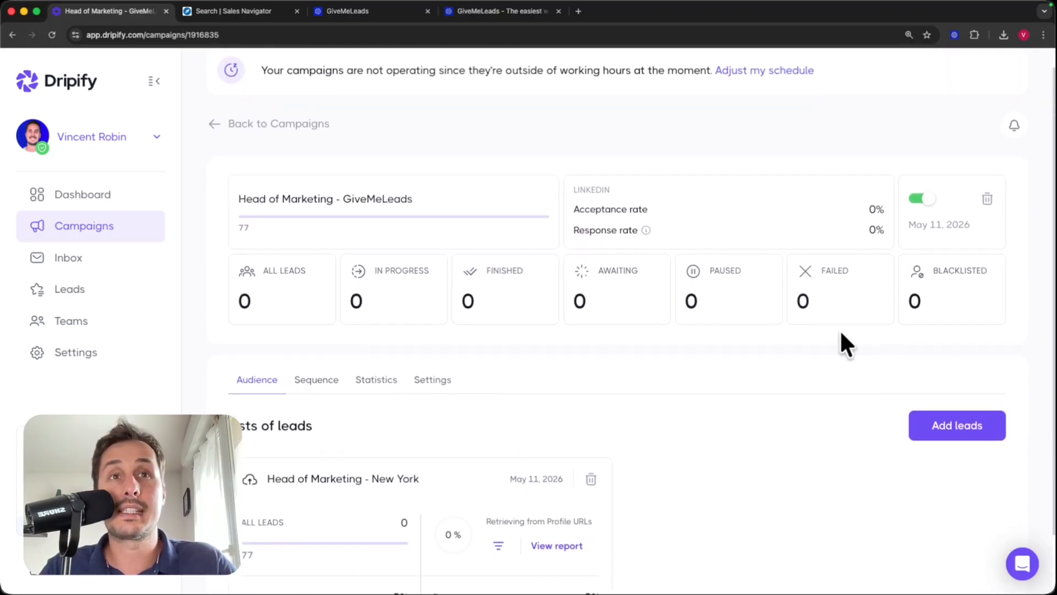
scroll(845, 336, down, 2)
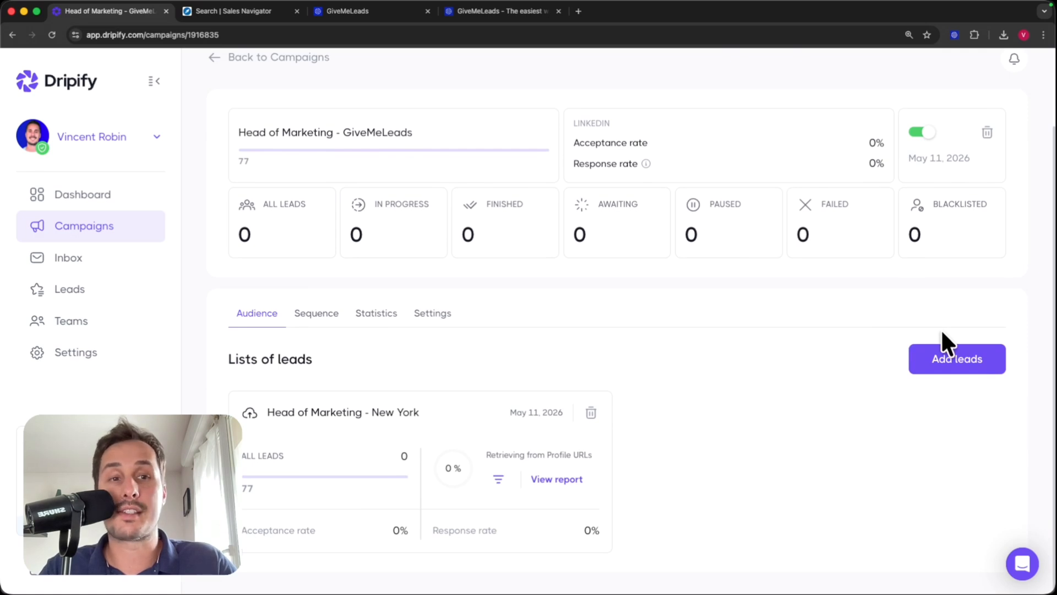
click(992, 365)
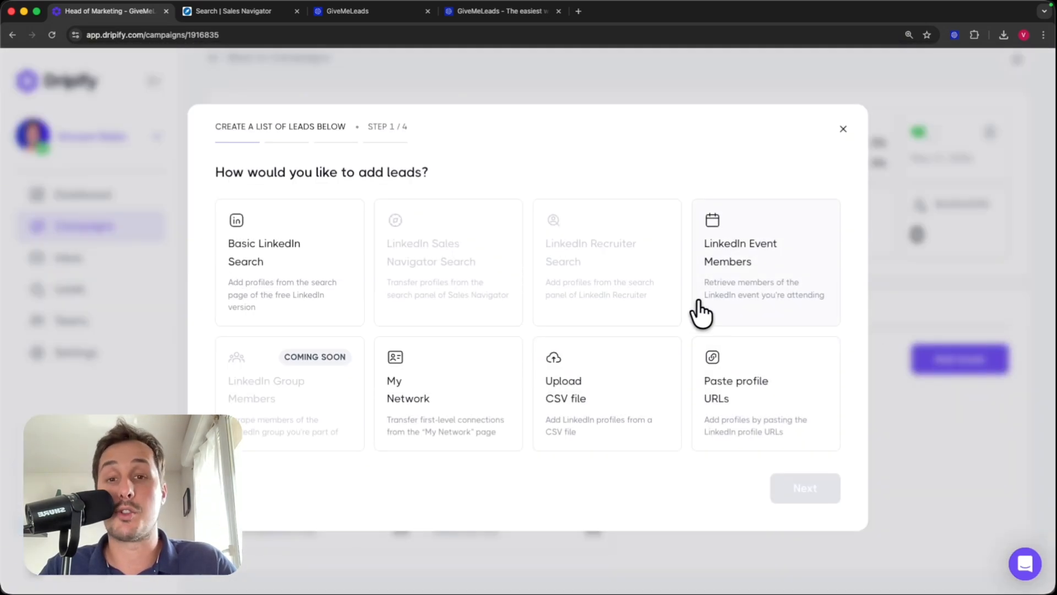
click(843, 129)
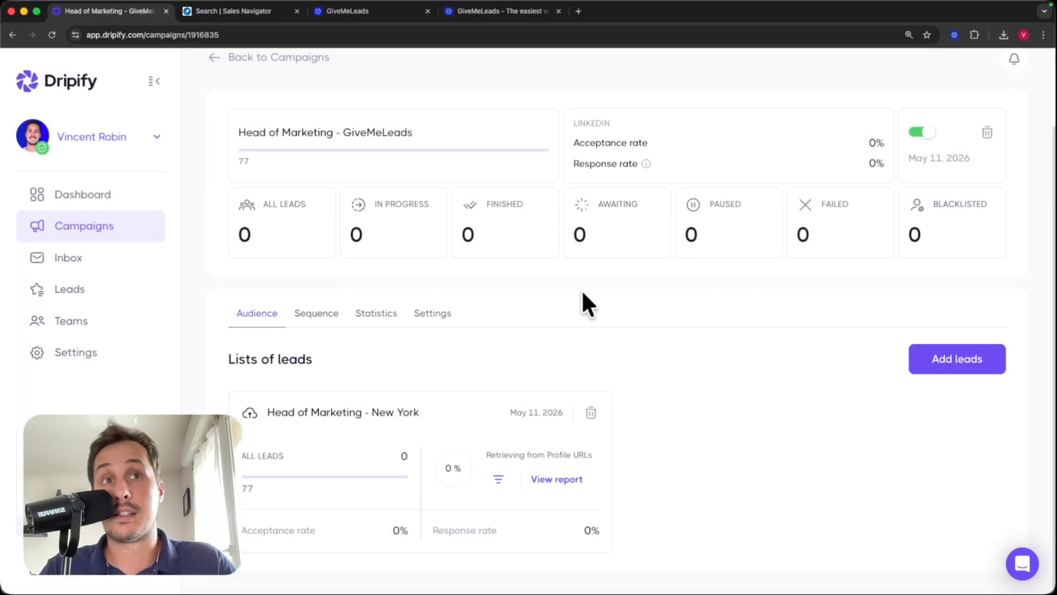
- Show the campaign's Sequence tab and open the second Send email step's content
click(330, 314)
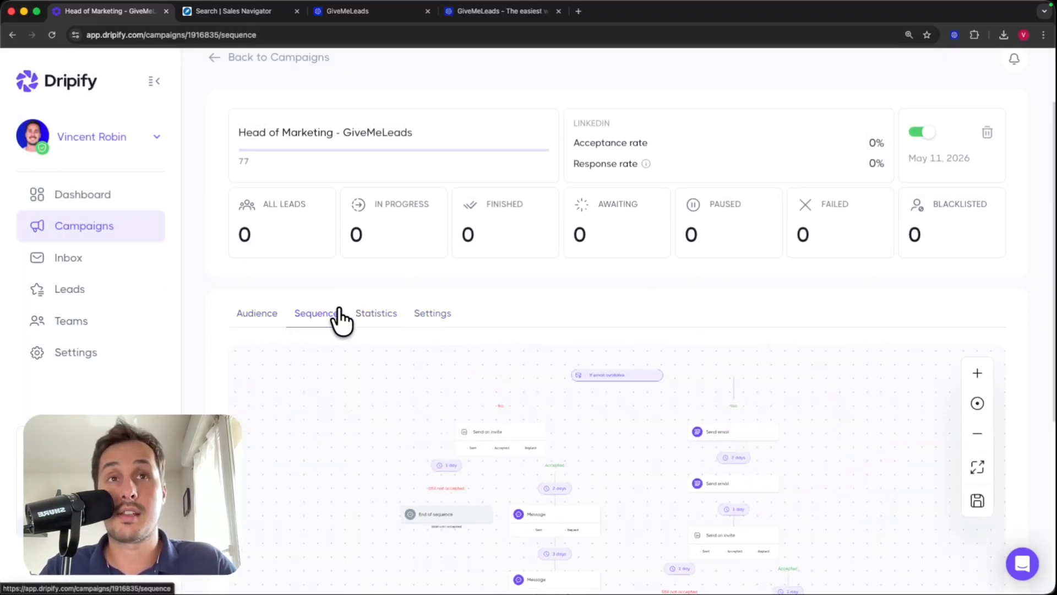
scroll(875, 432, down, 2)
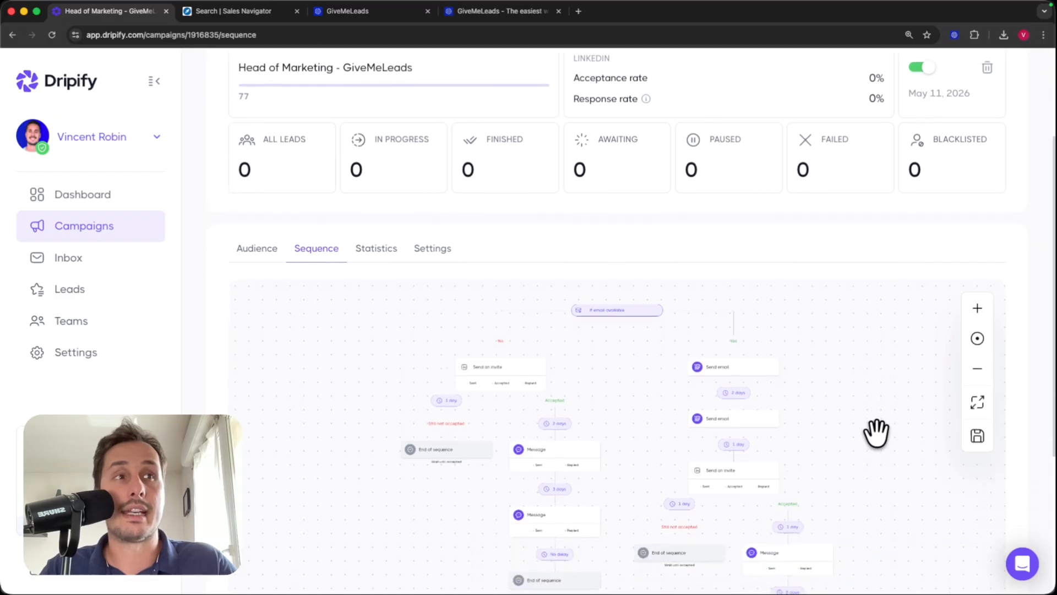
click(735, 416)
scroll(661, 484, down, 3)
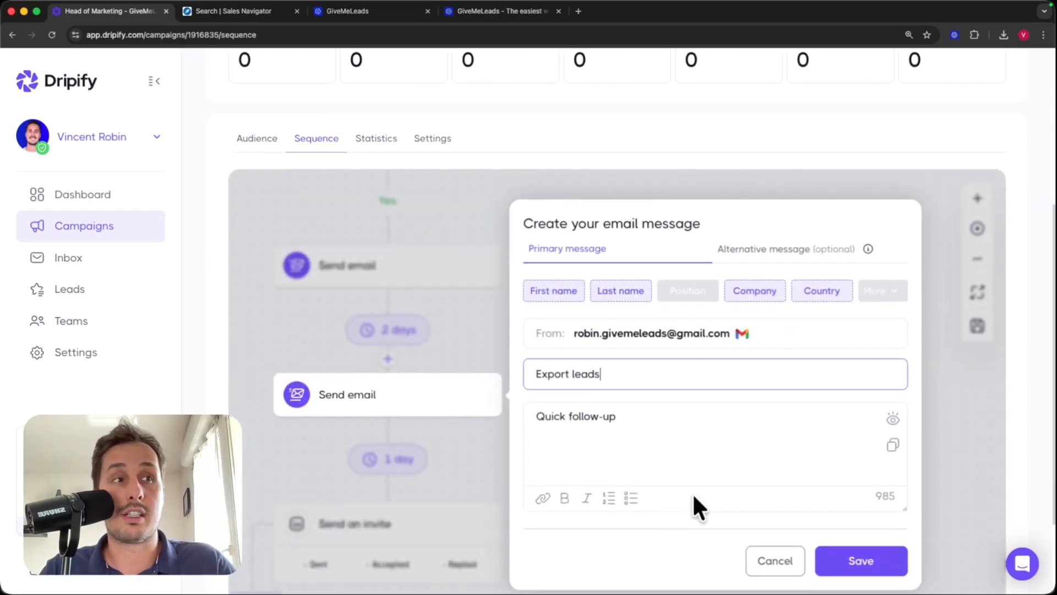
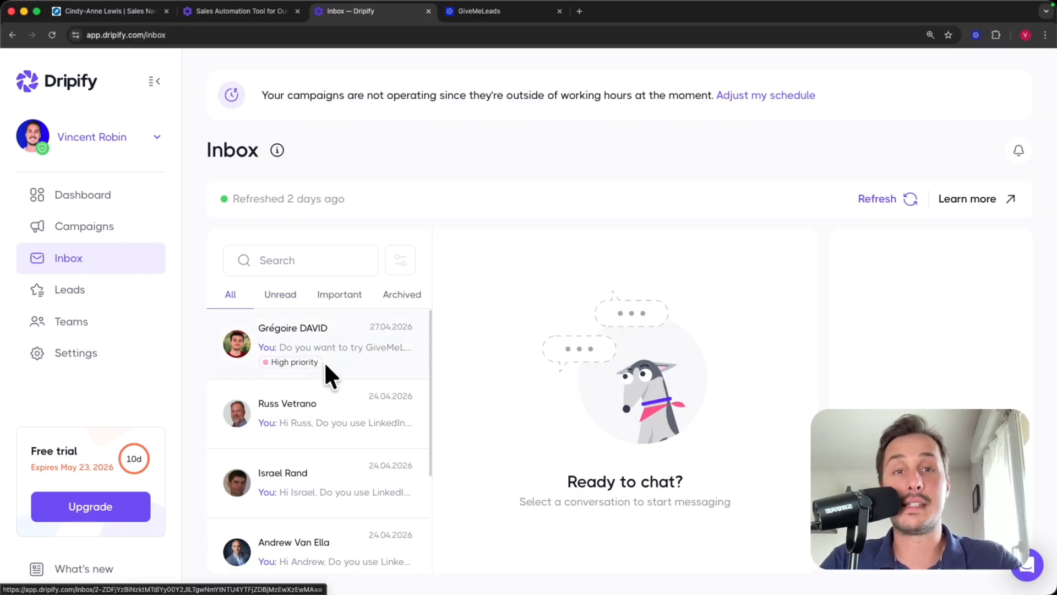
- In the high-priority lead's conversation, send the reply 'Are you interested by GiveMeLeads?'
scroll(325, 362, down, 4)
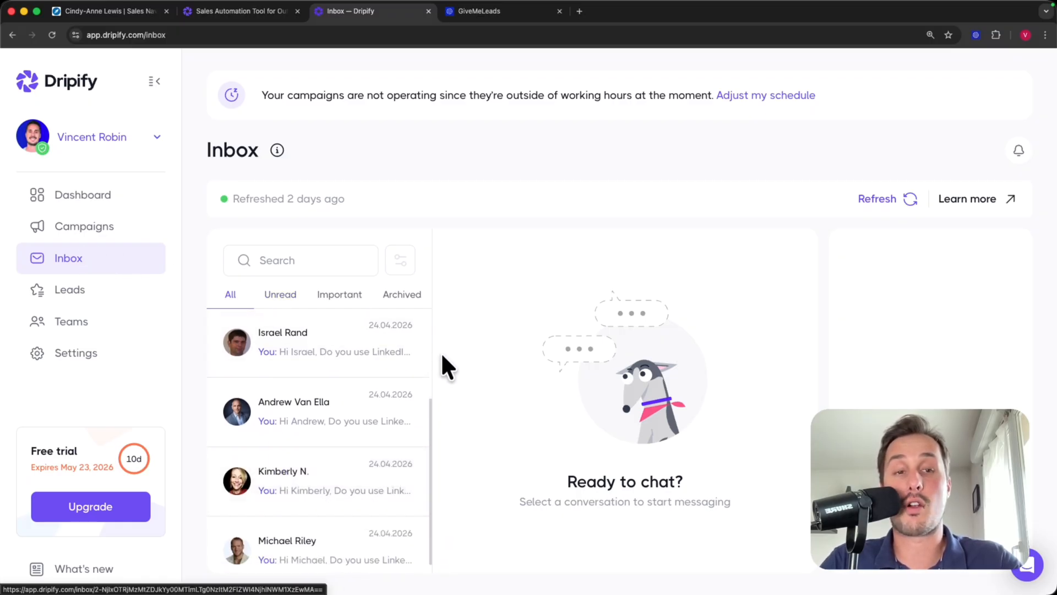
scroll(376, 387, up, 4)
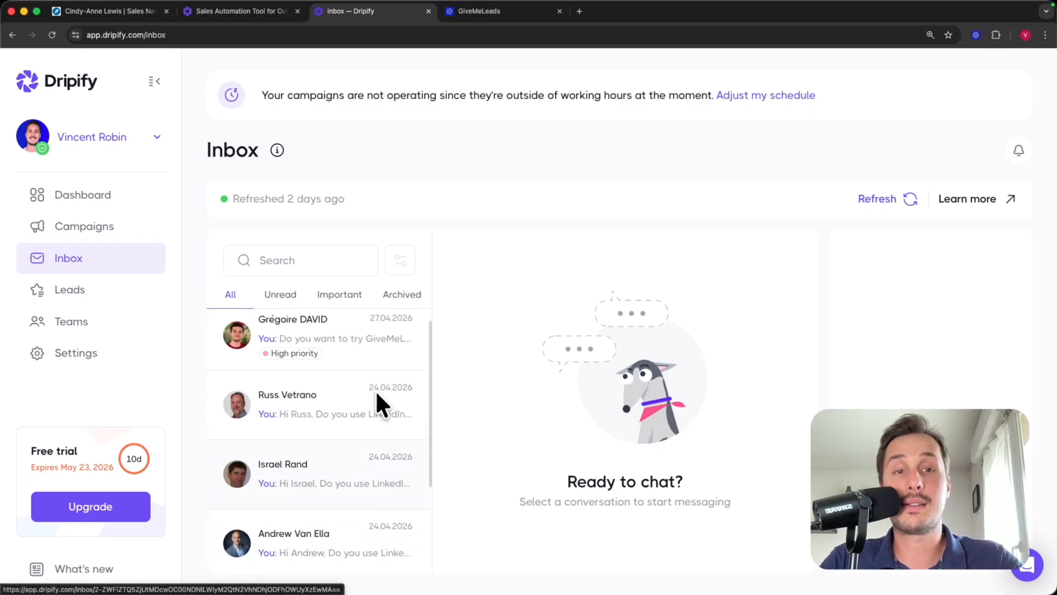
click(373, 345)
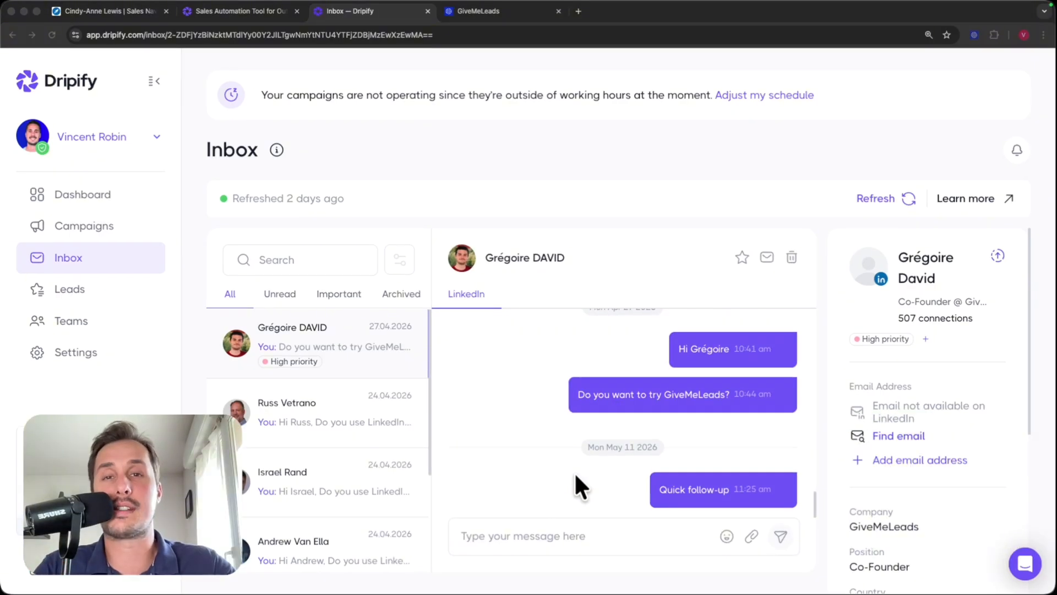
scroll(588, 476, up, 3)
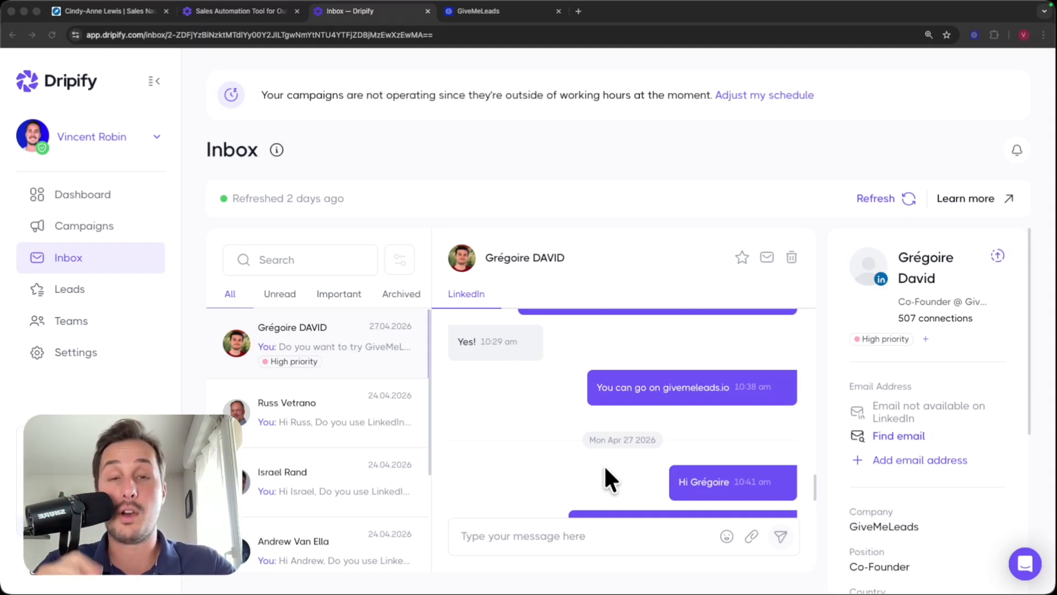
scroll(605, 465, down, 1)
scroll(605, 461, down, 3)
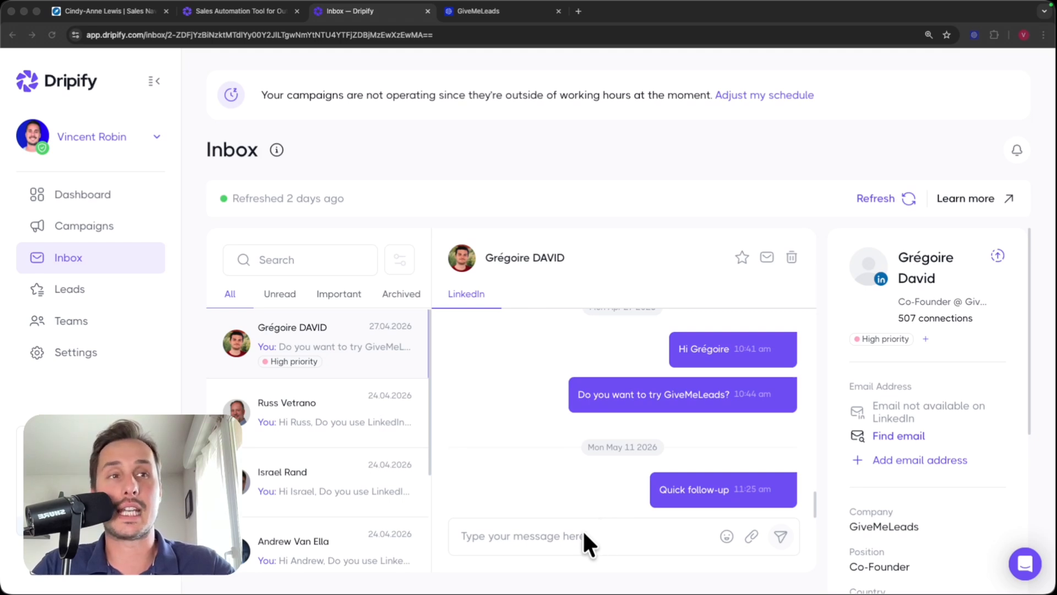
click(568, 536)
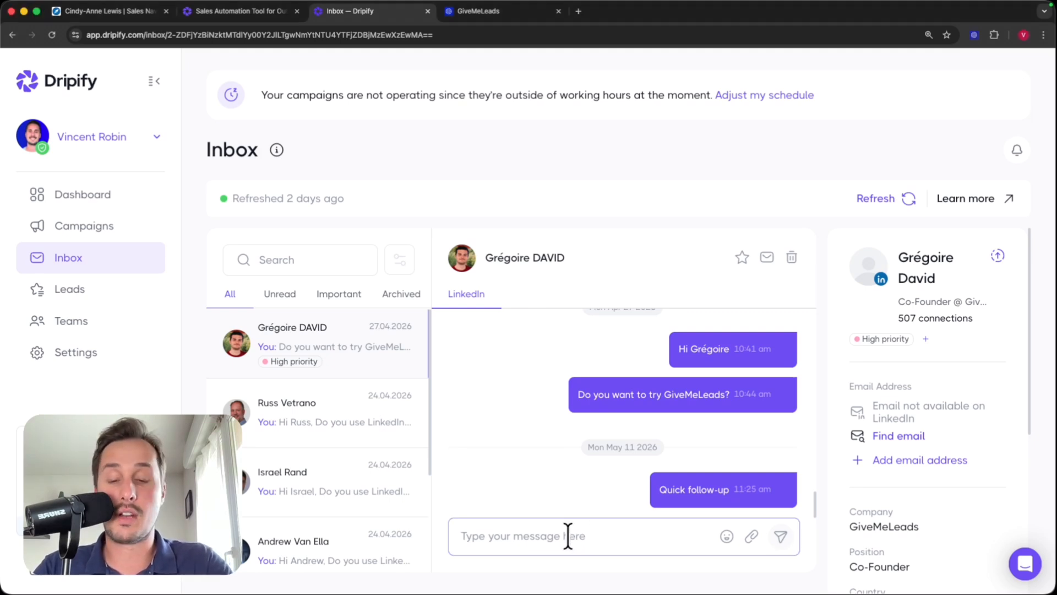
text(Are)
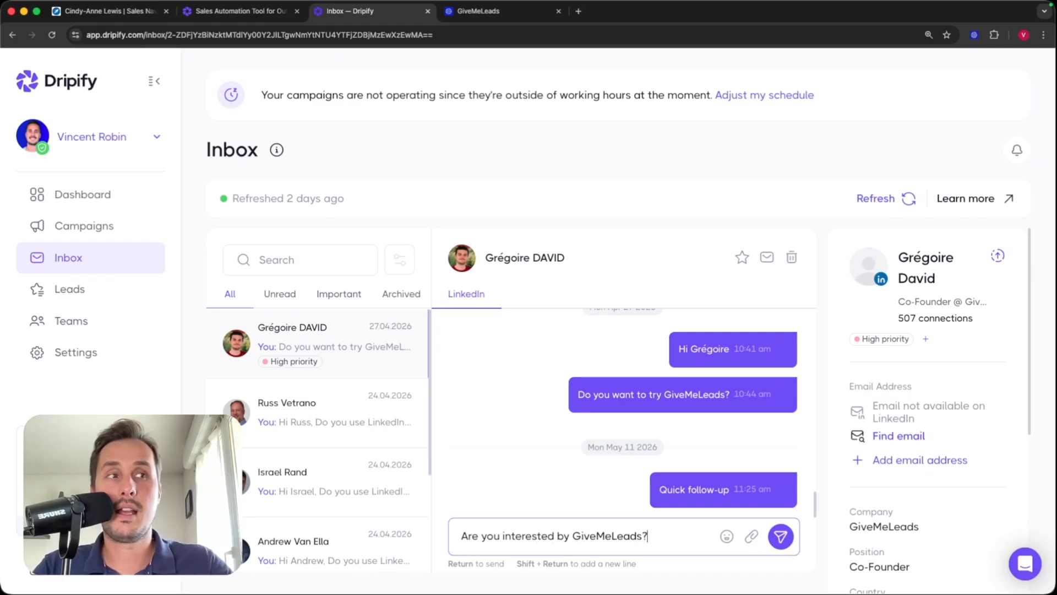
click(783, 537)
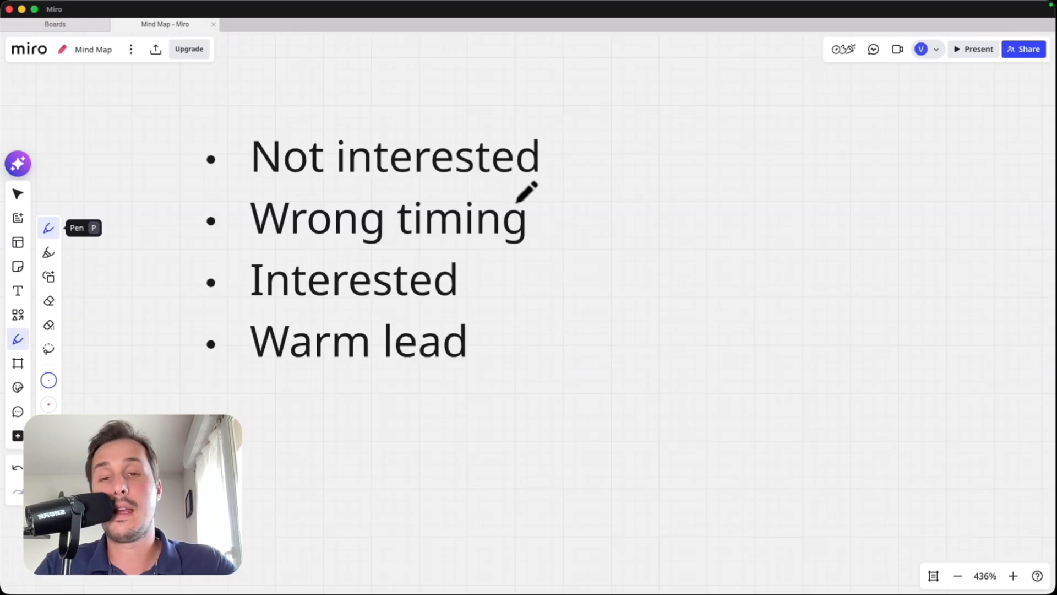
- Draw arrows after Not interested and Wrong timing, and handwrite 'follow-up' beside Wrong timing
mouse_move(543, 203)
mouse_down()
mouse_move(553, 224)
mouse_move(545, 245)
mouse_up()
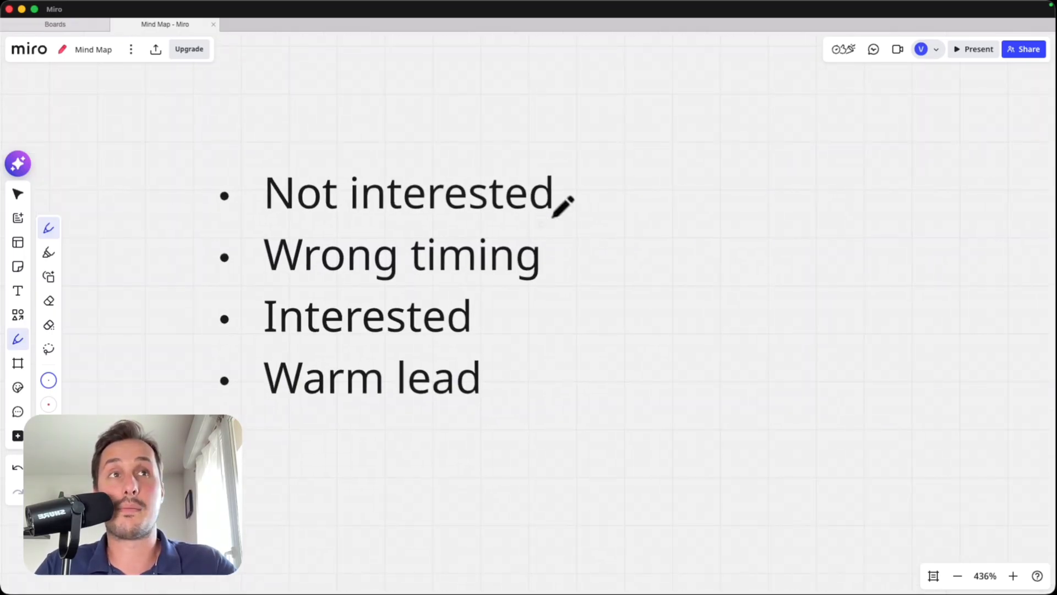
mouse_move(565, 194)
mouse_down()
mouse_move(601, 189)
mouse_move(601, 204)
mouse_move(738, 192)
mouse_up()
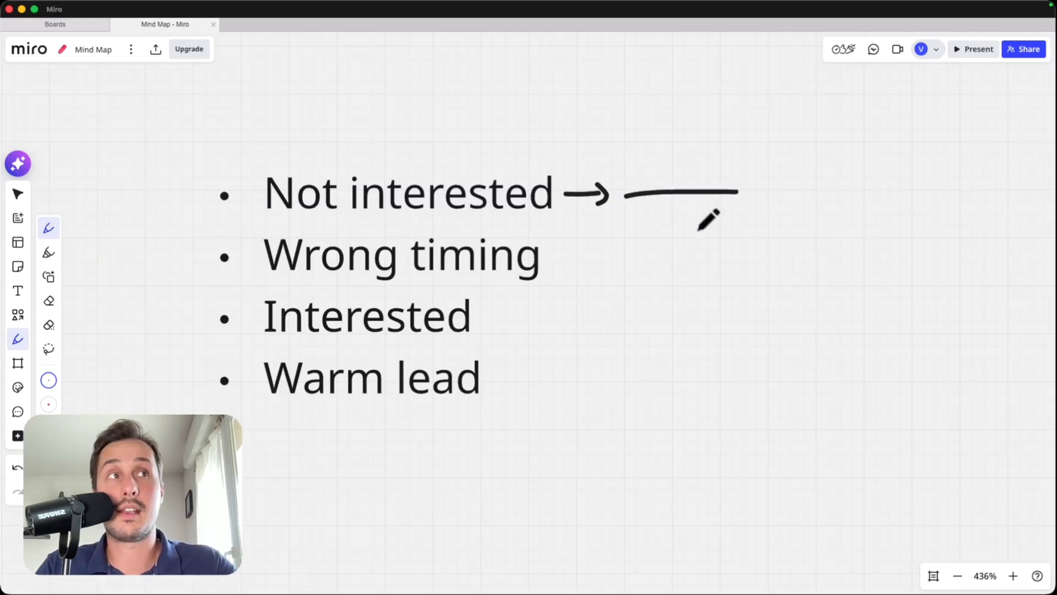
drag(570, 299, 575, 255)
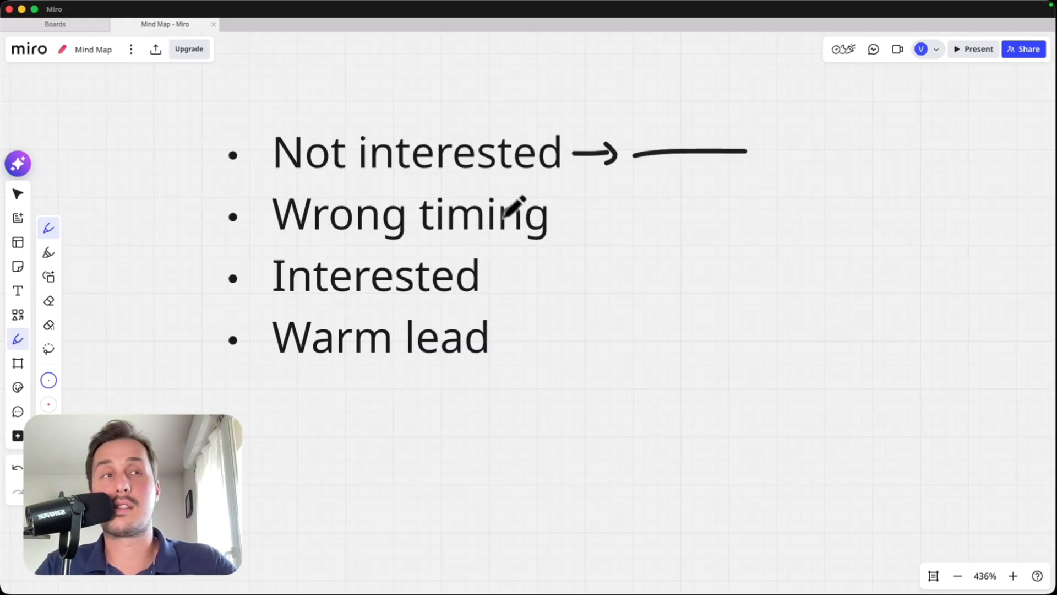
mouse_move(564, 218)
mouse_down()
mouse_move(596, 203)
mouse_move(598, 223)
mouse_up()
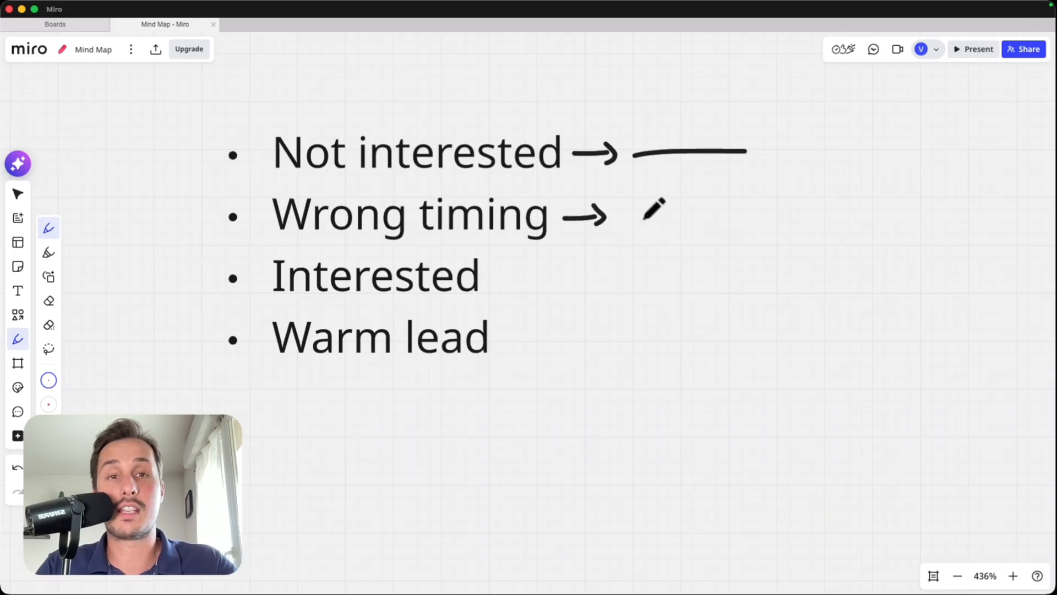
mouse_move(631, 205)
mouse_down()
mouse_move(646, 216)
mouse_move(694, 212)
mouse_move(791, 236)
mouse_up()
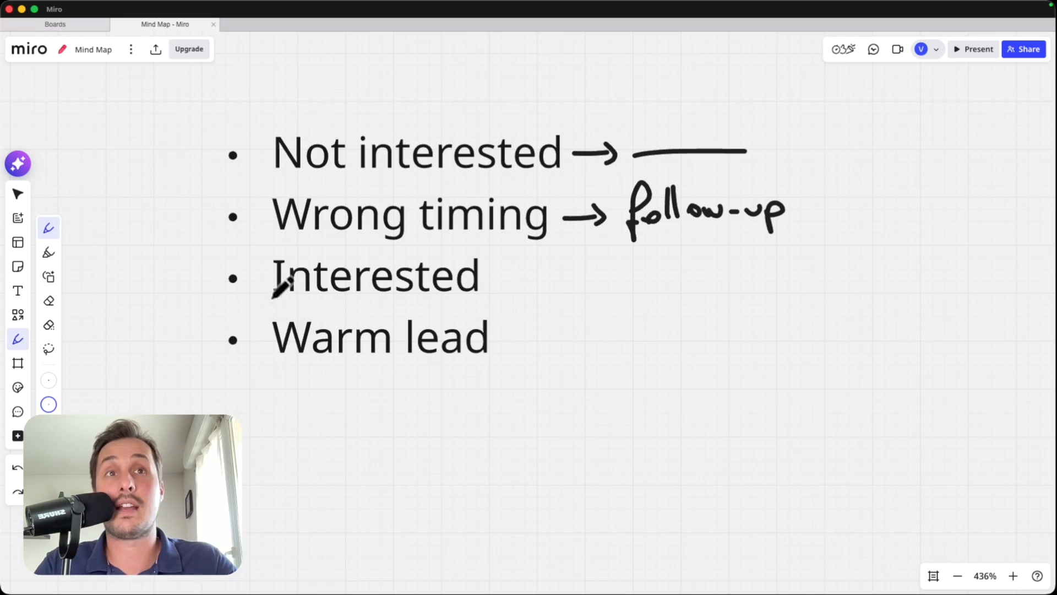
- Underline Interested and Warm lead in red and join them with red arrows toward Focus
drag(265, 301, 480, 301)
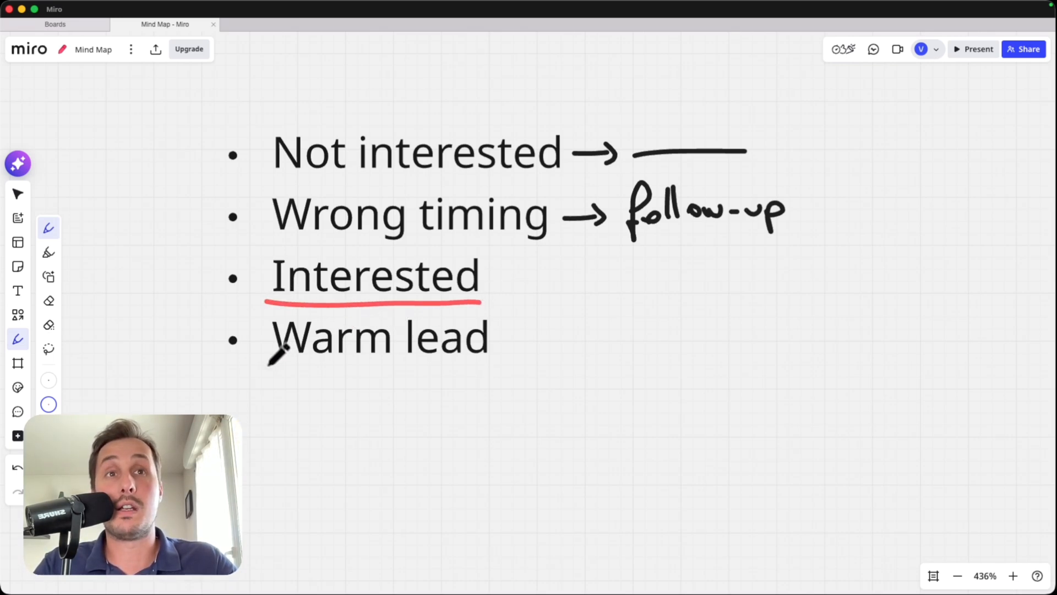
drag(266, 365, 490, 363)
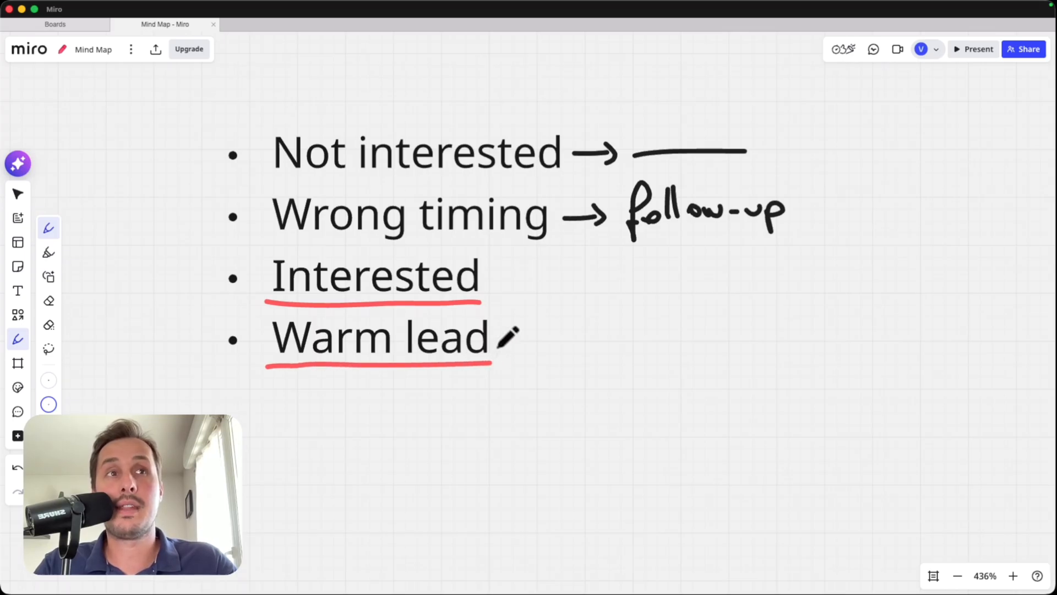
mouse_move(502, 280)
mouse_down()
mouse_move(528, 279)
mouse_move(595, 312)
mouse_up()
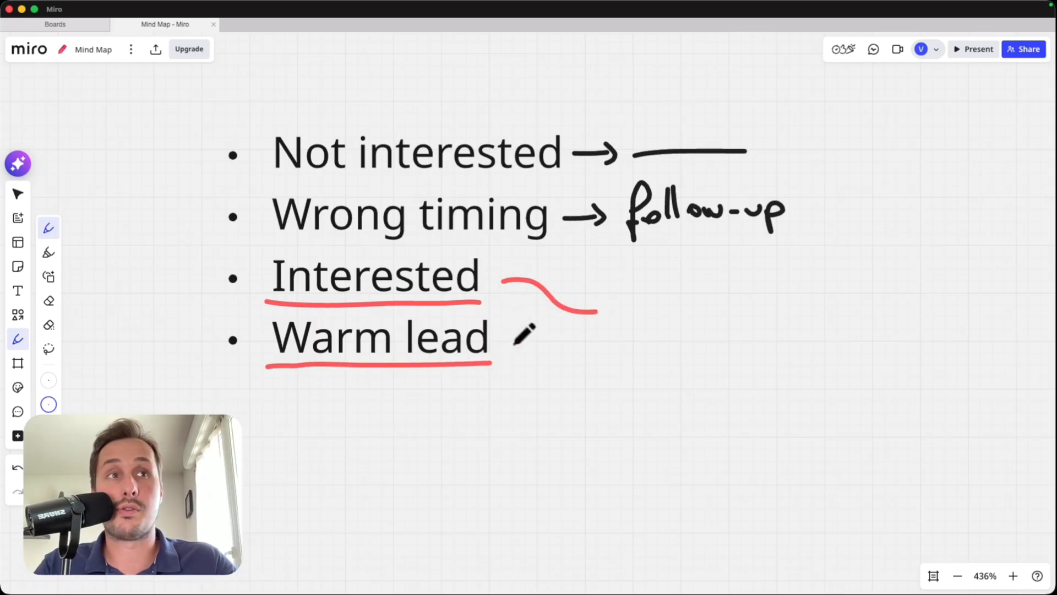
mouse_move(504, 351)
mouse_down()
mouse_move(548, 344)
mouse_move(592, 308)
mouse_move(612, 314)
mouse_move(598, 325)
mouse_up()
mouse_move(639, 321)
mouse_down()
mouse_move(639, 300)
mouse_move(693, 318)
mouse_move(711, 302)
mouse_move(715, 317)
mouse_up()
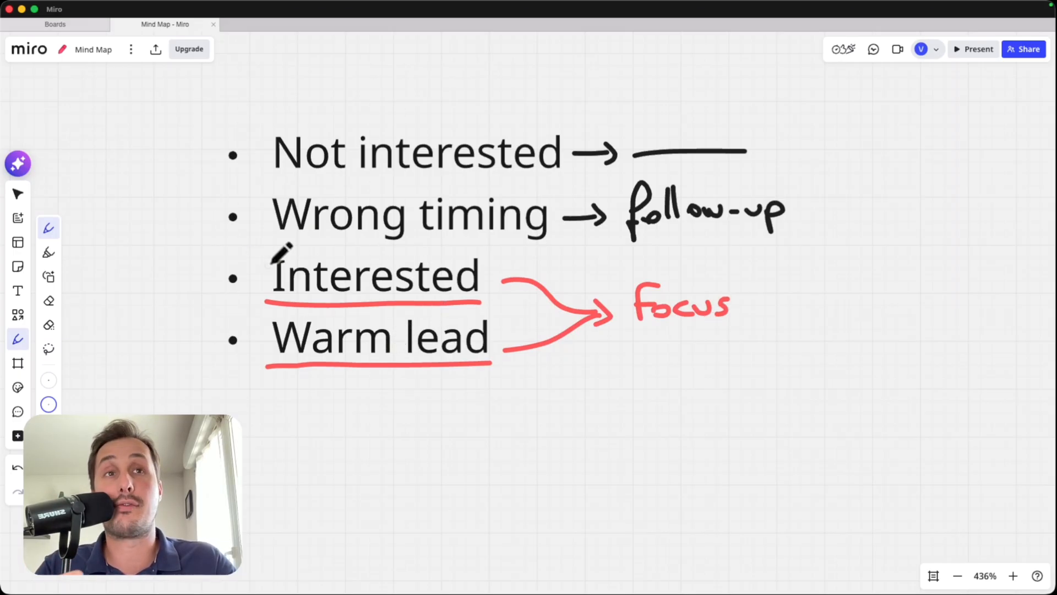
drag(240, 261, 257, 276)
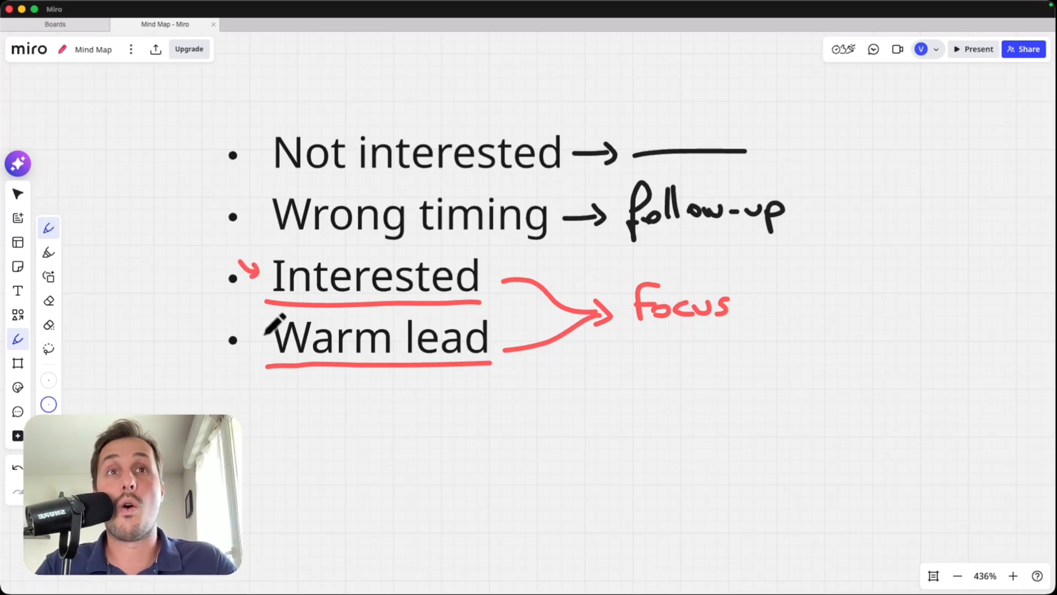
drag(241, 322, 257, 334)
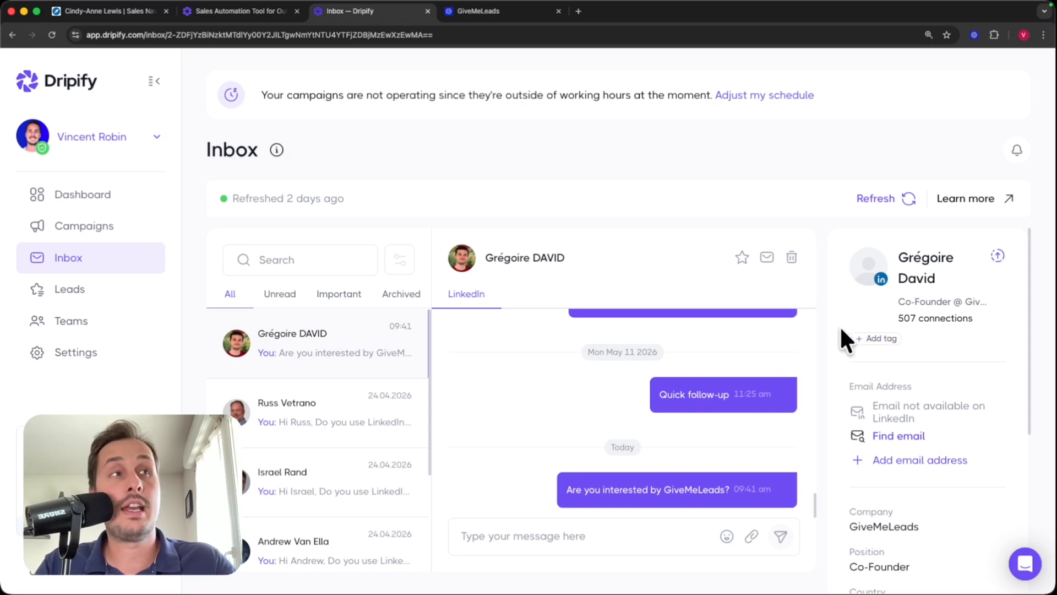
click(880, 340)
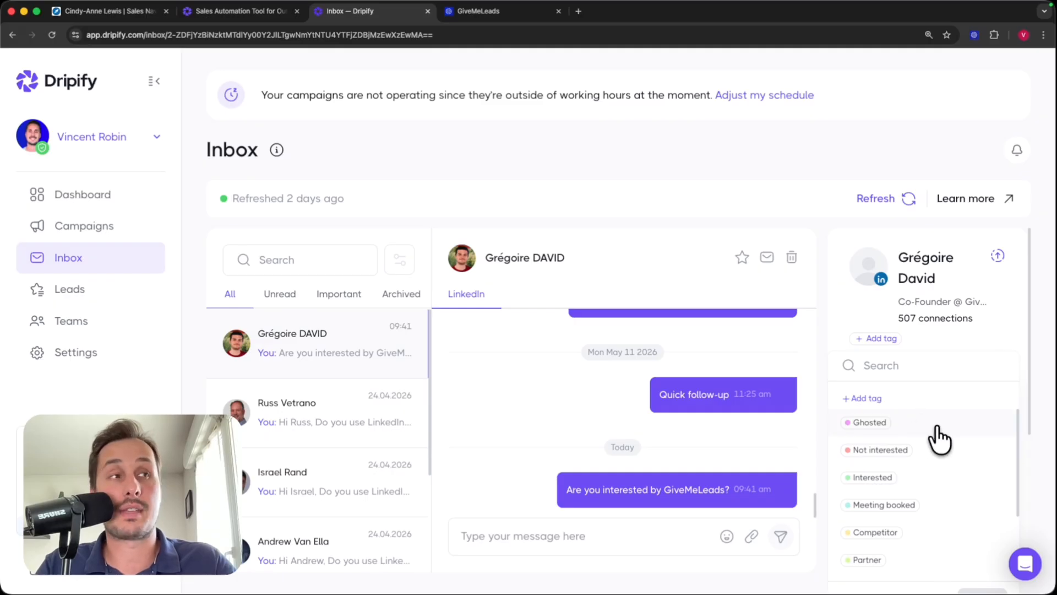
scroll(941, 435, down, 1)
scroll(942, 446, up, 1)
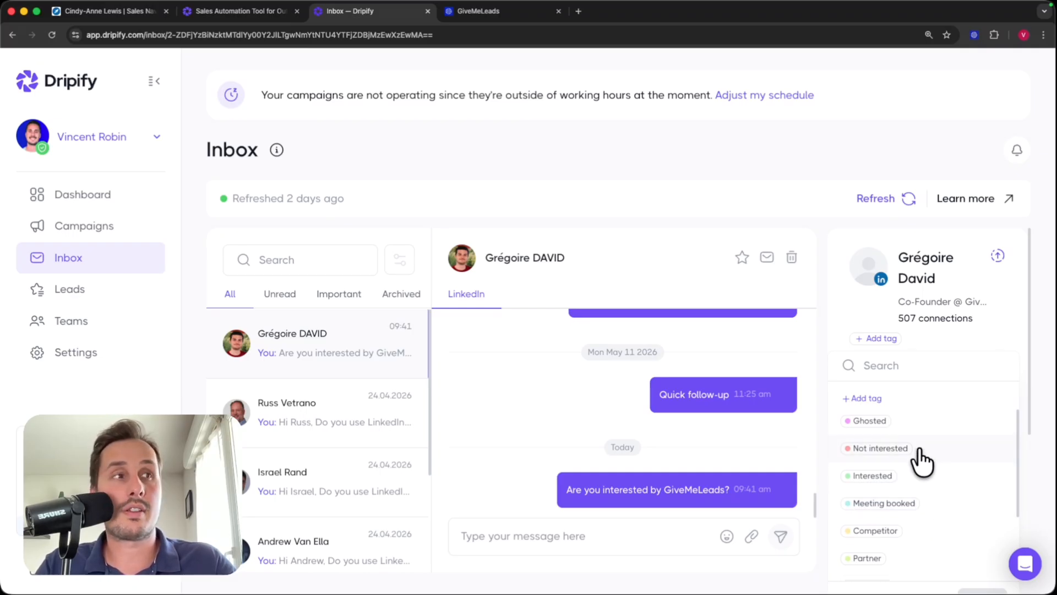
scroll(921, 462, down, 2)
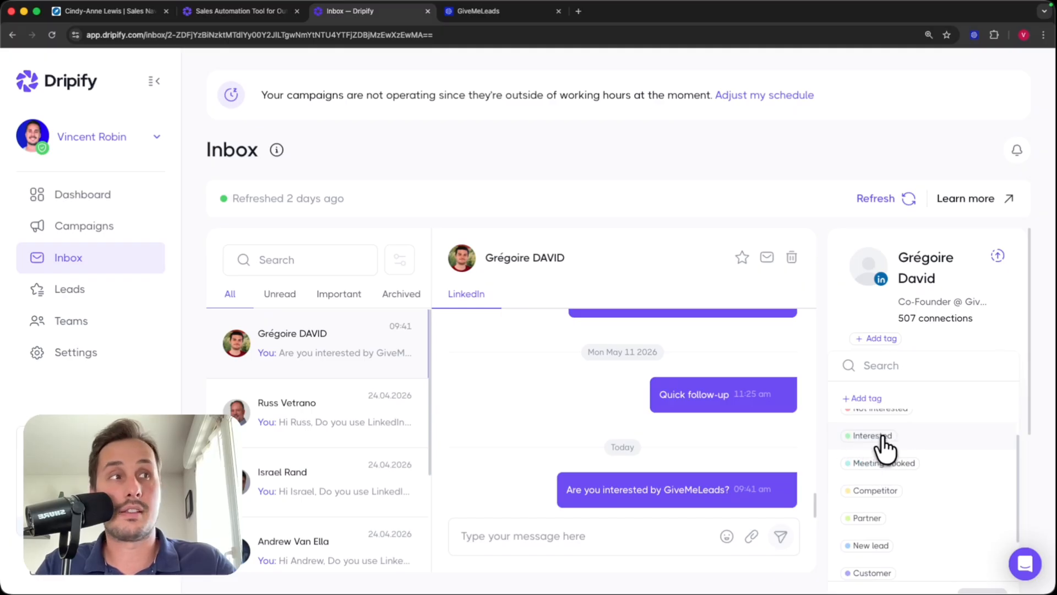
scroll(914, 495, down, 2)
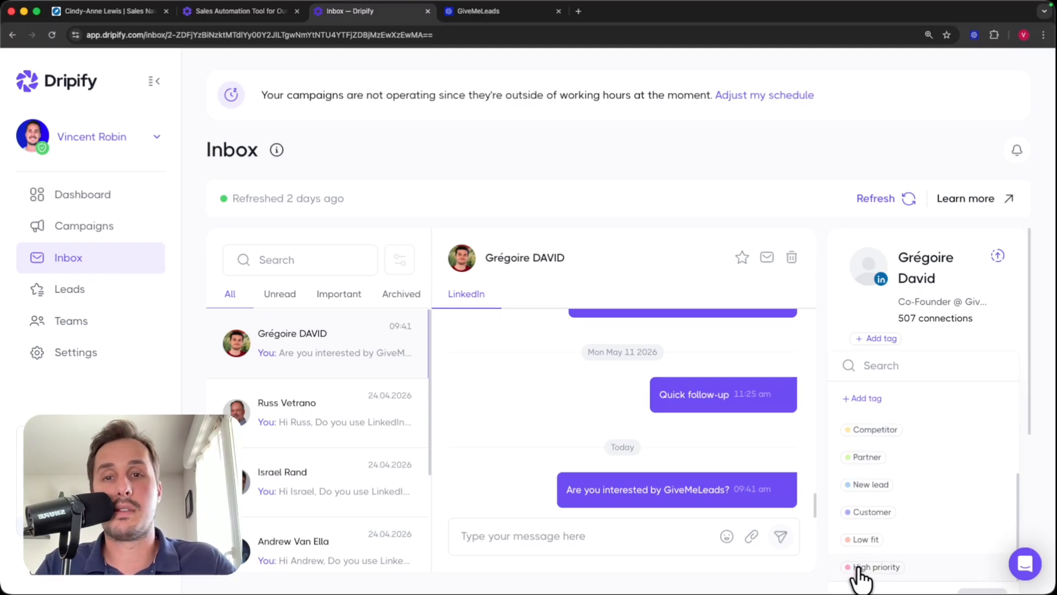
scroll(914, 534, up, 3)
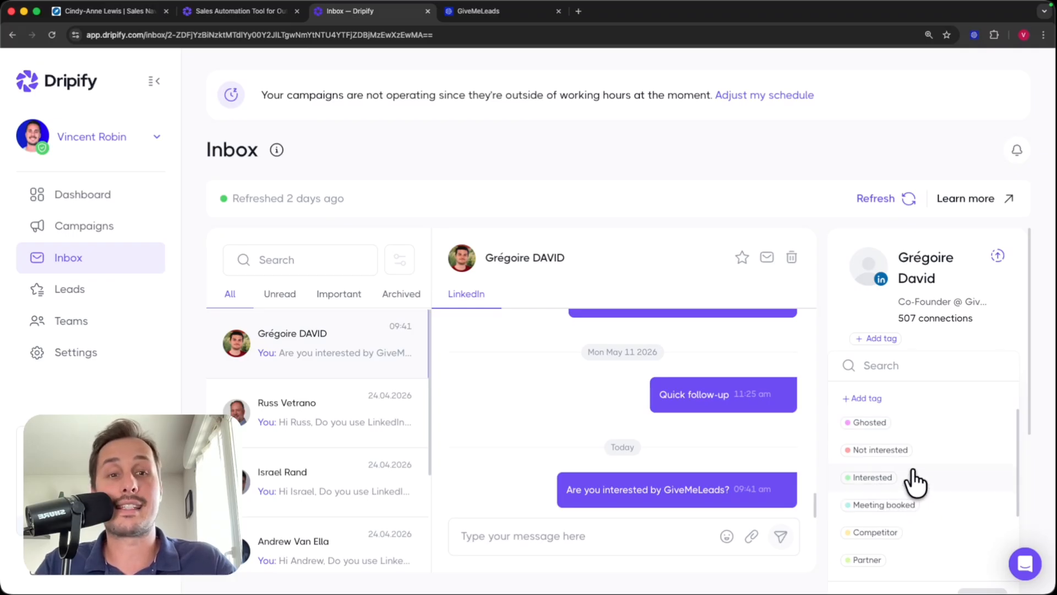
- Create a new custom tag named 'Wrong Timing'
click(868, 398)
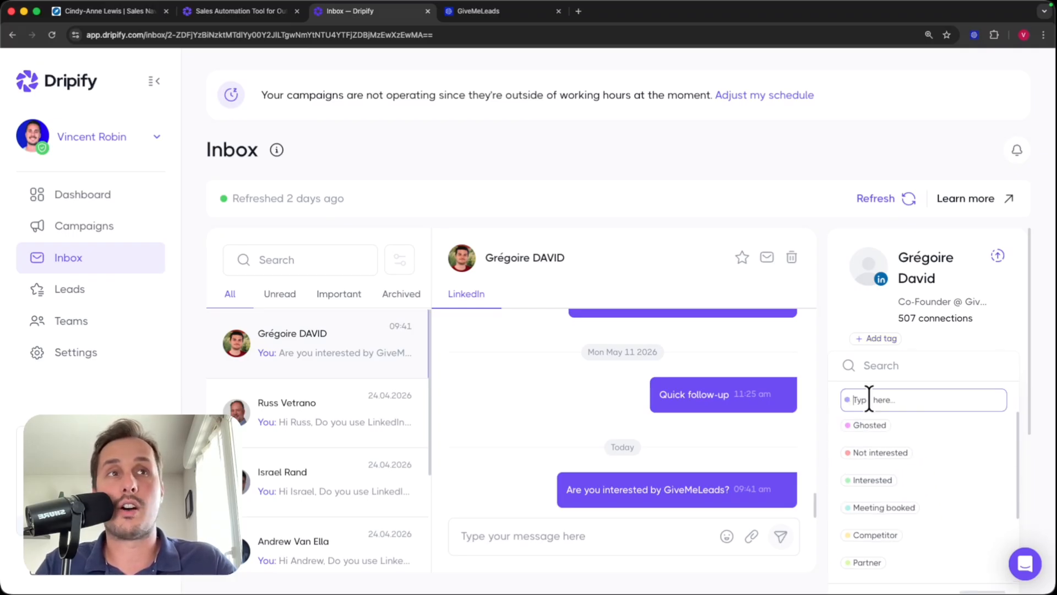
text(Wrong Timing)
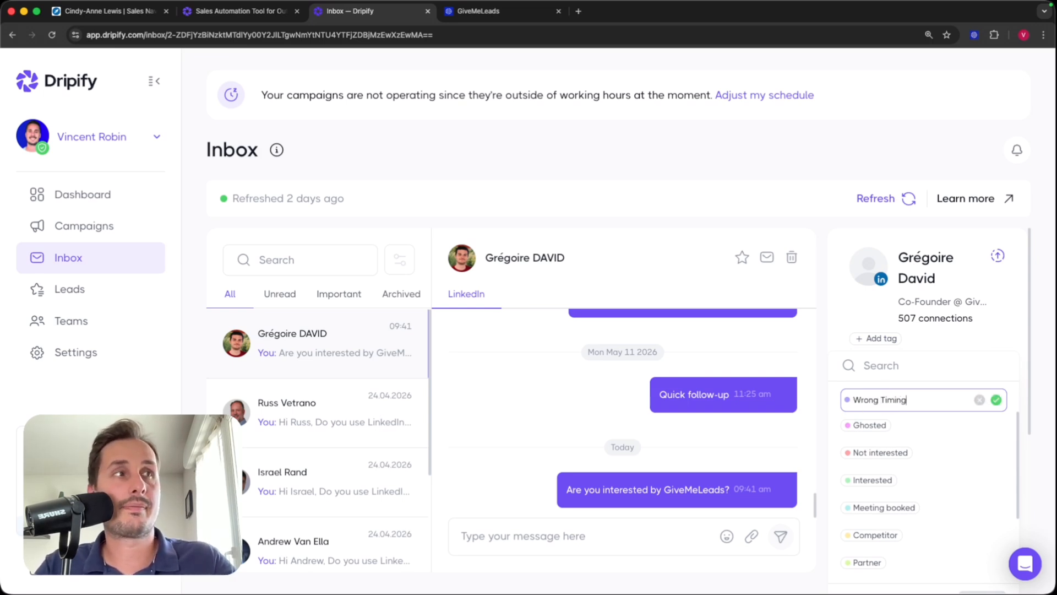
key(Return)
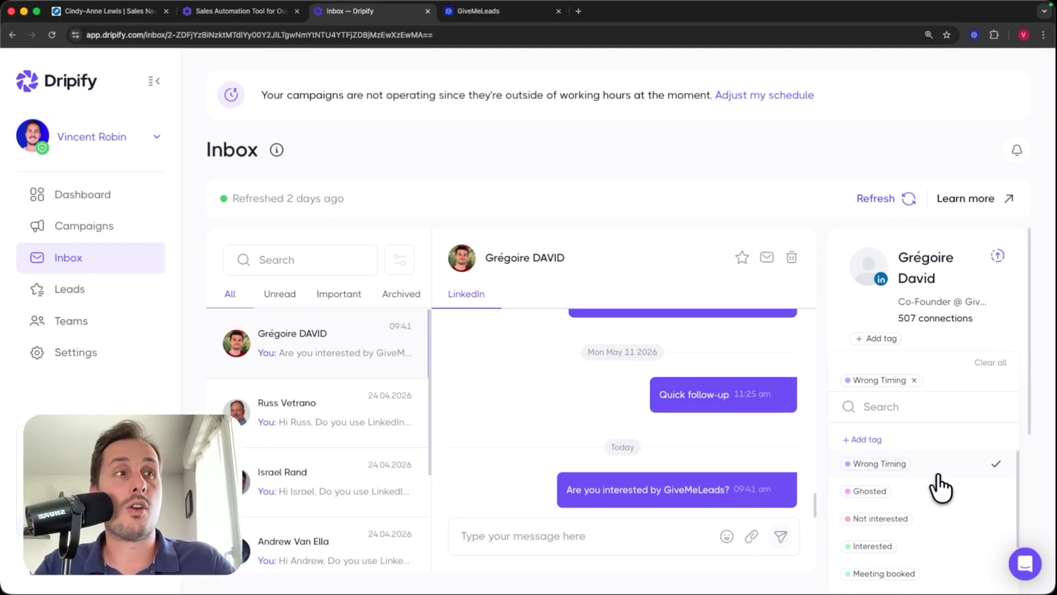
- Replace Wrong Timing with the High priority tag on the lead's conversation and save
scroll(940, 489, down, 3)
scroll(933, 480, up, 3)
click(957, 462)
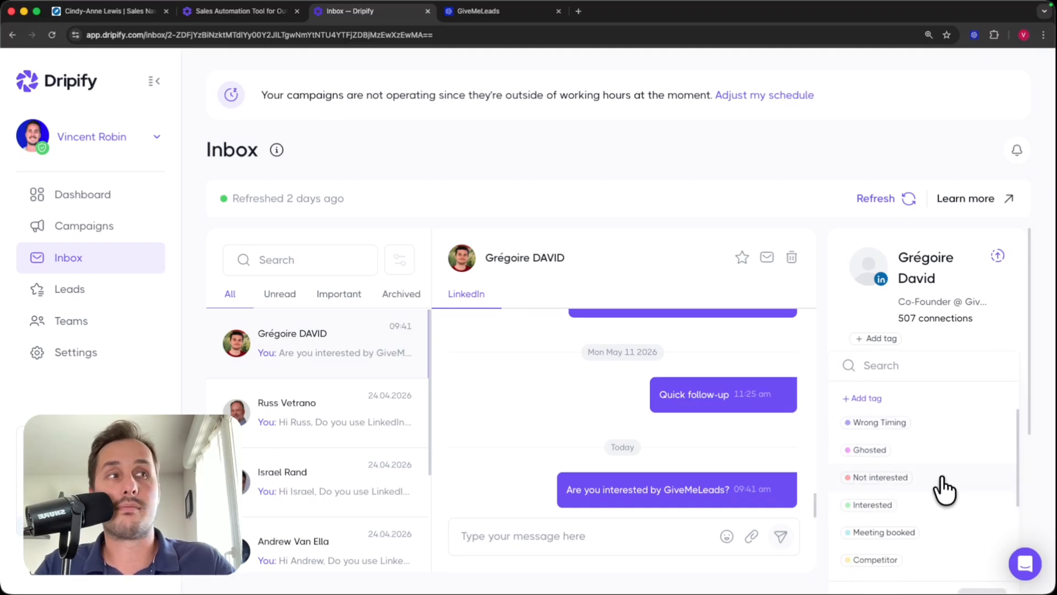
scroll(939, 476, down, 3)
click(928, 564)
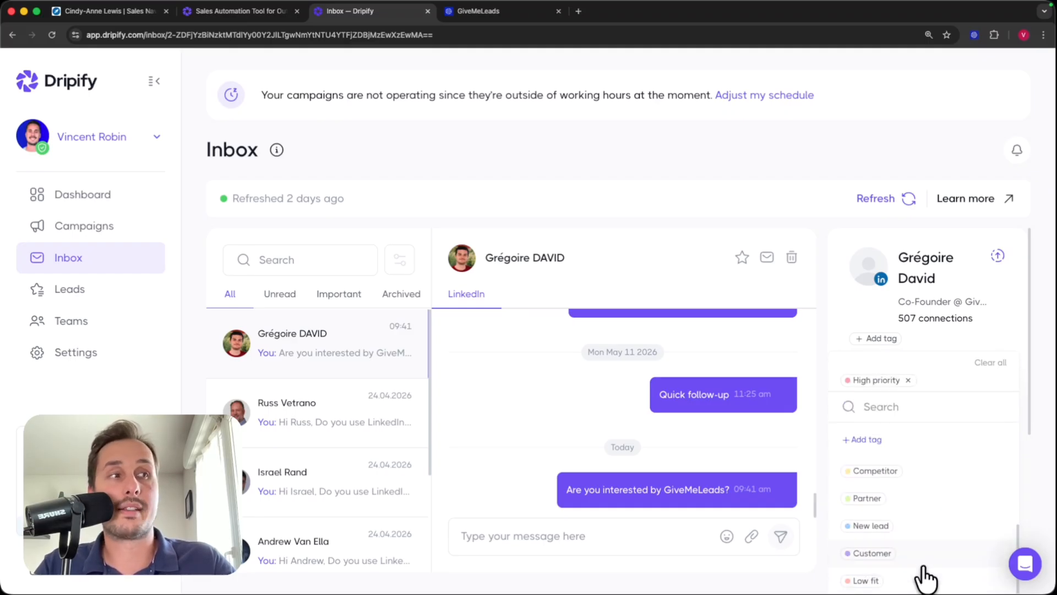
scroll(958, 550, down, 3)
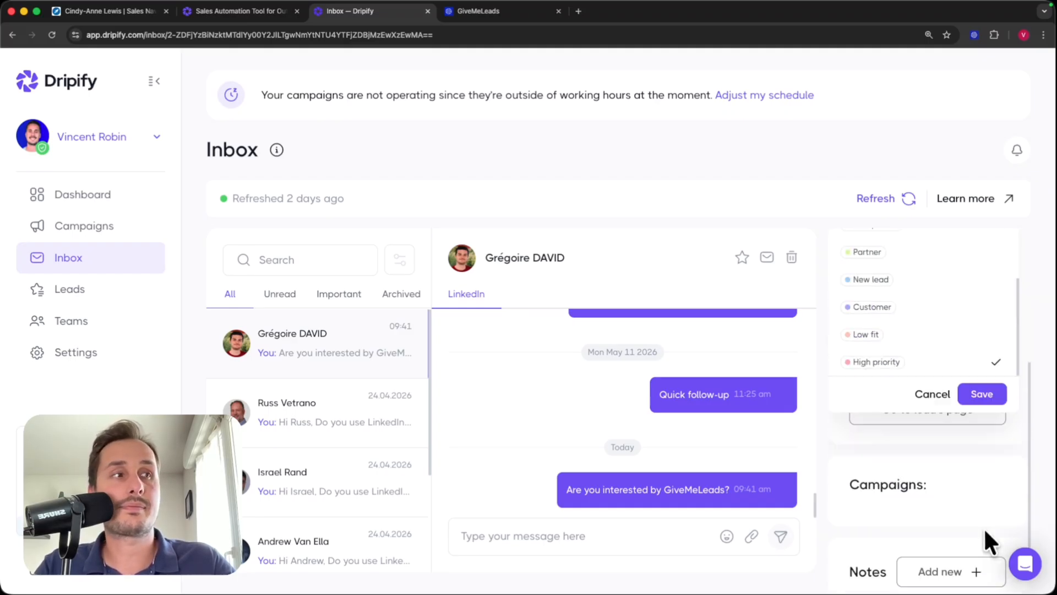
click(982, 394)
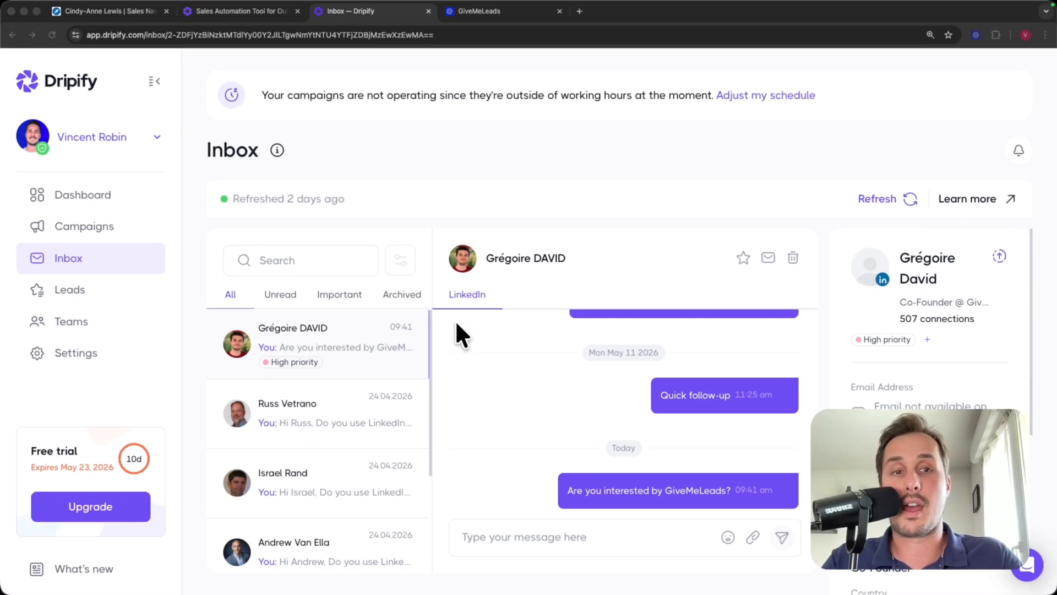
- Filter the inbox conversations by the Interested and High priority tags
click(402, 263)
click(468, 359)
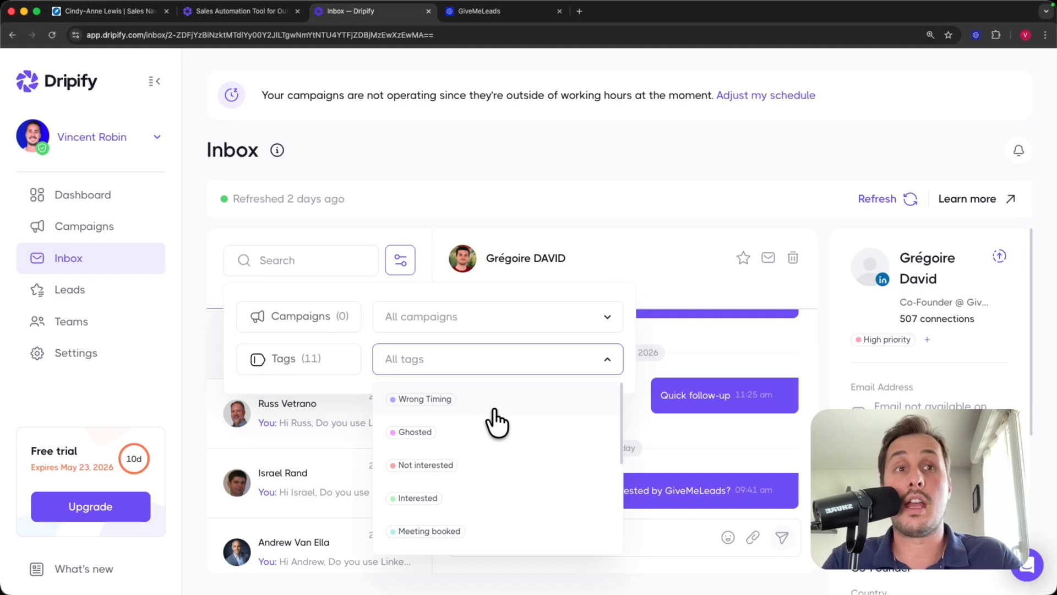
click(449, 498)
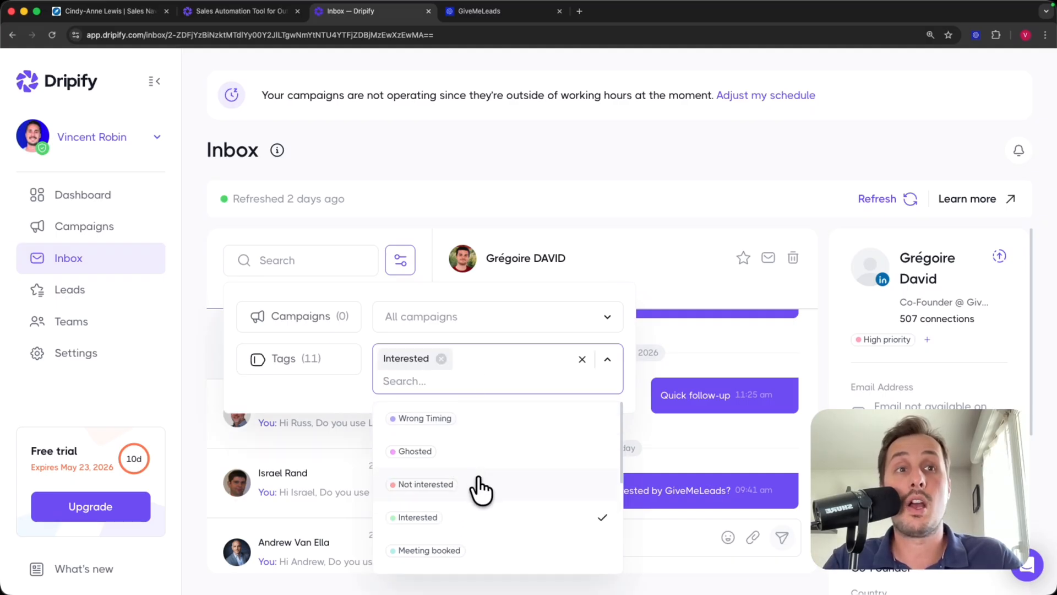
scroll(483, 488, down, 3)
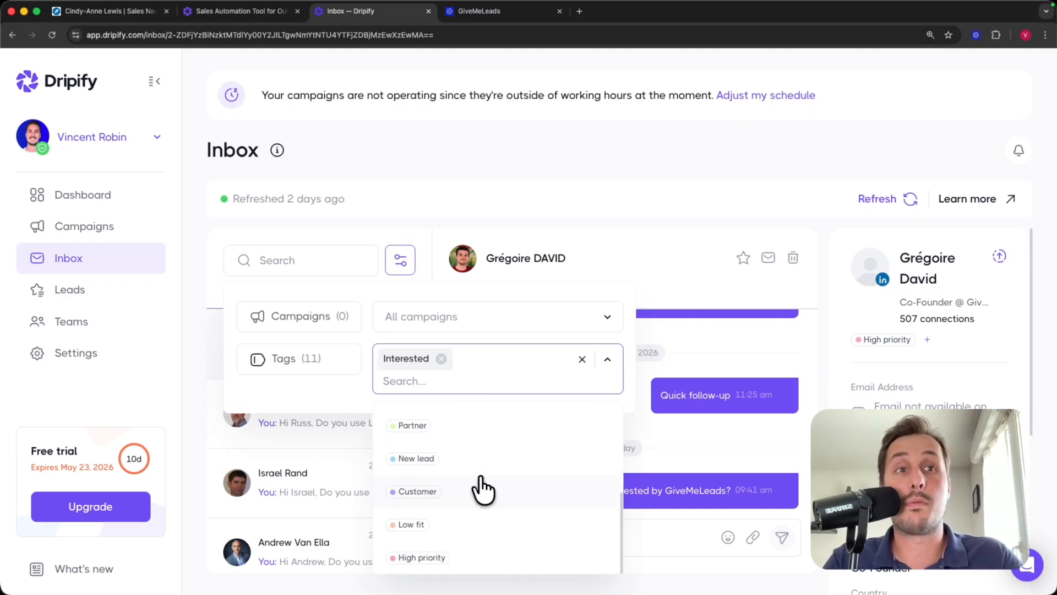
click(469, 559)
click(315, 392)
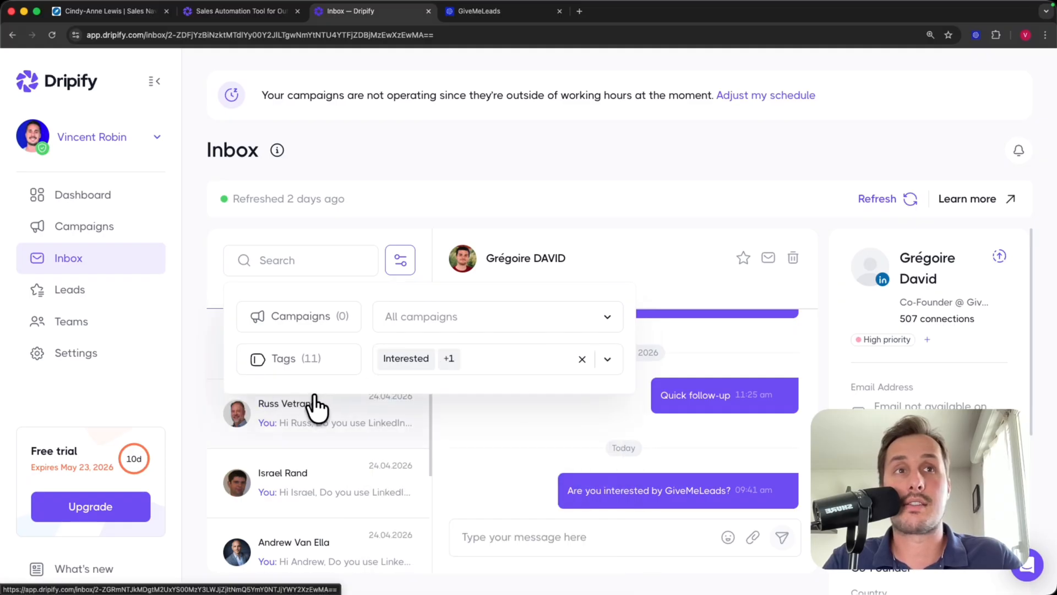
click(202, 369)
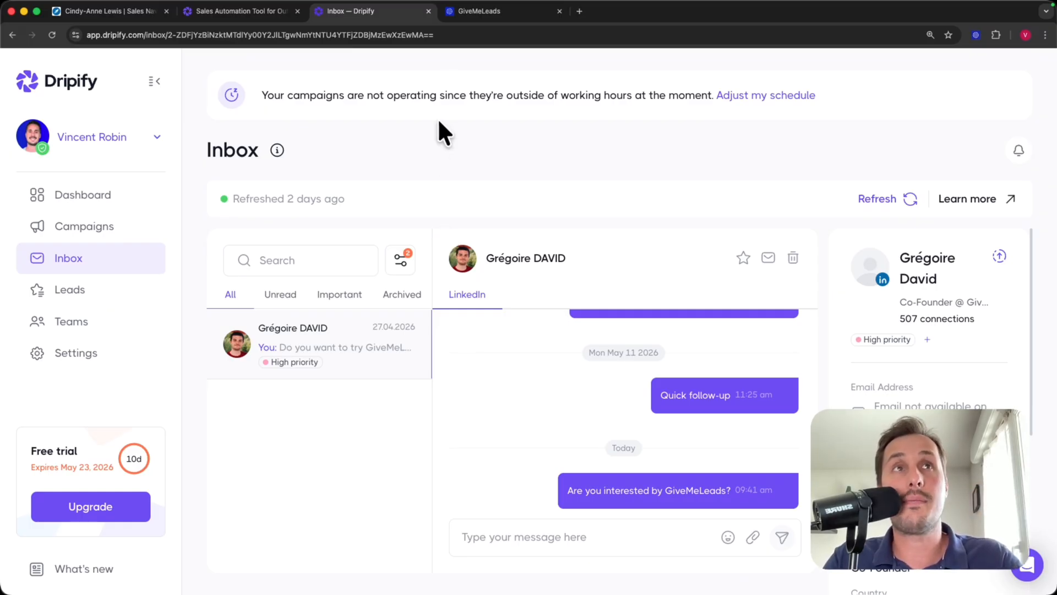
- Switch from the Sales Navigator profile to the GiveMeLeads exports dashboard
click(88, 15)
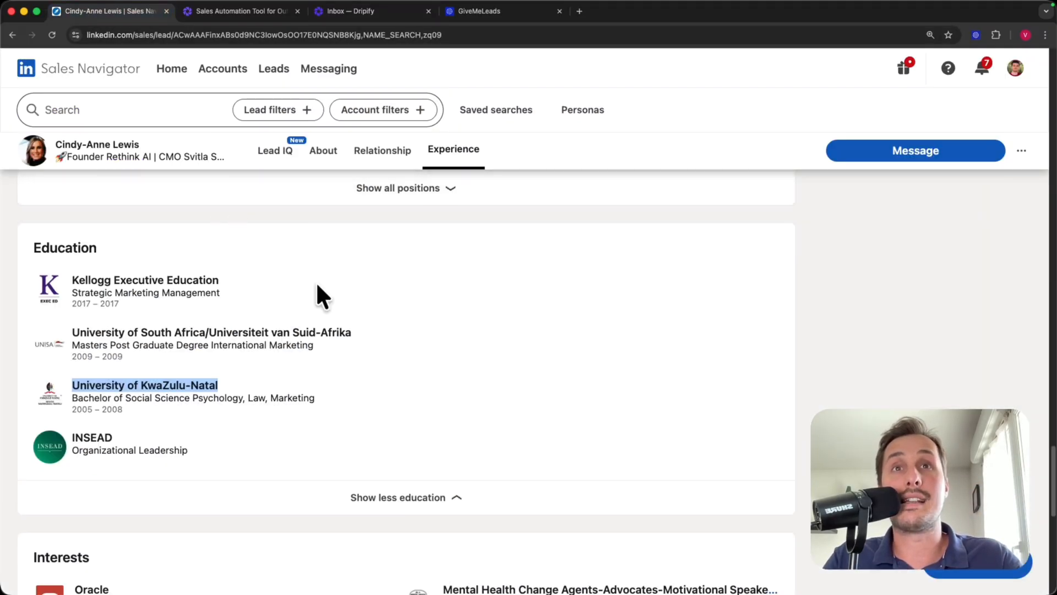
scroll(316, 282, up, 10)
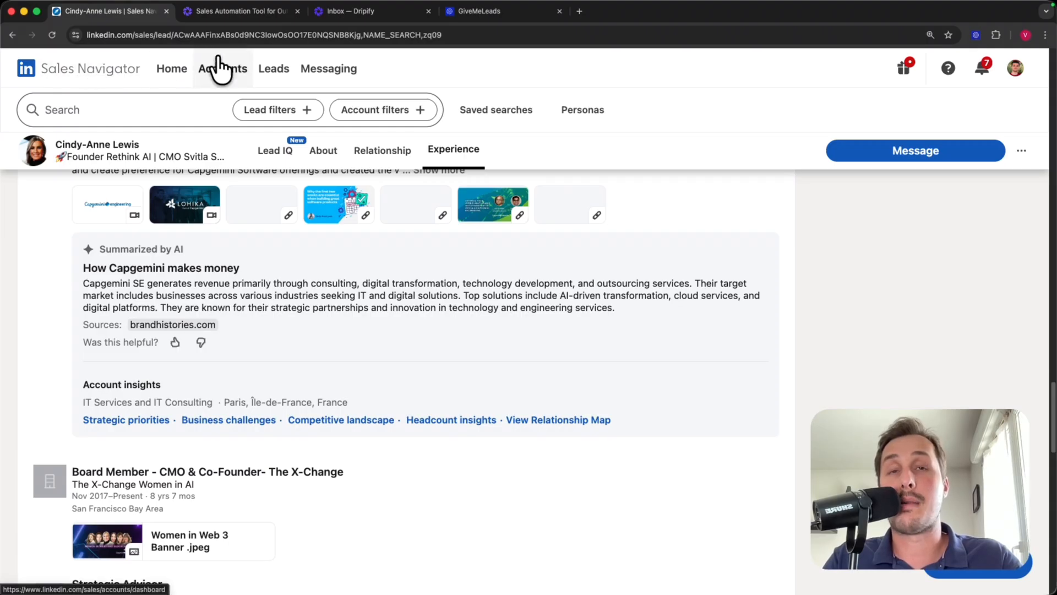
click(484, 14)
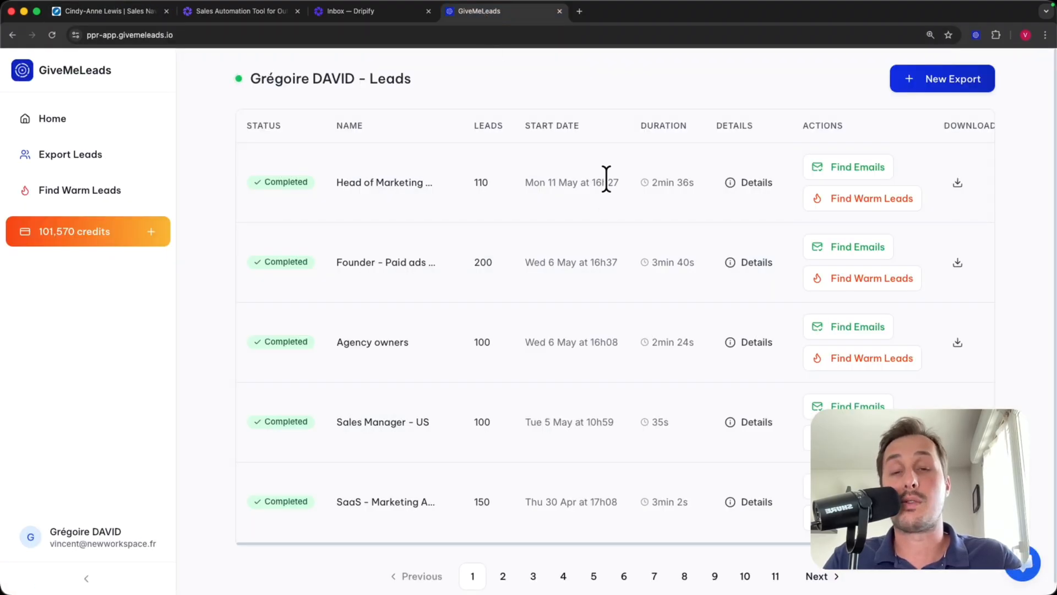